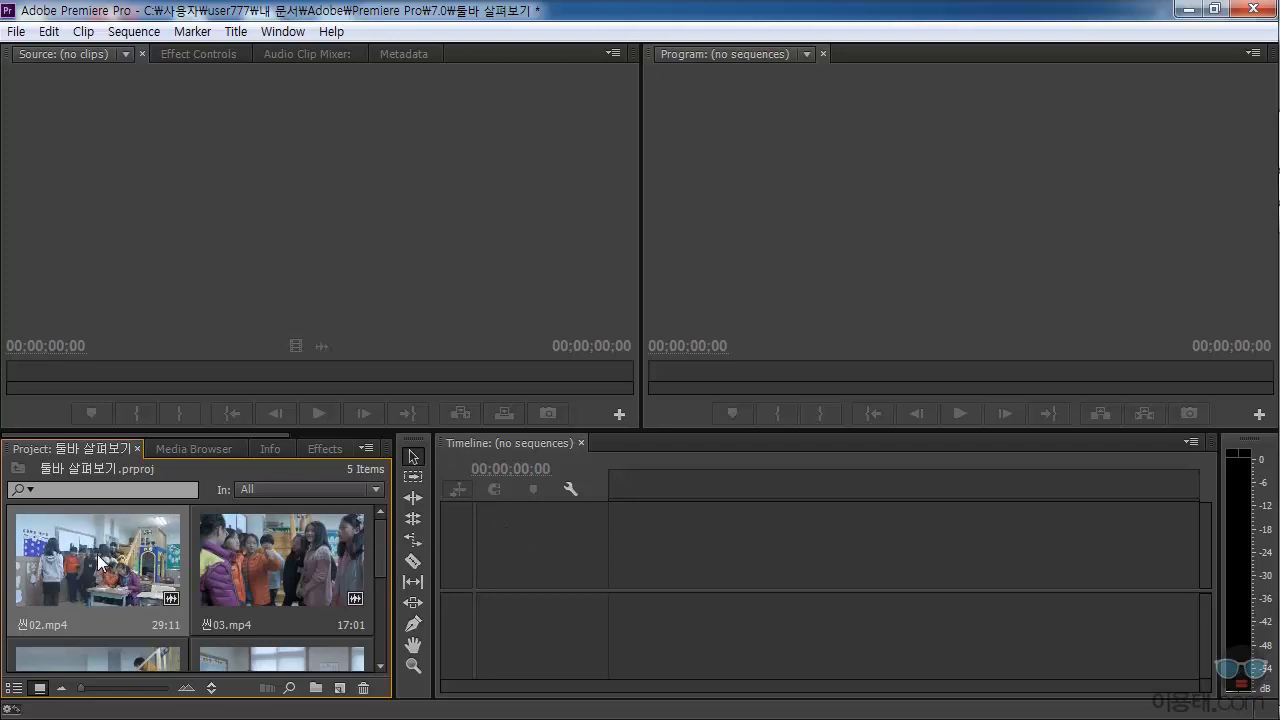
Create a new sequence from the 씬02.mp4 clip and slightly enlarge the timeline area.
mouse_move(381, 565)
mouse_down()
mouse_move(385, 646)
mouse_move(390, 543)
mouse_up()
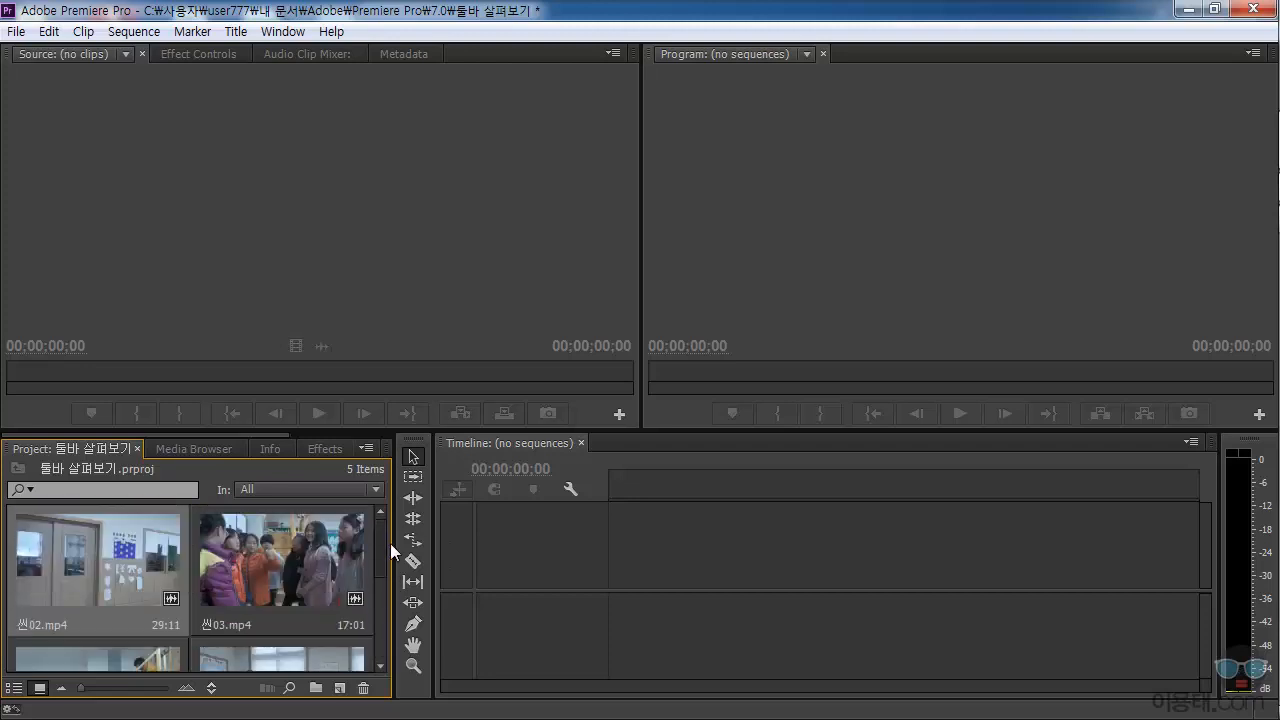
right_click(115, 548)
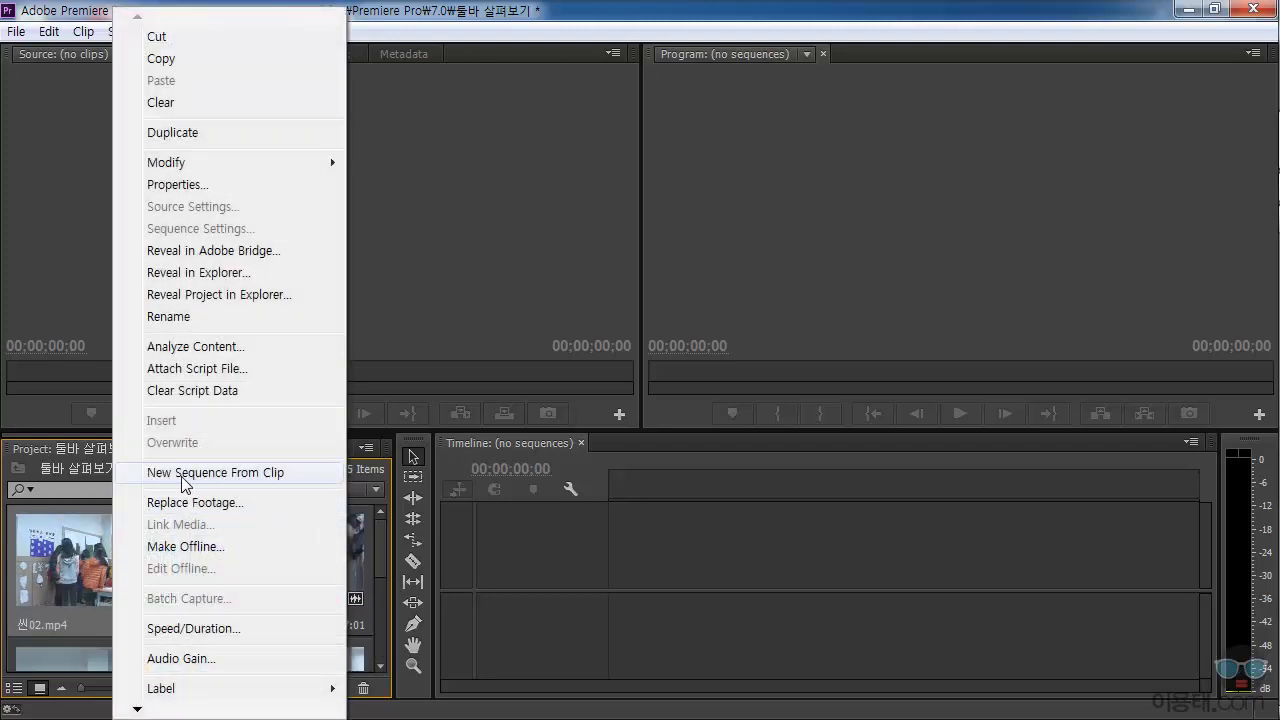
click(227, 472)
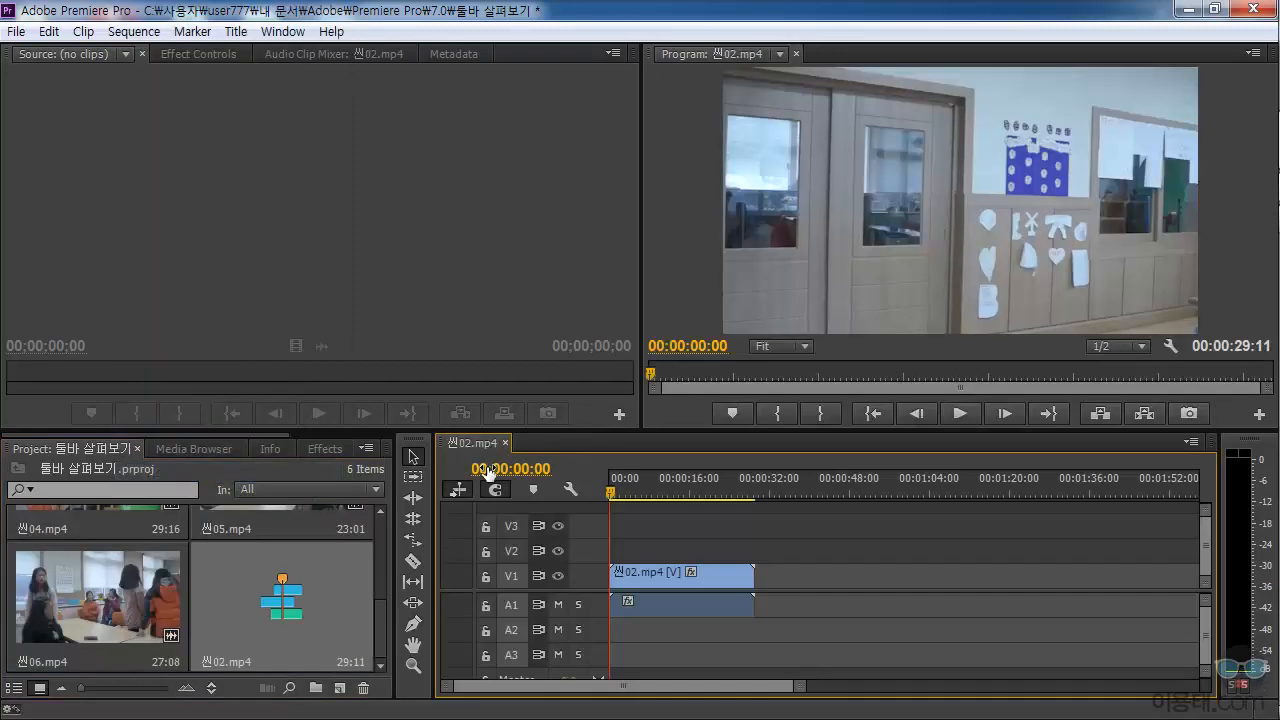
drag(586, 434, 586, 423)
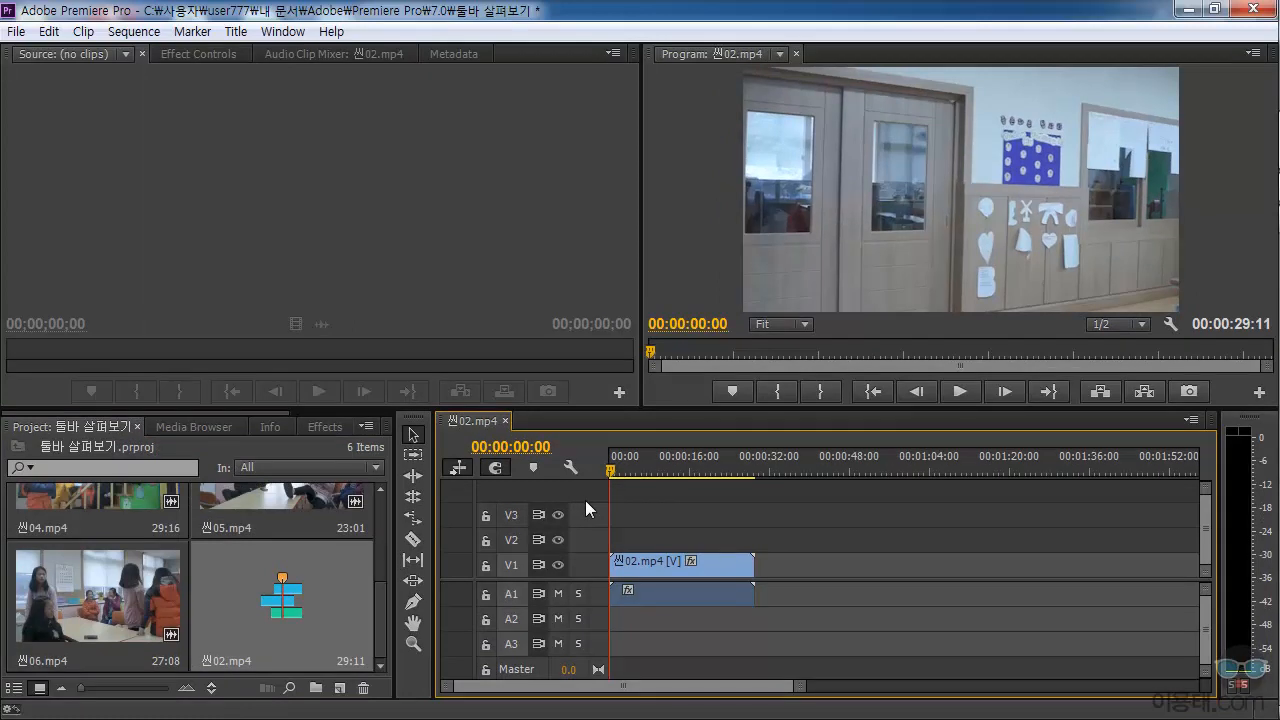
Select the 씬02.mp4 clip on V1 with the Selection tool.
click(411, 436)
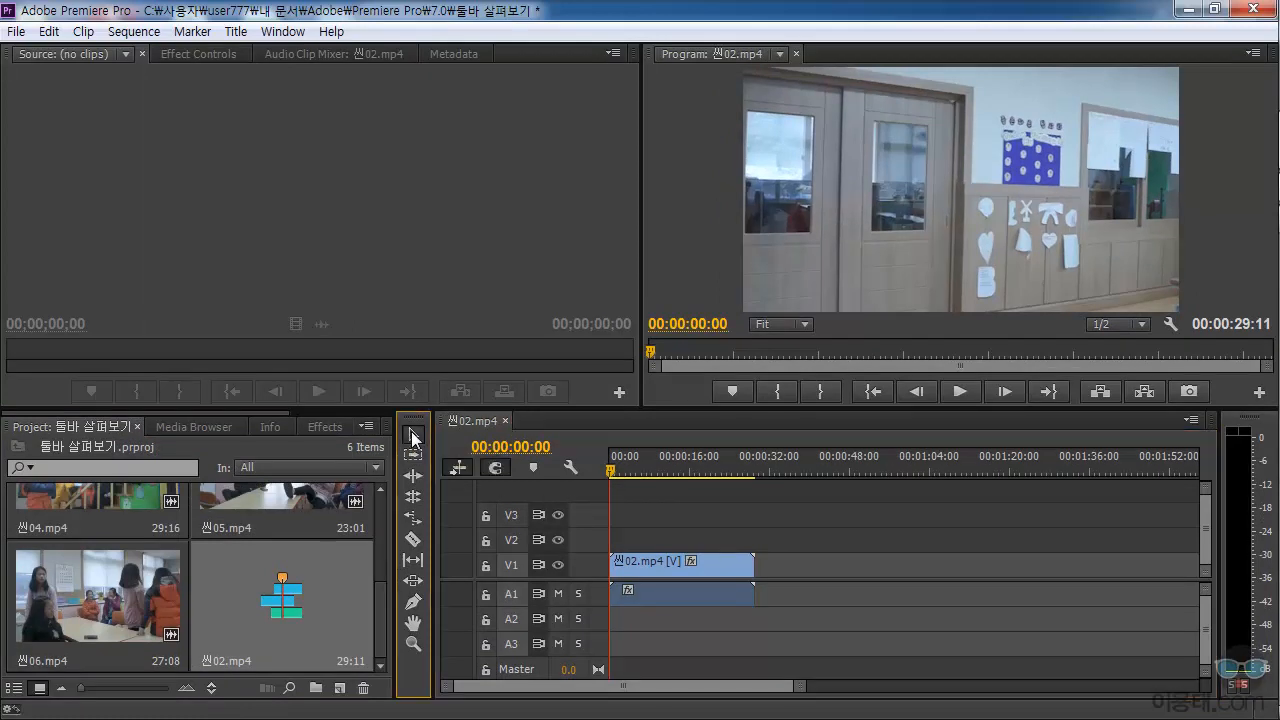
mouse_move(640, 568)
mouse_down()
mouse_move(710, 569)
mouse_move(640, 568)
mouse_up()
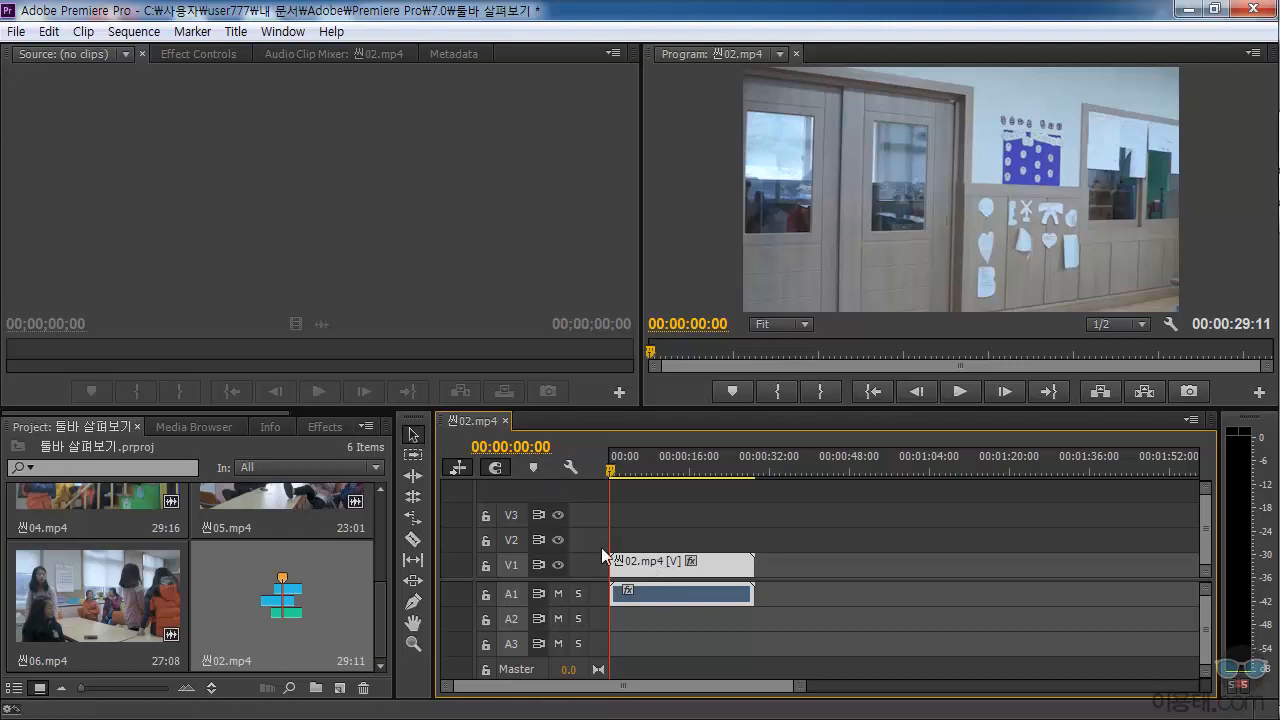
mouse_move(655, 566)
mouse_down()
mouse_move(725, 566)
mouse_move(663, 542)
mouse_up()
Add 씬03.mp4 and 씬04.mp4 after 씬02.mp4 on V1, and place 씬05.mp4 on V2 and 씬06.mp4 on V3, each overlapping the previous clip.
drag(384, 610, 382, 535)
click(261, 536)
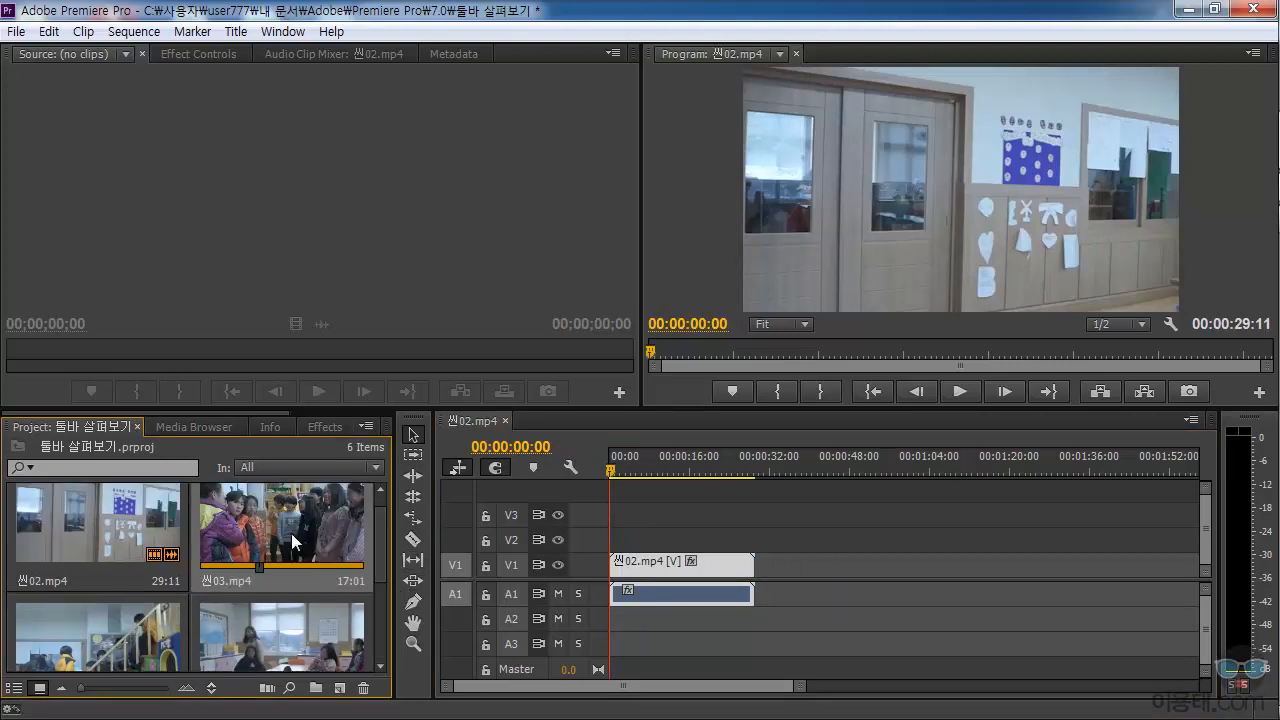
drag(250, 518, 848, 563)
scroll(381, 569, down, 1)
scroll(381, 569, down, 2)
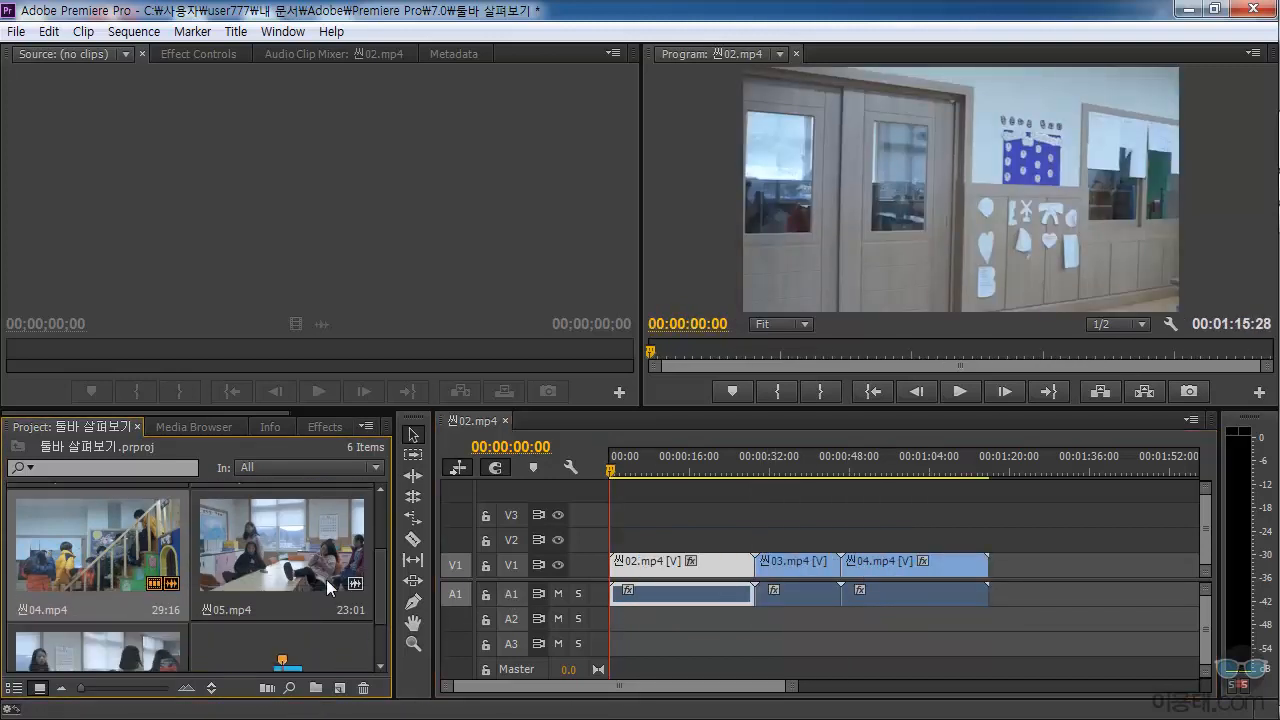
drag(326, 579, 922, 540)
drag(136, 652, 975, 519)
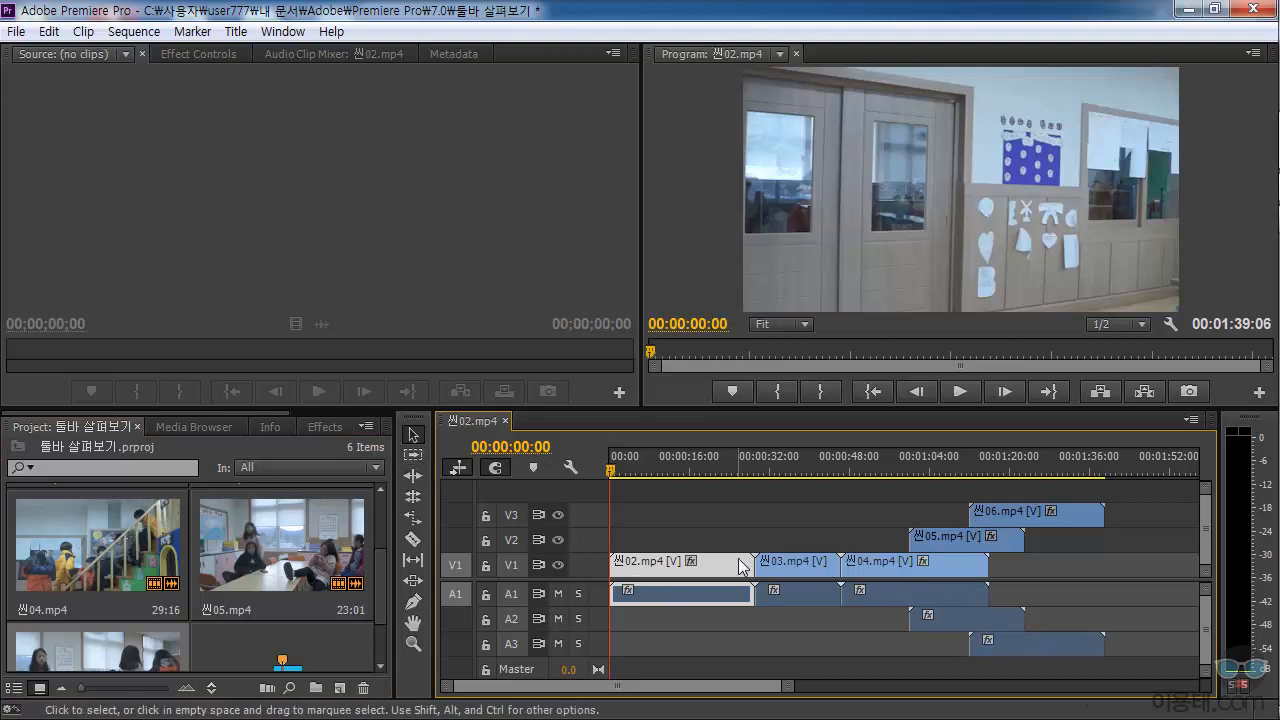
Select all clips on every track from 씬02.mp4 onward with the Track Select tool.
click(413, 457)
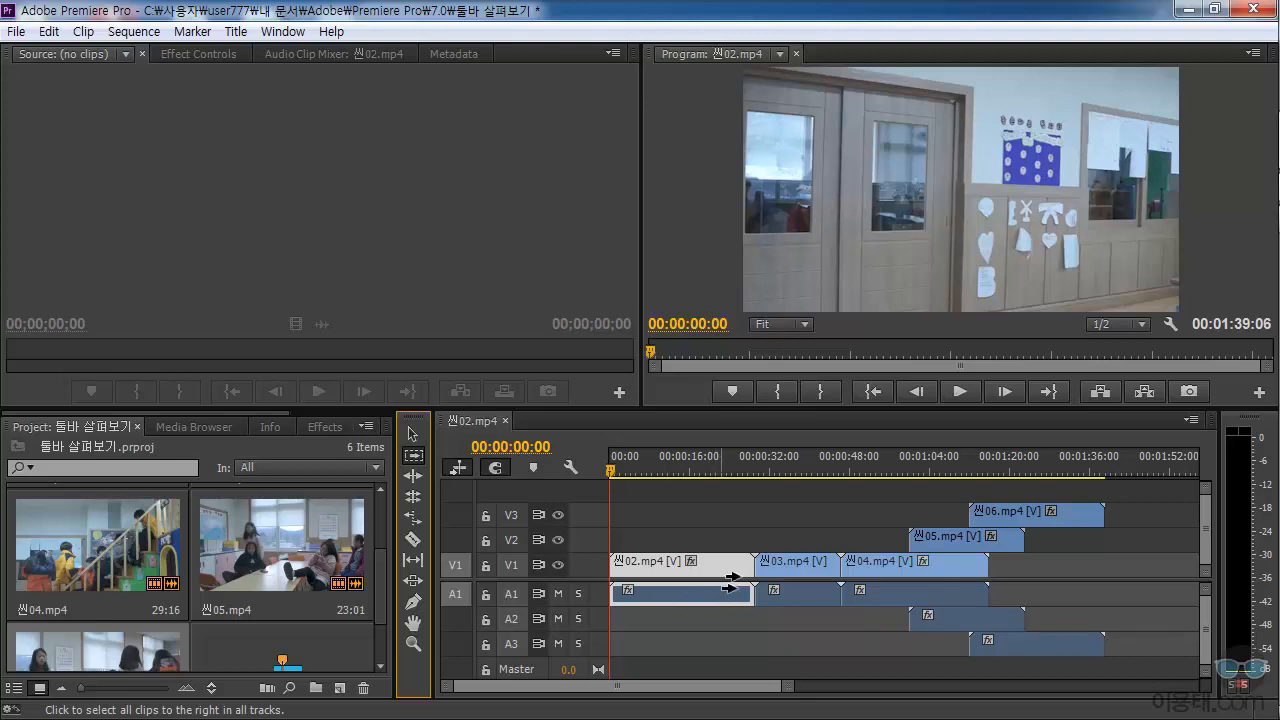
click(666, 585)
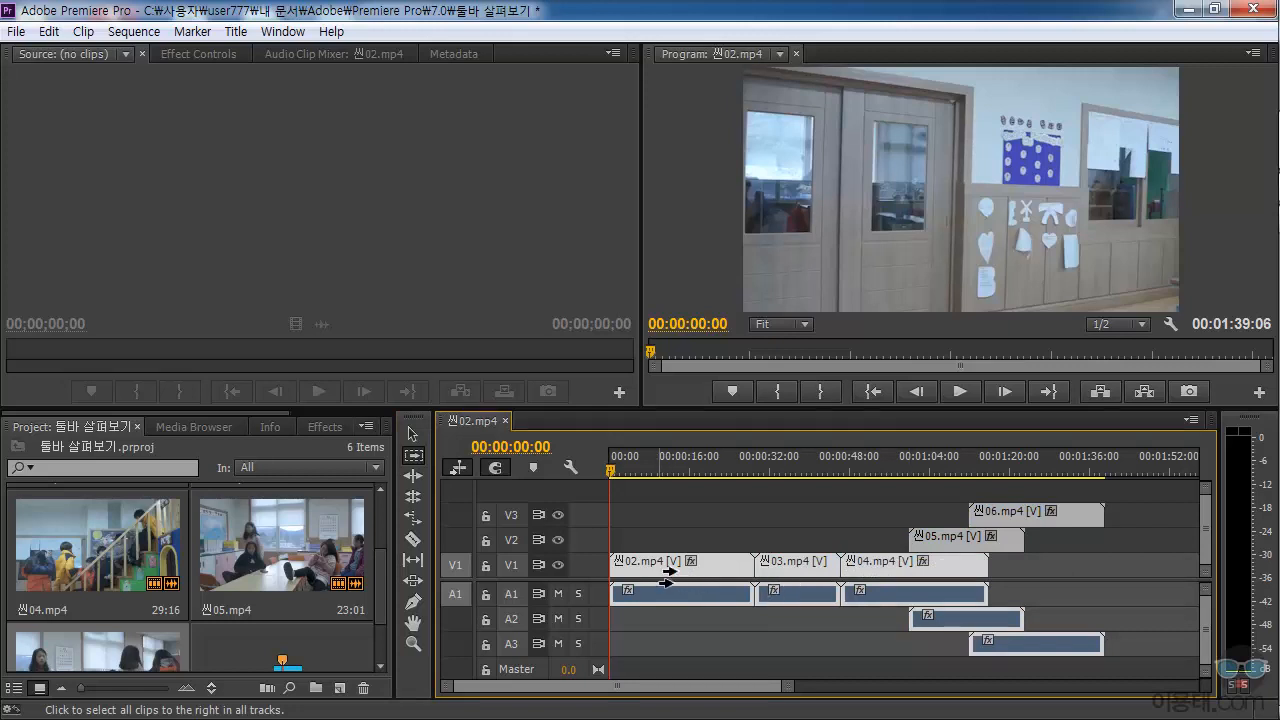
mouse_move(666, 585)
mouse_down()
mouse_move(828, 579)
mouse_move(650, 580)
mouse_move(684, 580)
mouse_up()
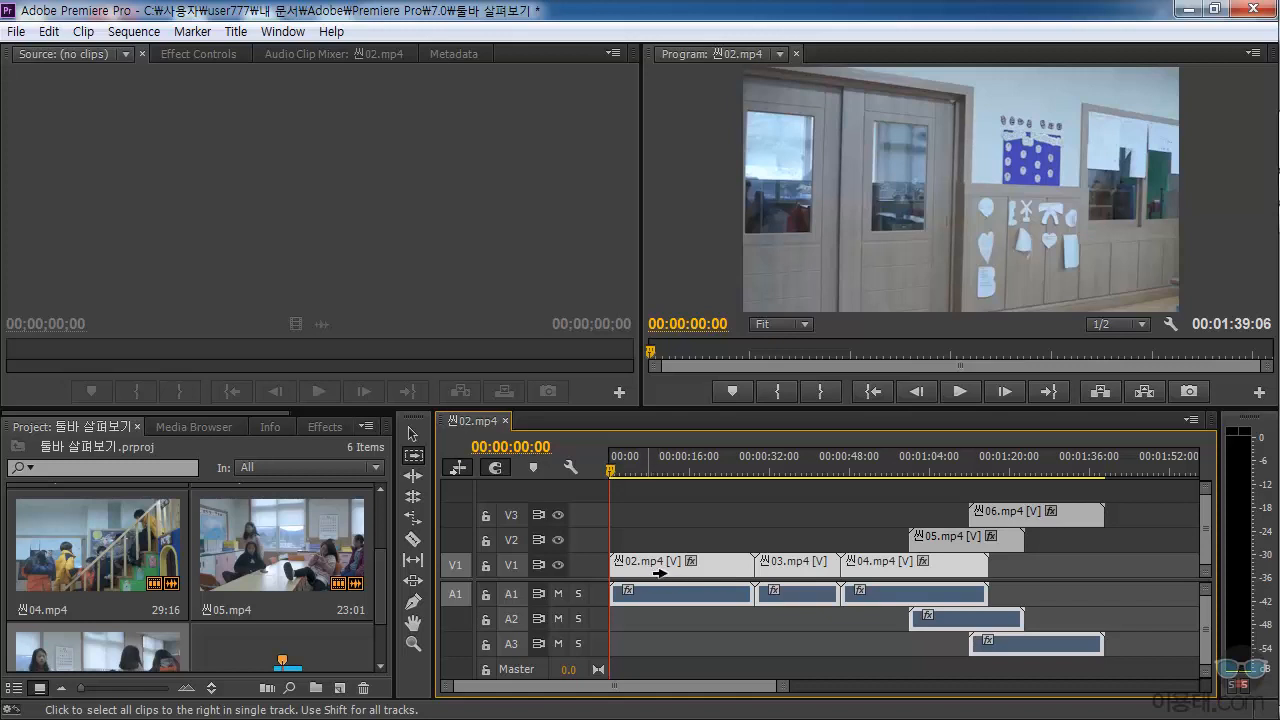
Select only the V1 track's clips, move them about 25 seconds later, and return them to the sequence start.
click(660, 572)
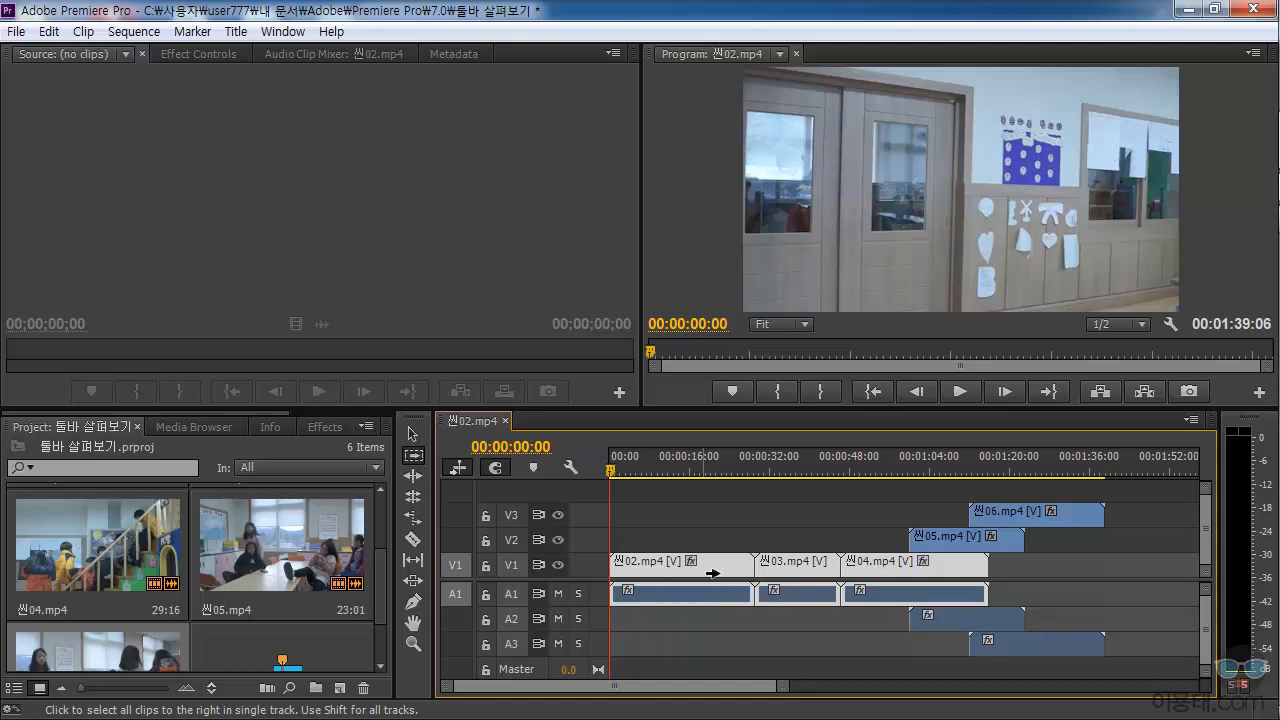
drag(655, 571, 785, 570)
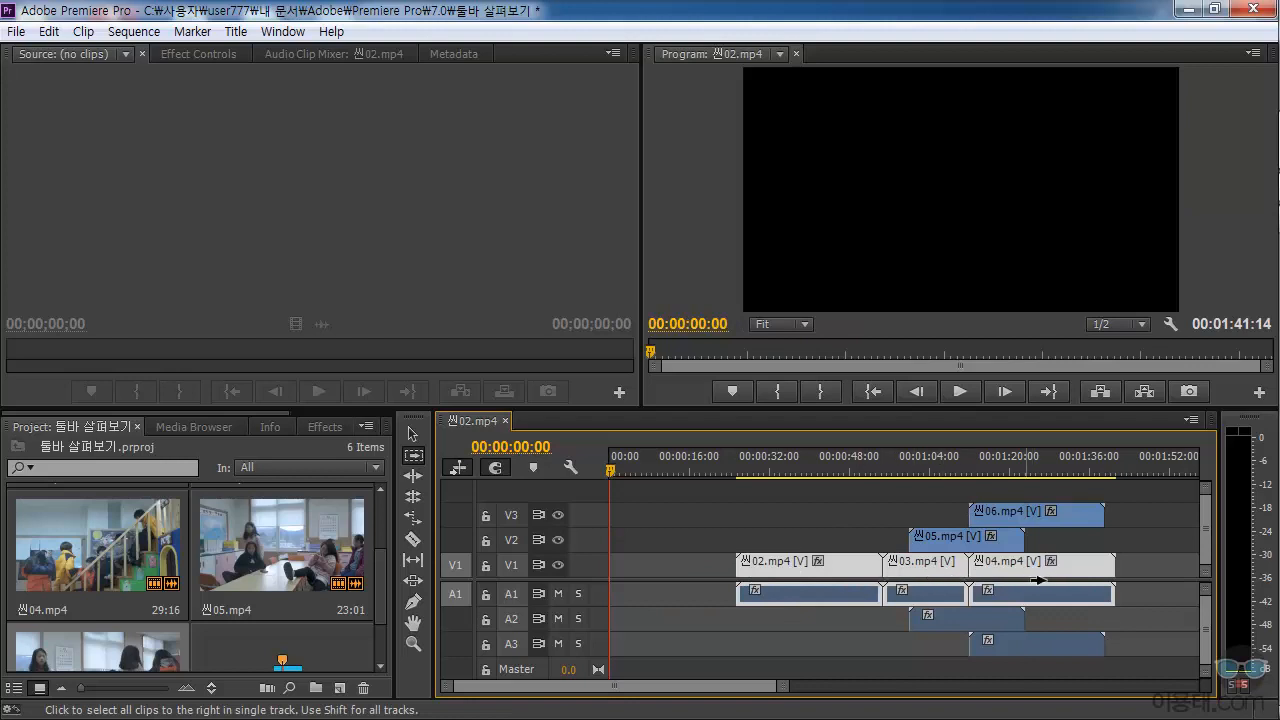
drag(745, 580, 724, 577)
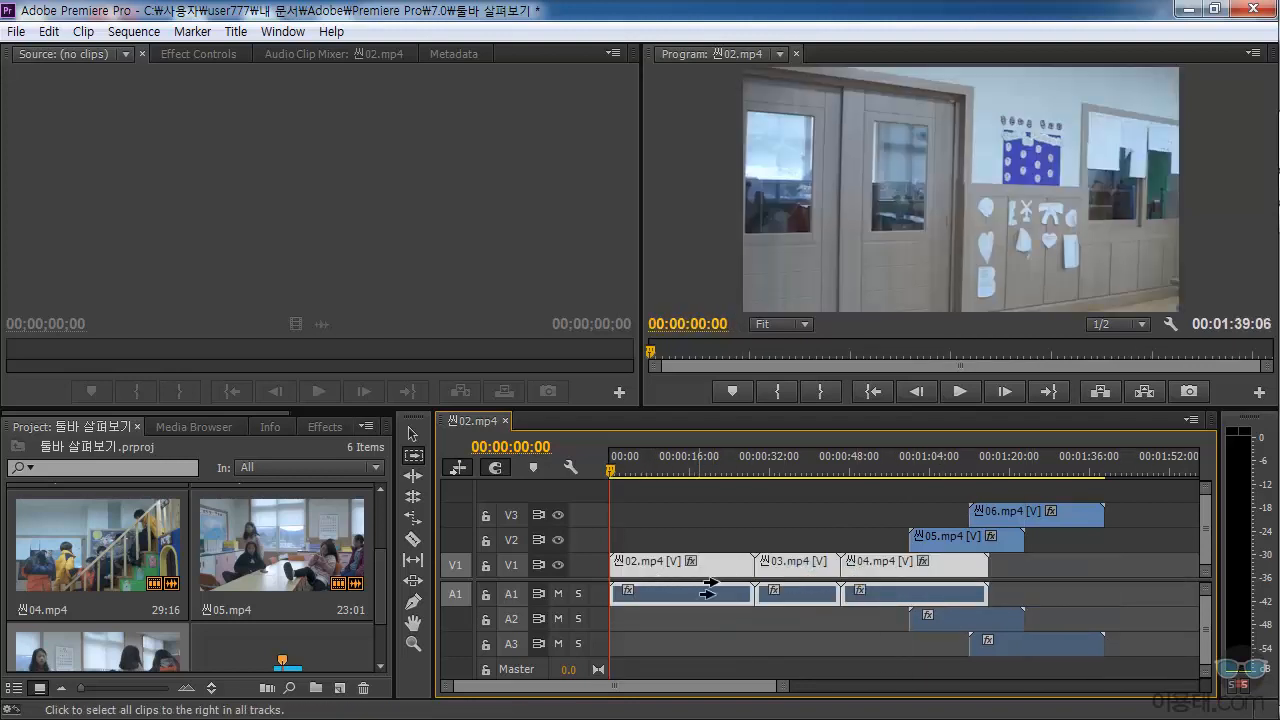
Track-select the V1 clips from 씬03.mp4 onward, and the clips on all tracks from 씬04.mp4 onward.
click(817, 570)
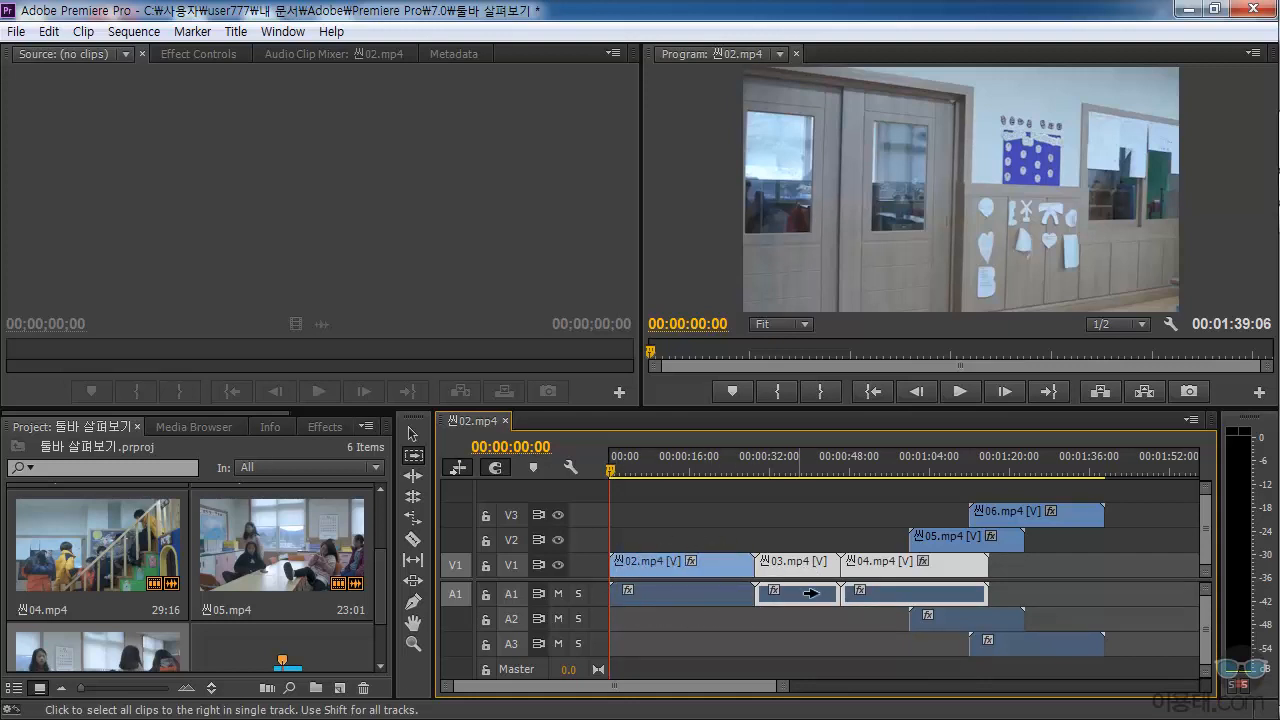
mouse_move(810, 572)
mouse_down()
mouse_move(1022, 571)
mouse_move(822, 575)
mouse_up()
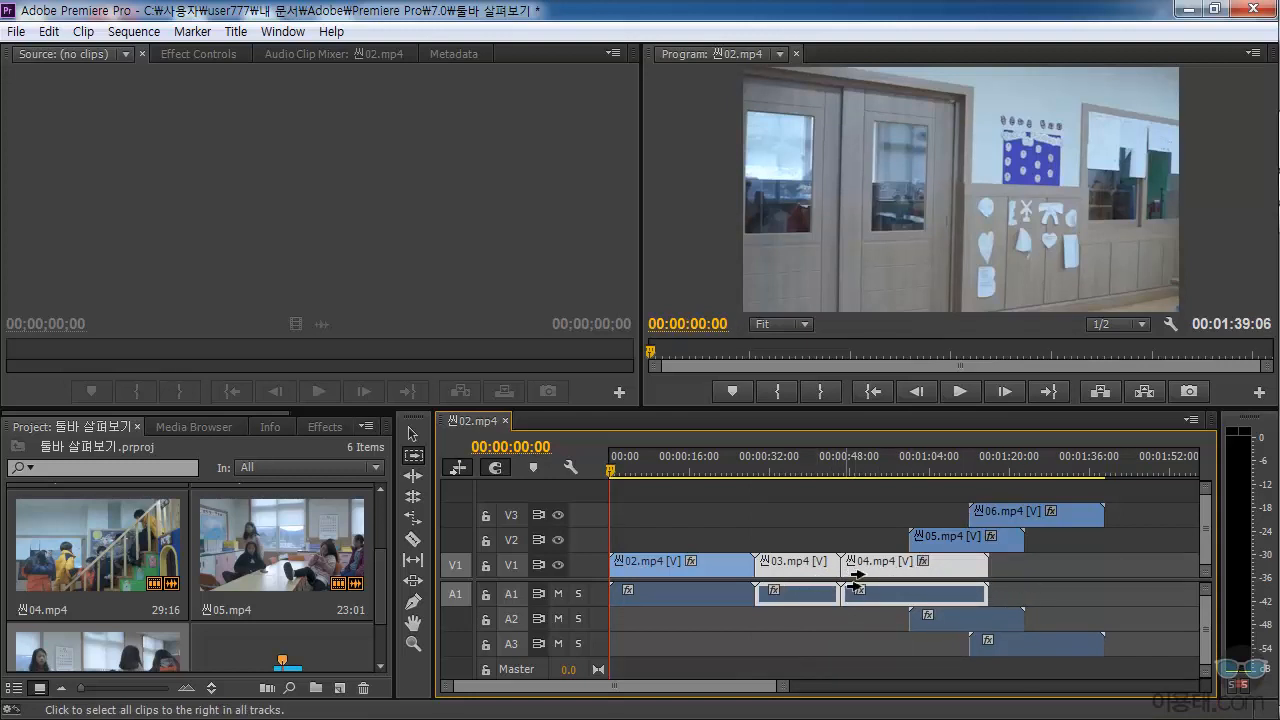
shift+click(985, 545)
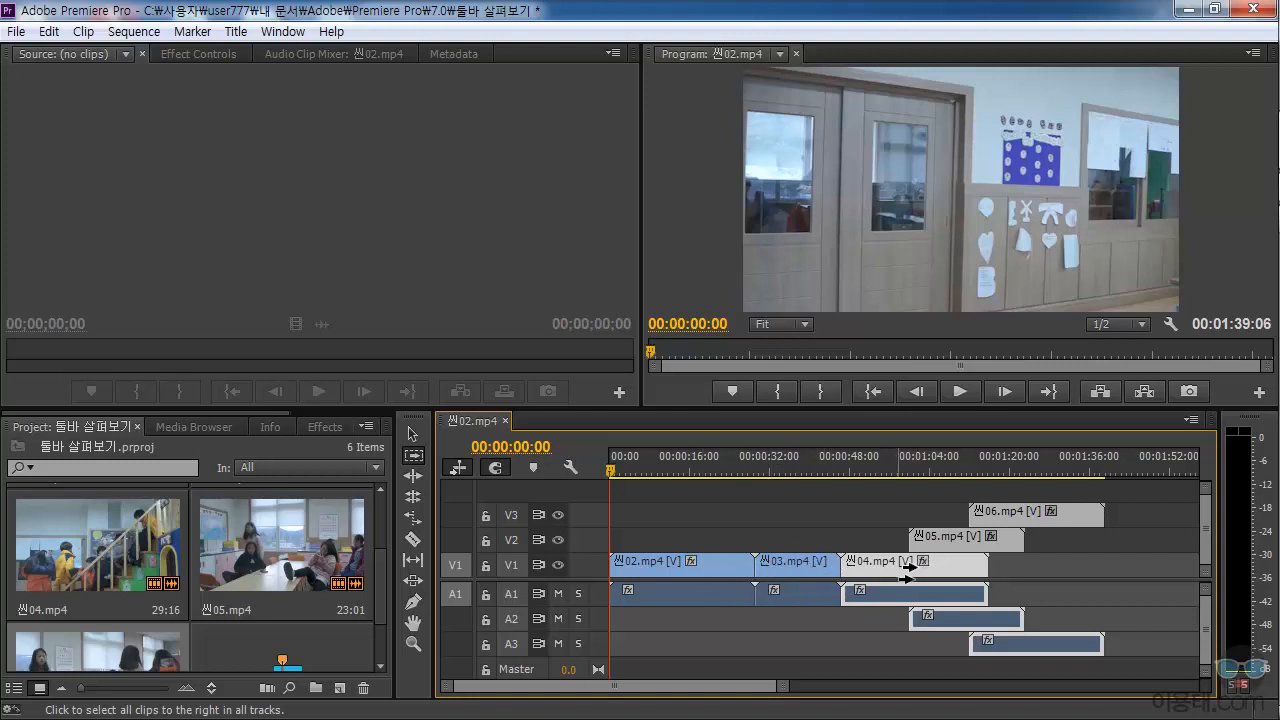
mouse_move(907, 568)
mouse_down()
mouse_move(975, 570)
mouse_move(905, 580)
mouse_up()
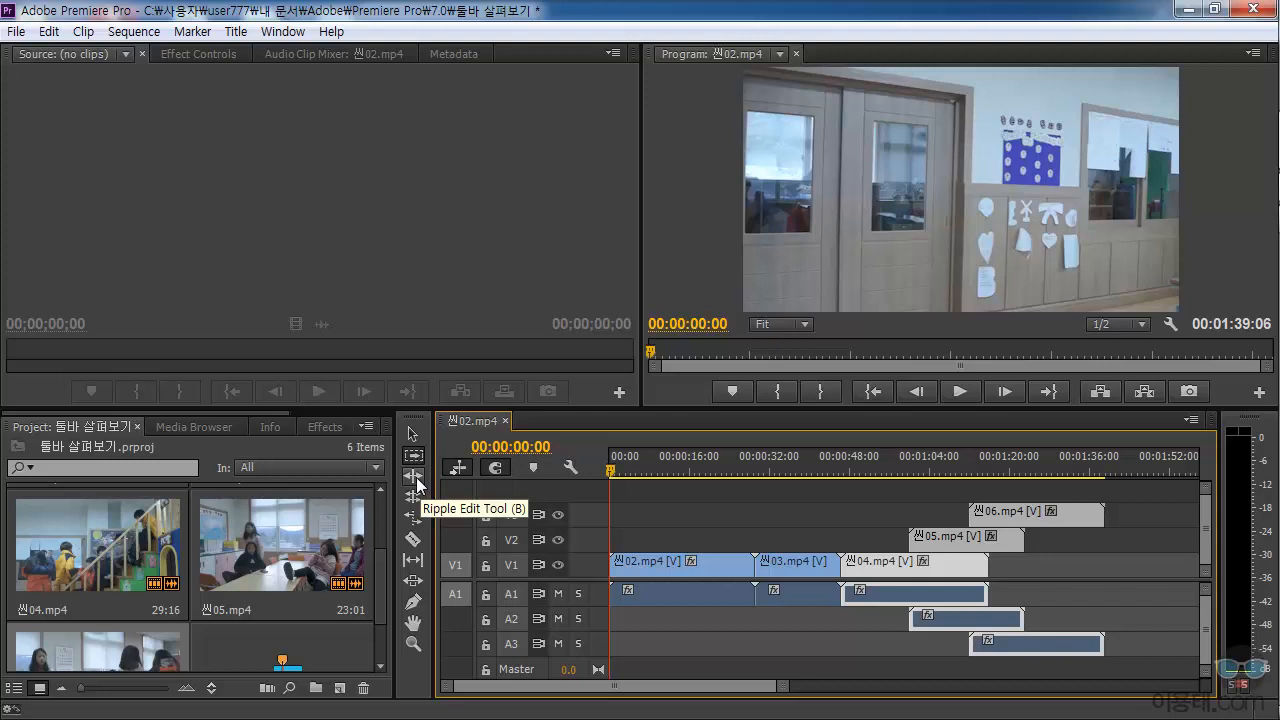
Delete the 씬03.mp4 clip from V1 using the Selection tool, and undo the deletion.
click(49, 31)
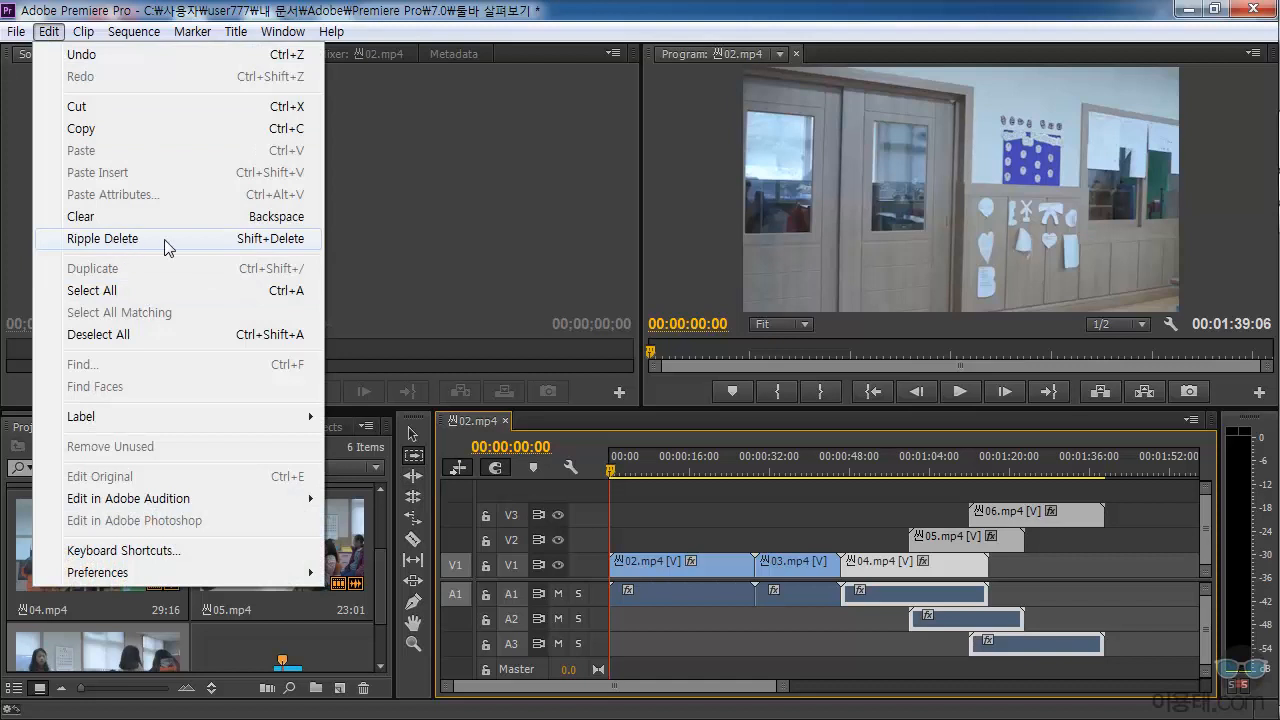
click(598, 17)
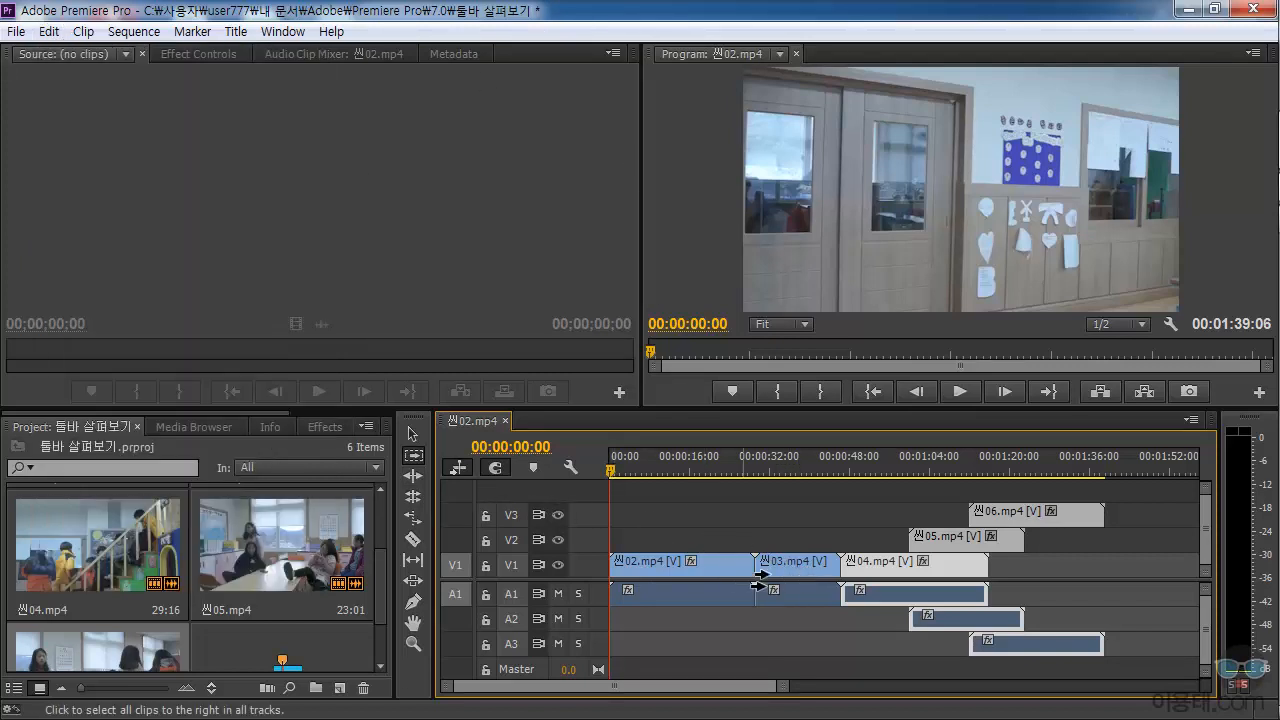
click(412, 434)
click(784, 563)
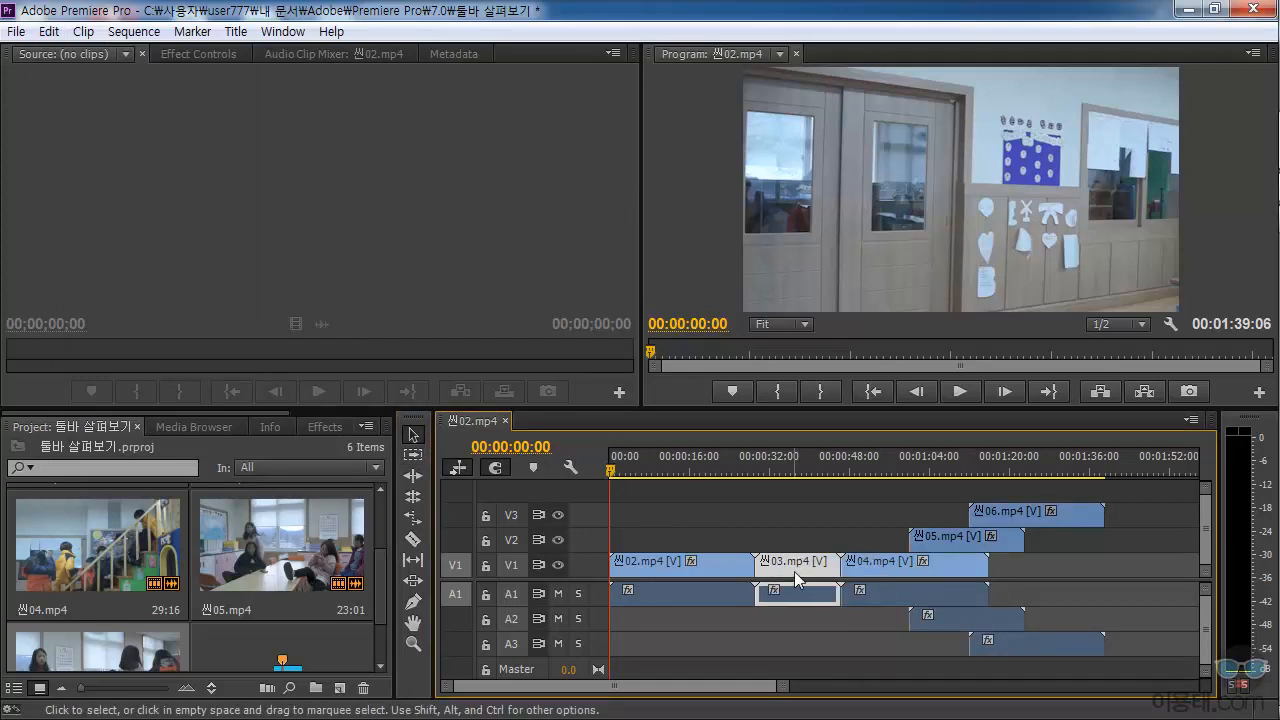
key(Delete)
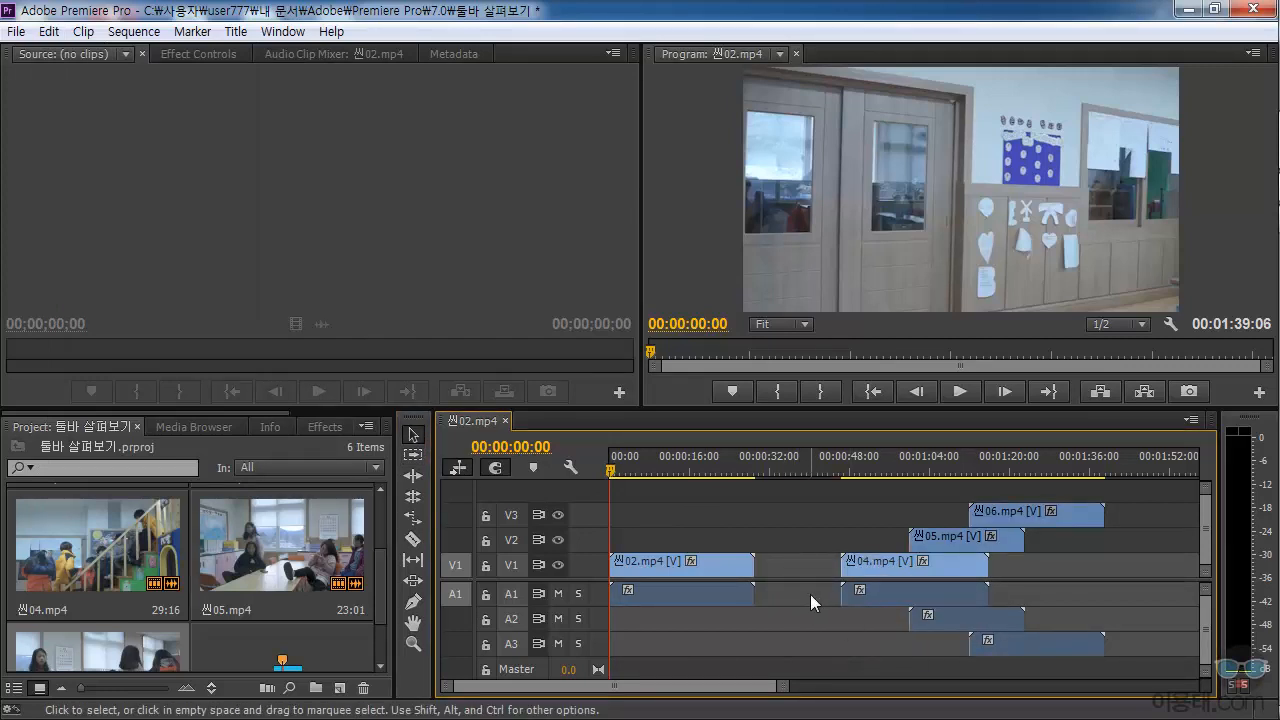
key(ctrl+z)
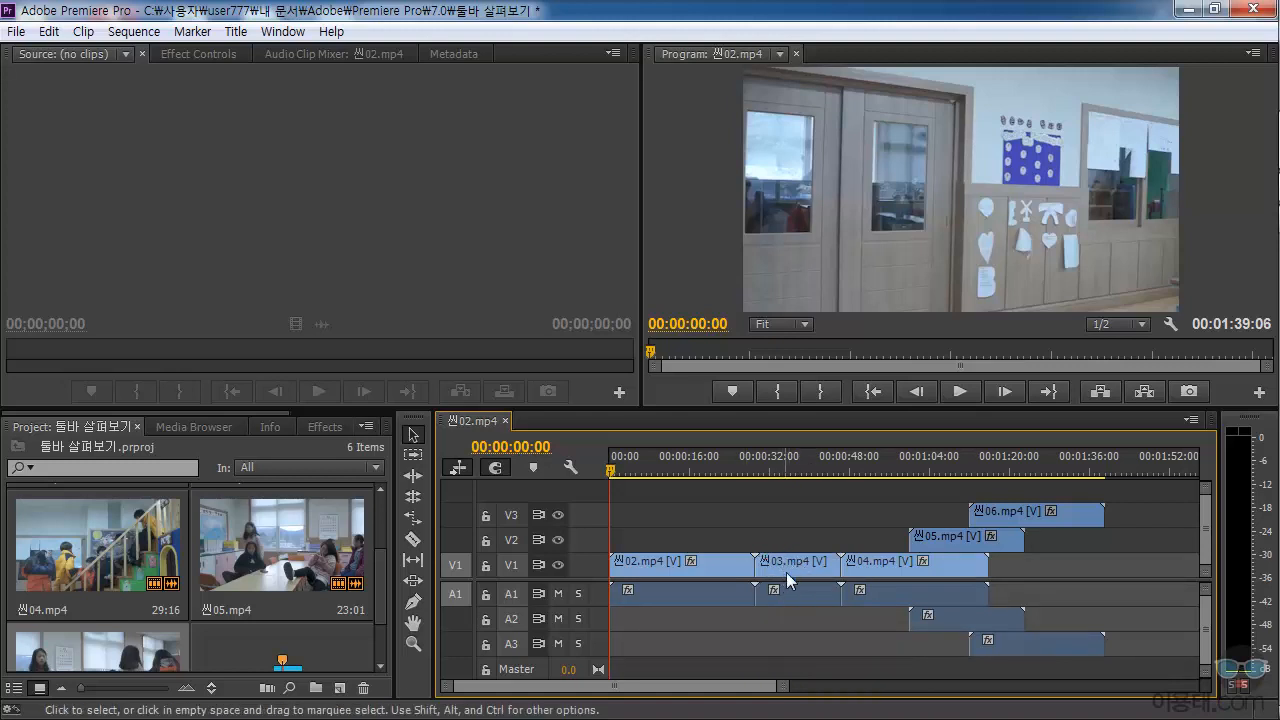
Ripple-trim the end of 씬02.mp4 to about 20 seconds and extend it again to about 27 seconds.
click(413, 478)
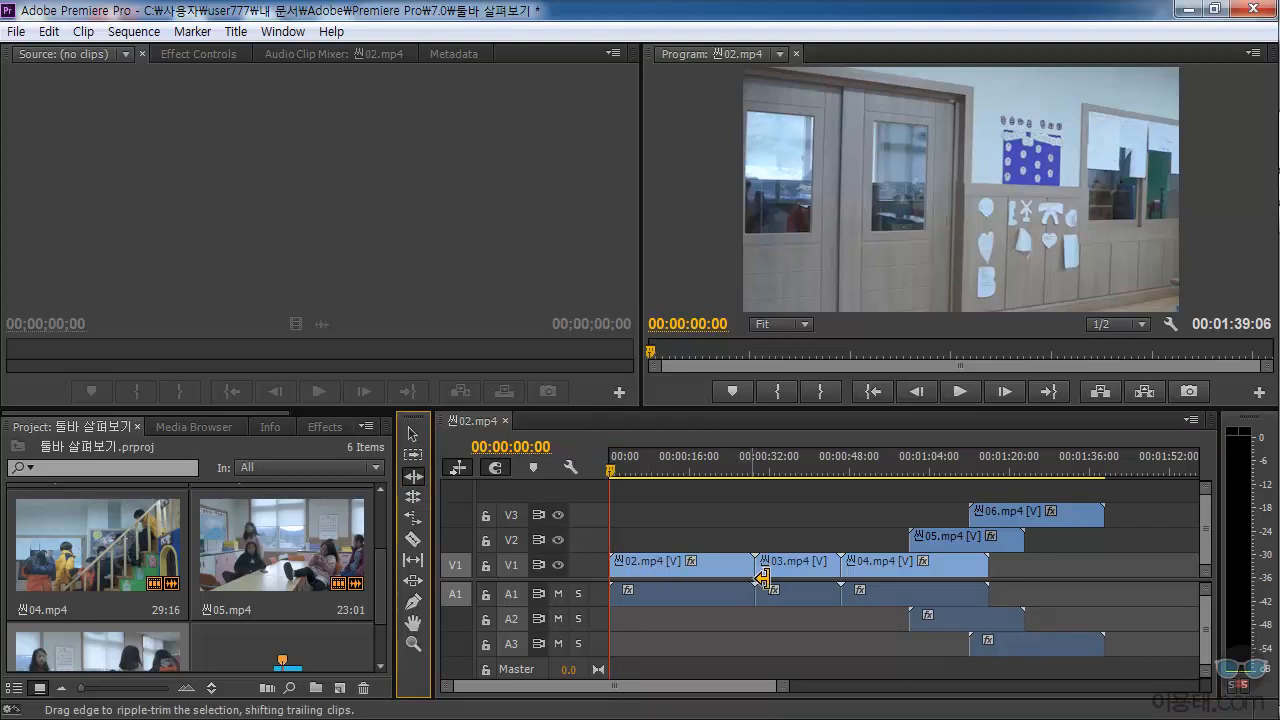
drag(762, 578, 714, 578)
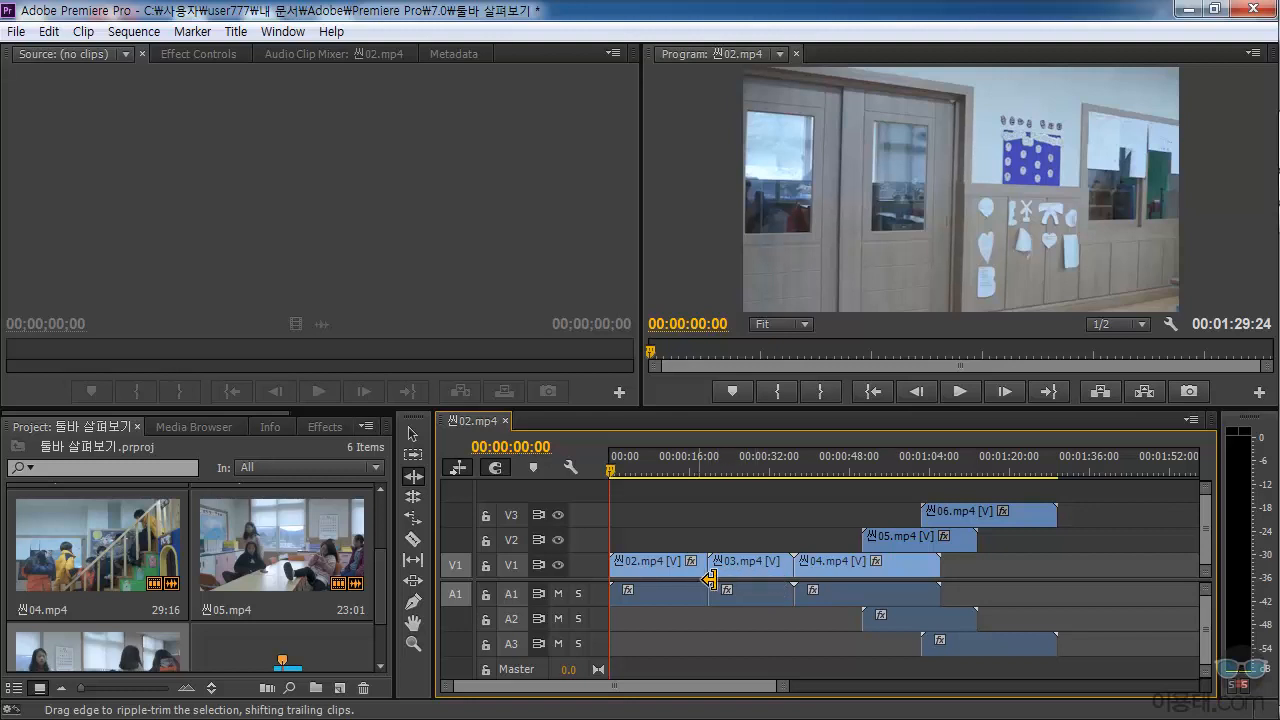
drag(709, 580, 743, 583)
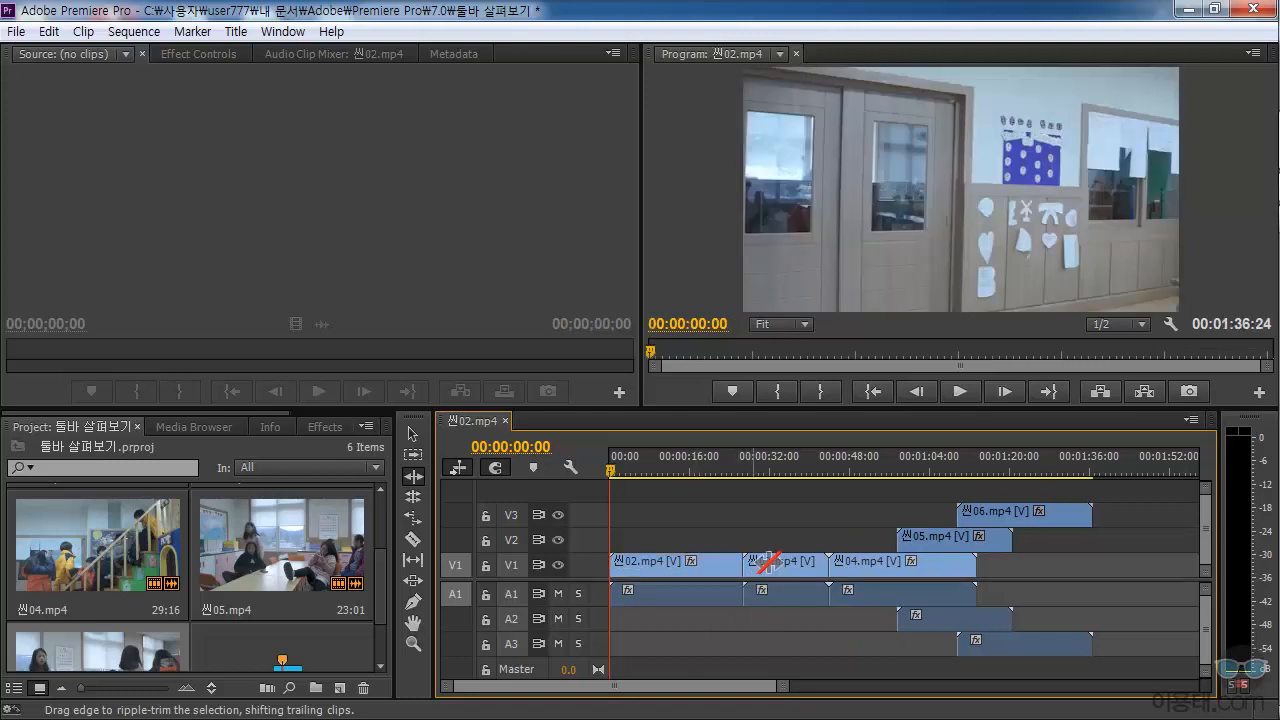
Roll the cut between 씬02.mp4 and 씬03.mp4 about 2 seconds later with the Rolling Edit tool, and undo it.
click(413, 498)
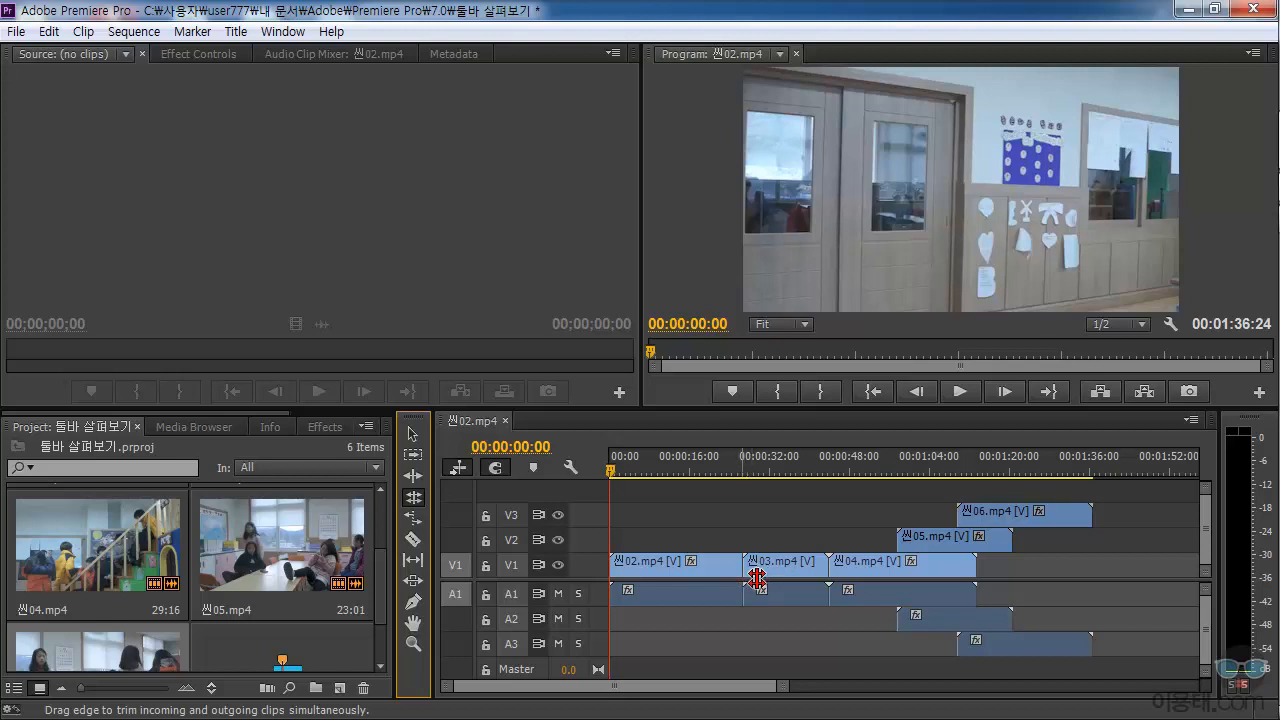
drag(756, 578, 780, 578)
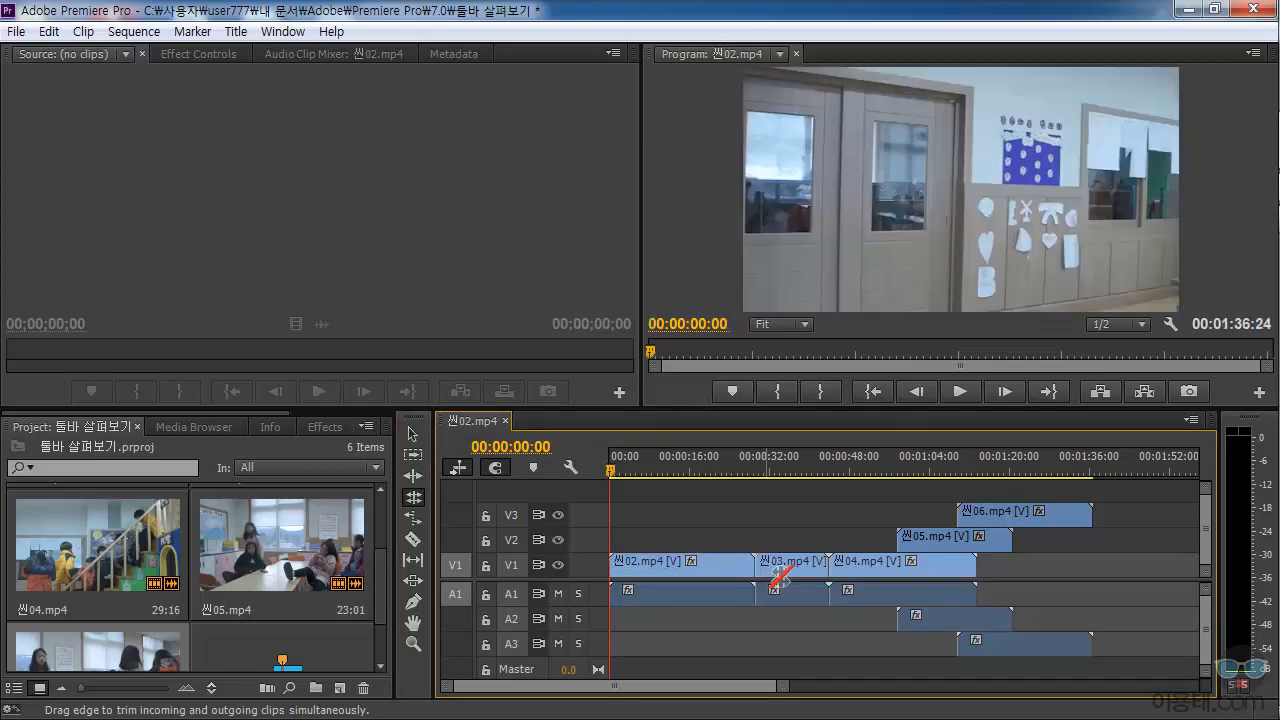
key(ctrl+z)
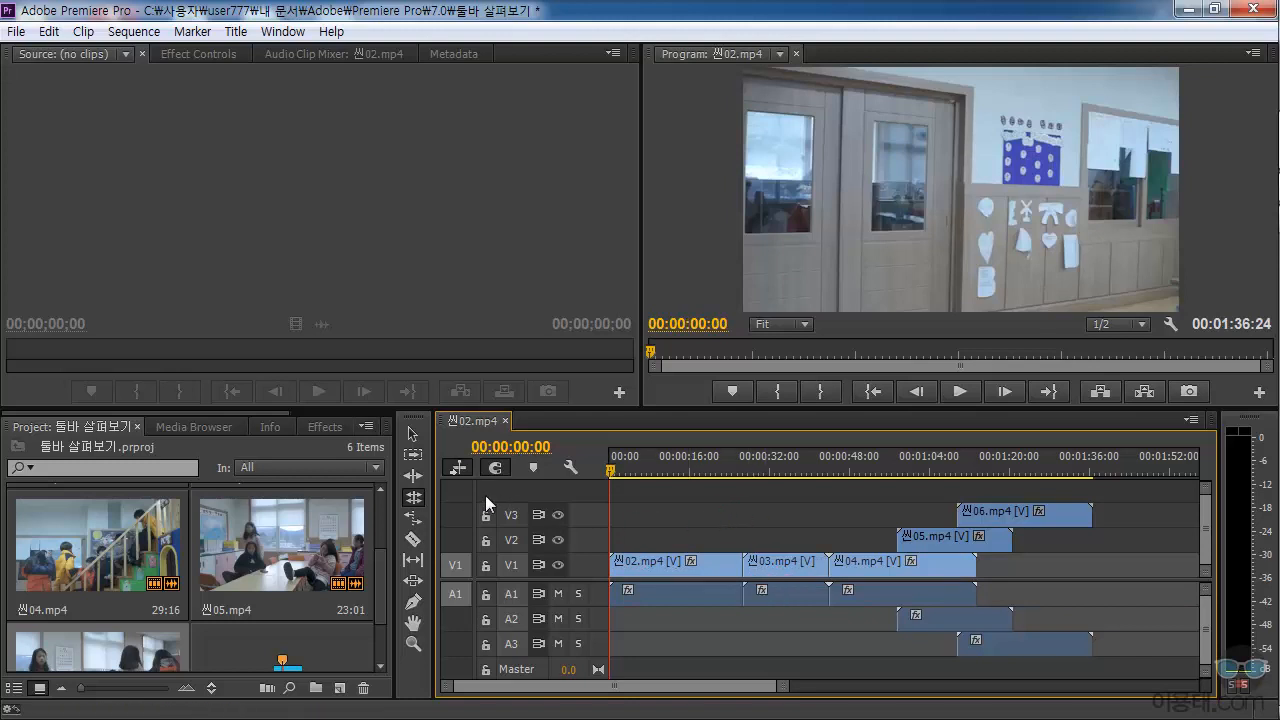
Trim the V1 clips to leave gaps: 씬02.mp4 to about 16 s, 씬03.mp4 at both ends, and 씬04.mp4 to about 49–65 s.
click(413, 437)
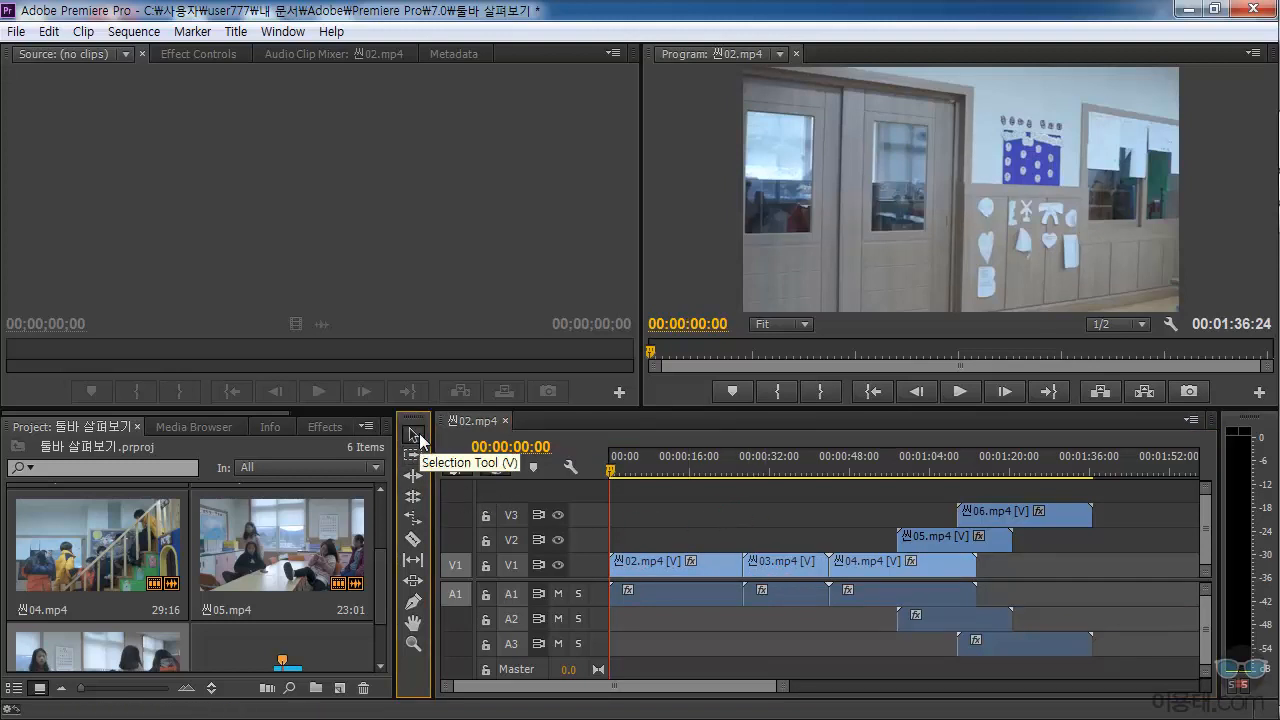
drag(743, 567, 857, 583)
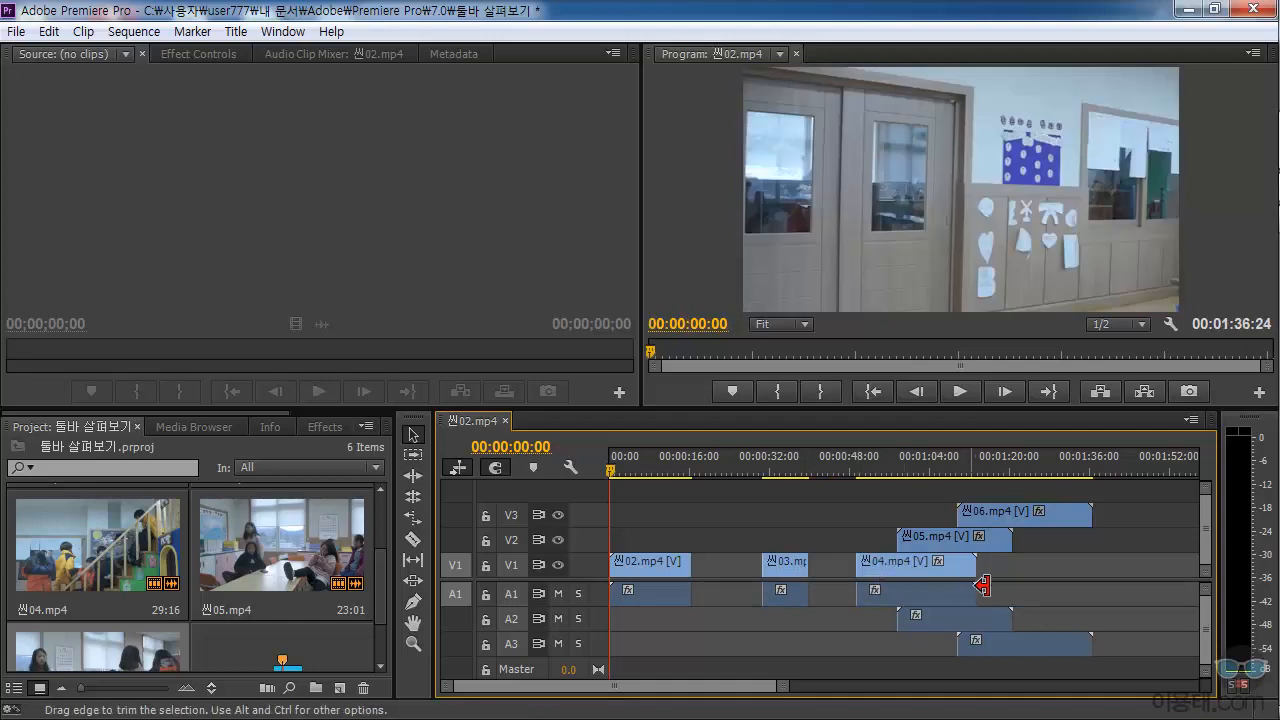
drag(974, 583, 933, 585)
Delete 씬05.mp4 from V2 and 씬06.mp4 from V3.
click(944, 537)
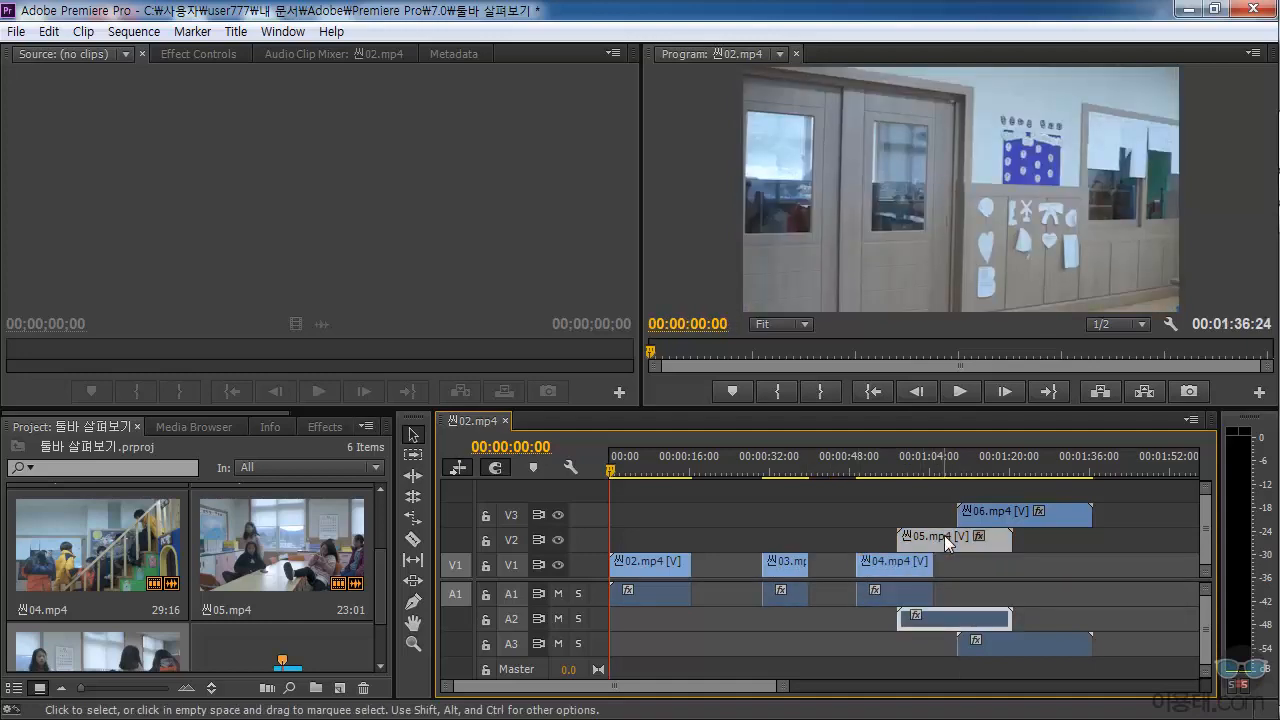
key(Delete)
click(984, 511)
key(Delete)
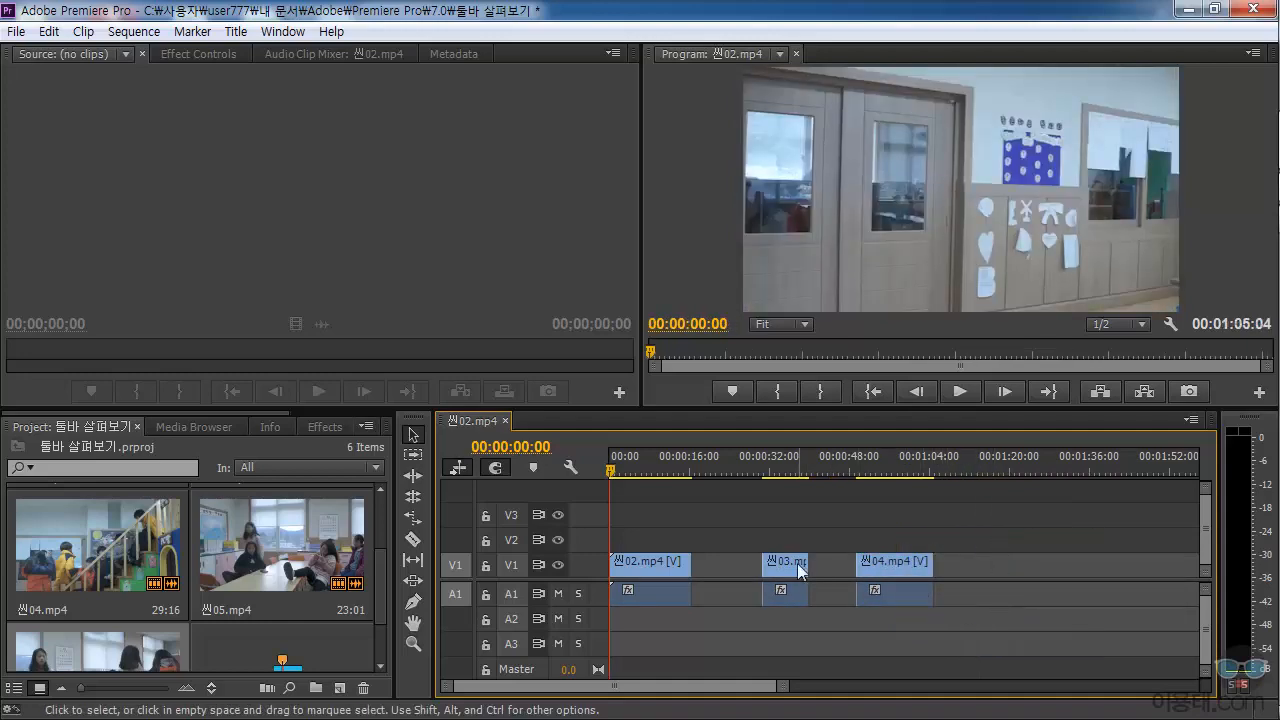
Close the V1 gaps by moving 씬03.mp4 and 씬04.mp4 against their preceding clips, and undo both moves.
drag(786, 568, 741, 573)
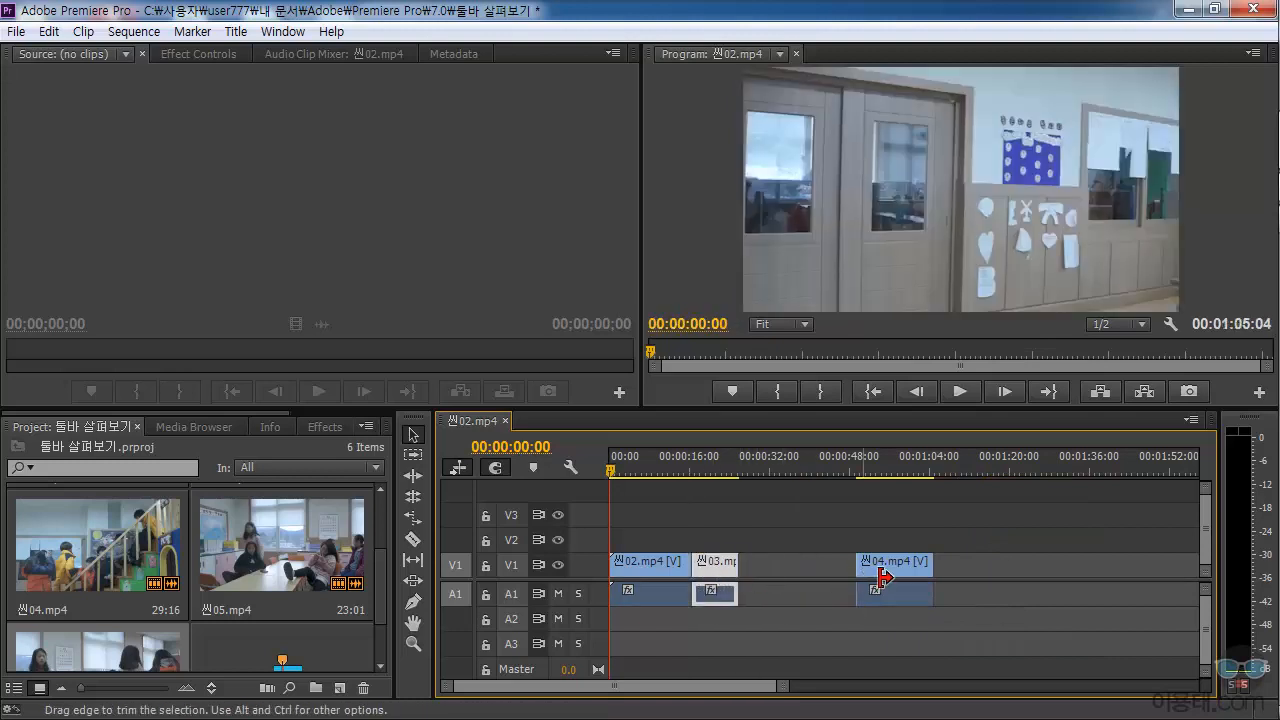
drag(880, 574, 767, 570)
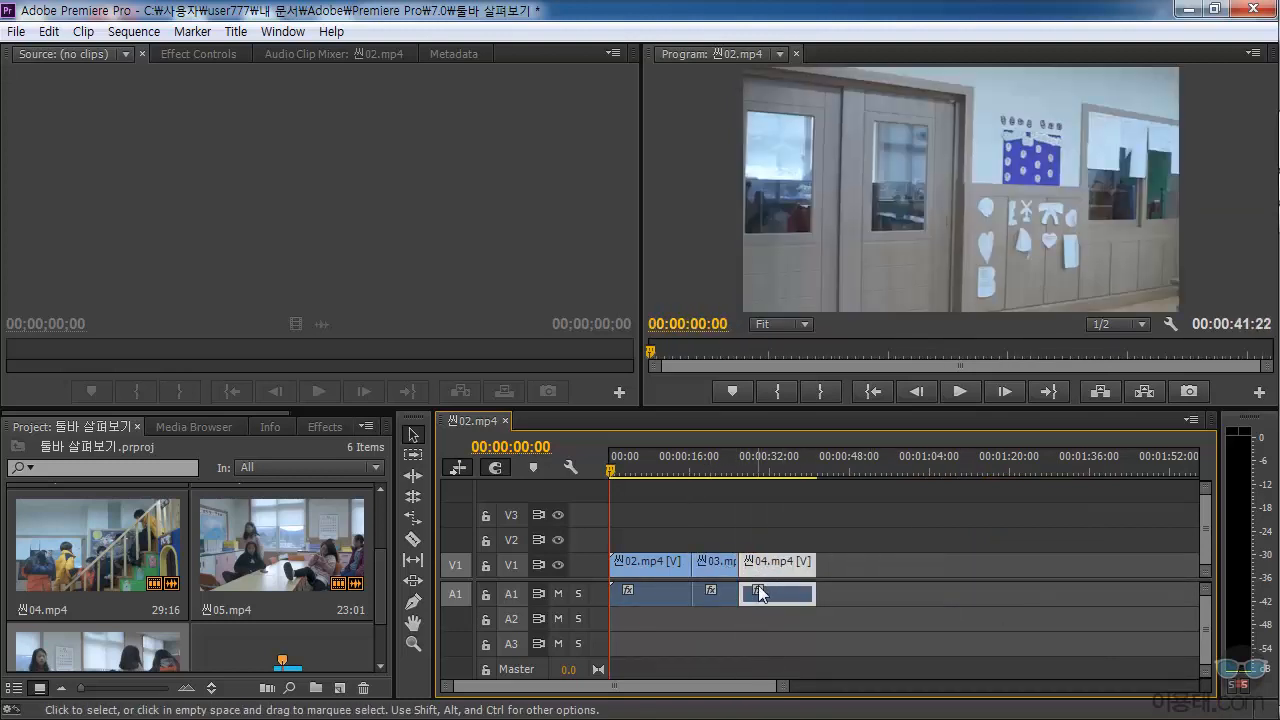
key(ctrl+z)
key(ctrl+z)
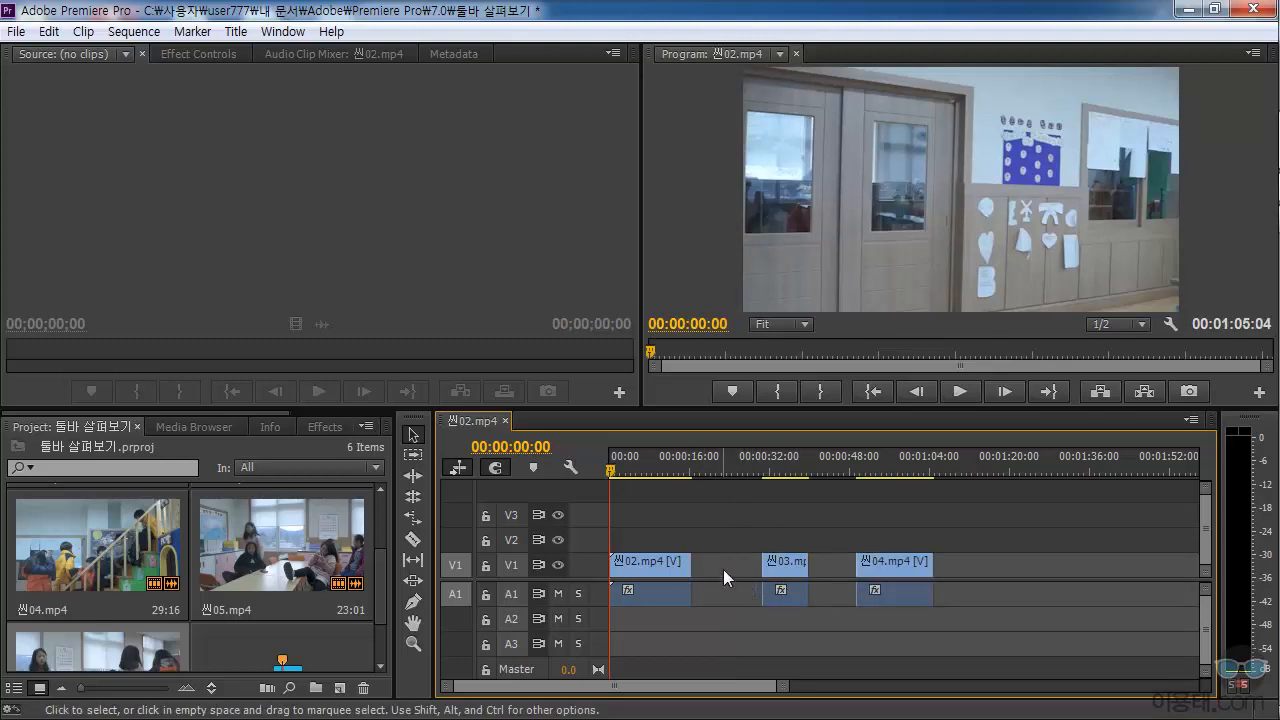
Delete the gap before 씬03.mp4 and the gap before 씬04.mp4 on V1 so the clips close up.
click(725, 565)
click(721, 592)
click(718, 562)
key(Delete)
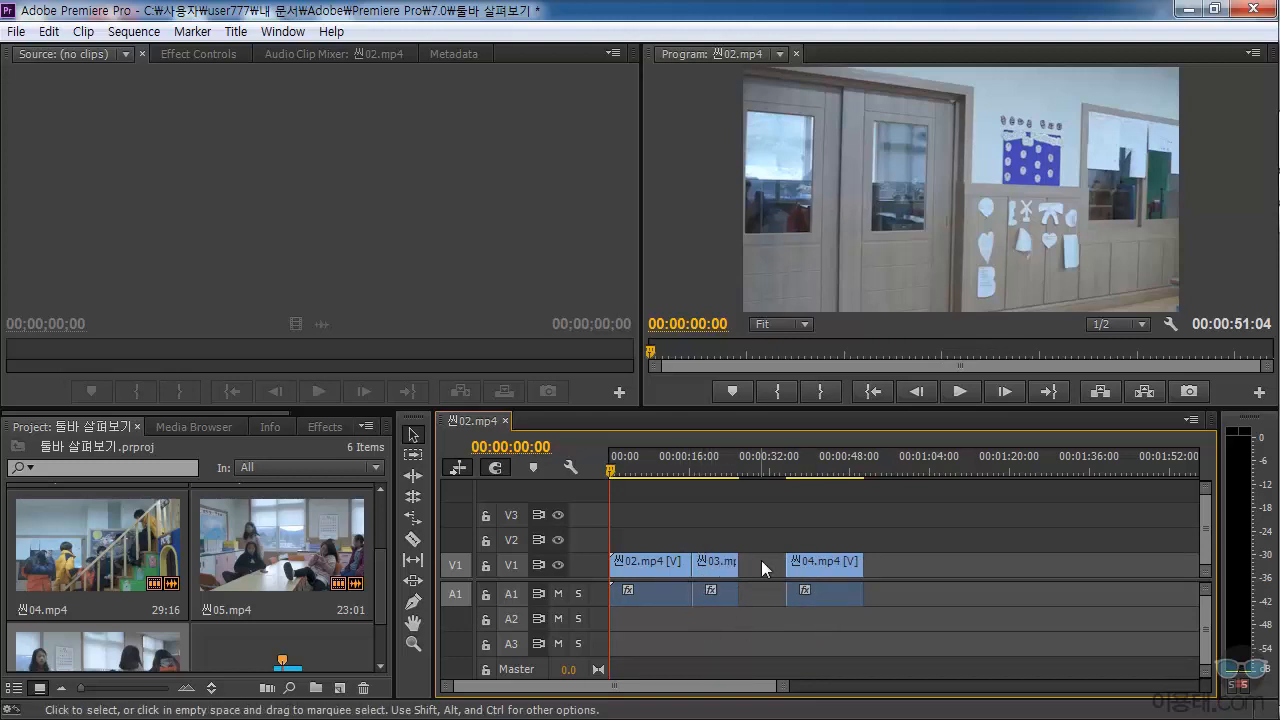
click(757, 560)
key(Delete)
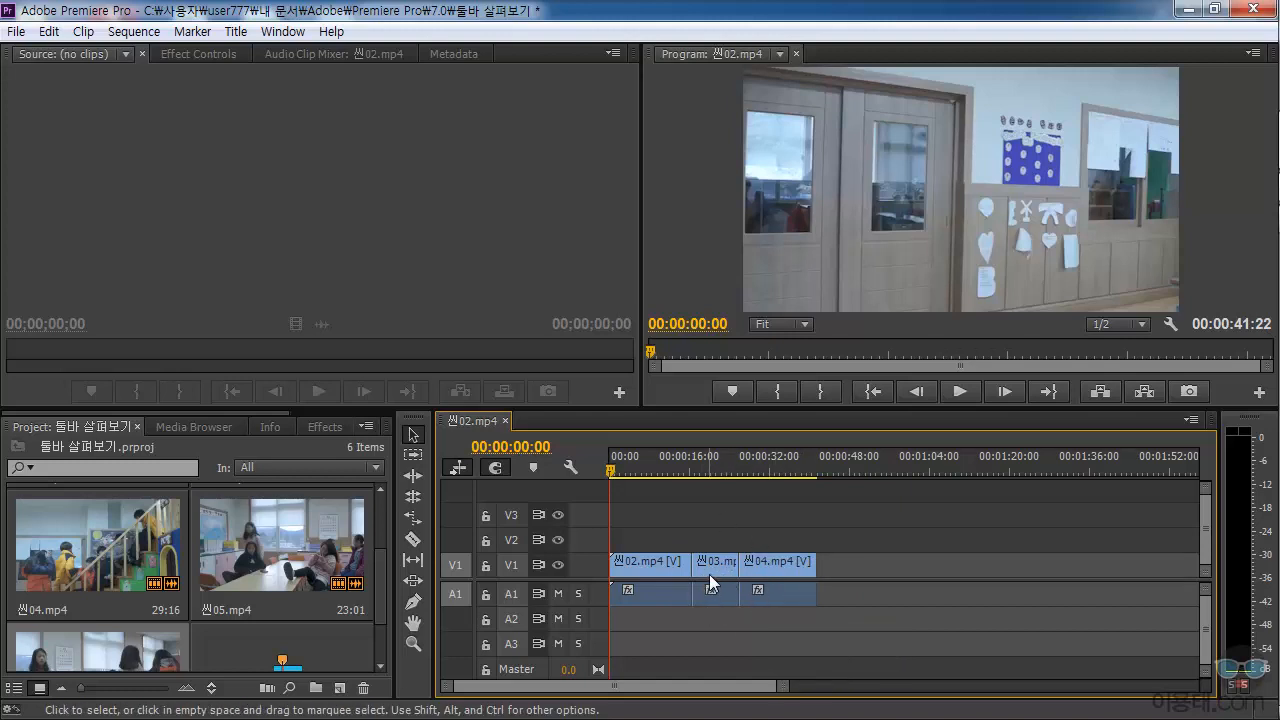
With the Rolling Edit tool, roll the 씬02/씬03 cut about 2 seconds earlier and the 씬03/씬04 cut about 2 seconds later.
click(412, 500)
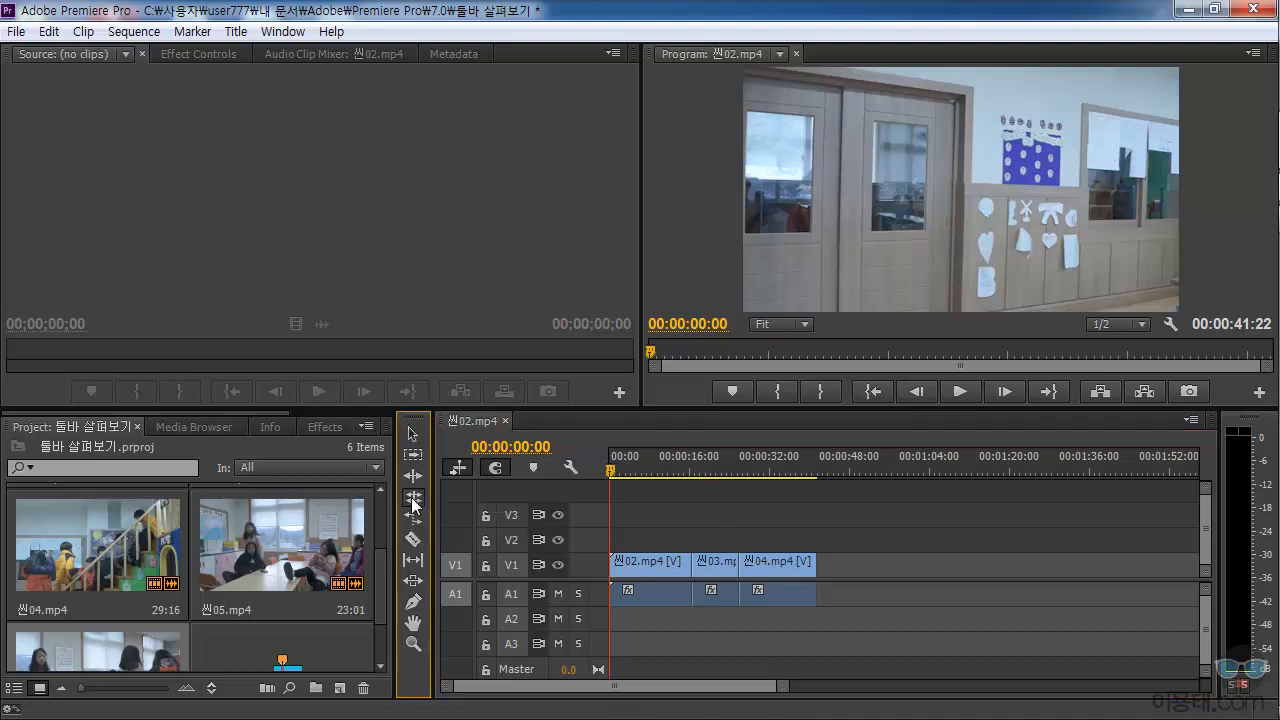
click(706, 578)
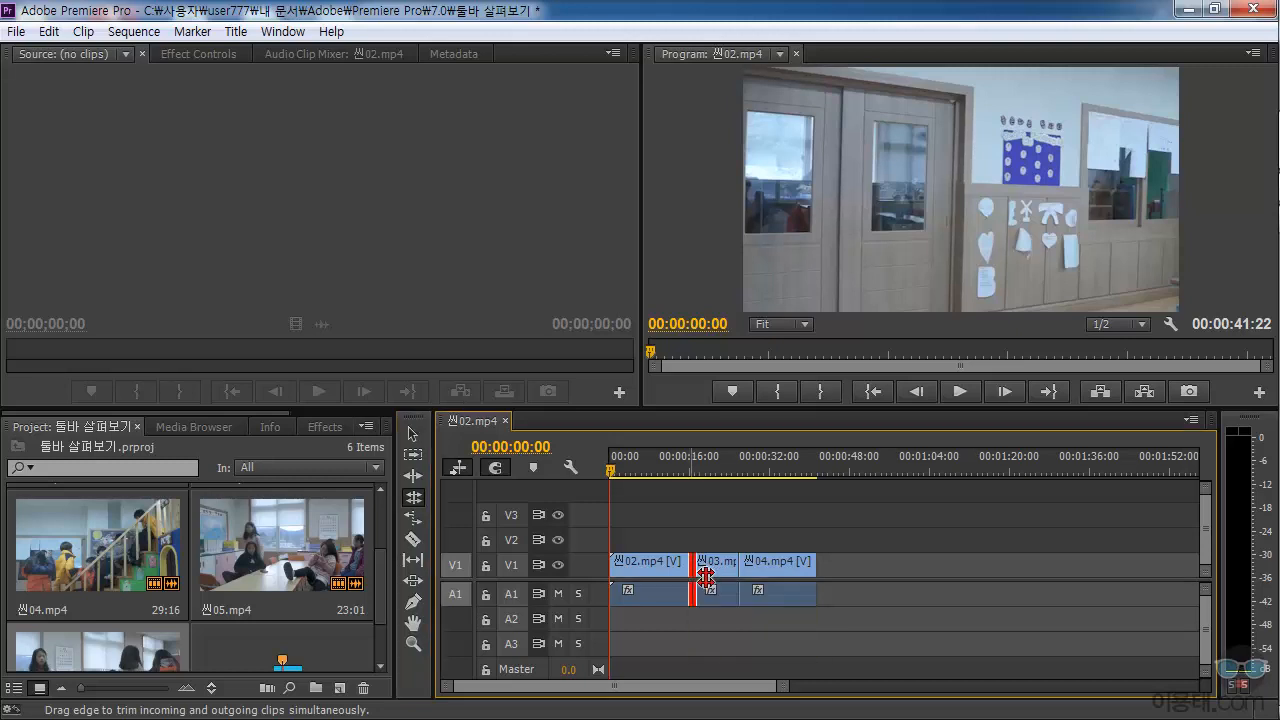
drag(706, 578, 694, 578)
mouse_move(703, 578)
mouse_down()
mouse_move(686, 579)
mouse_move(706, 580)
mouse_up()
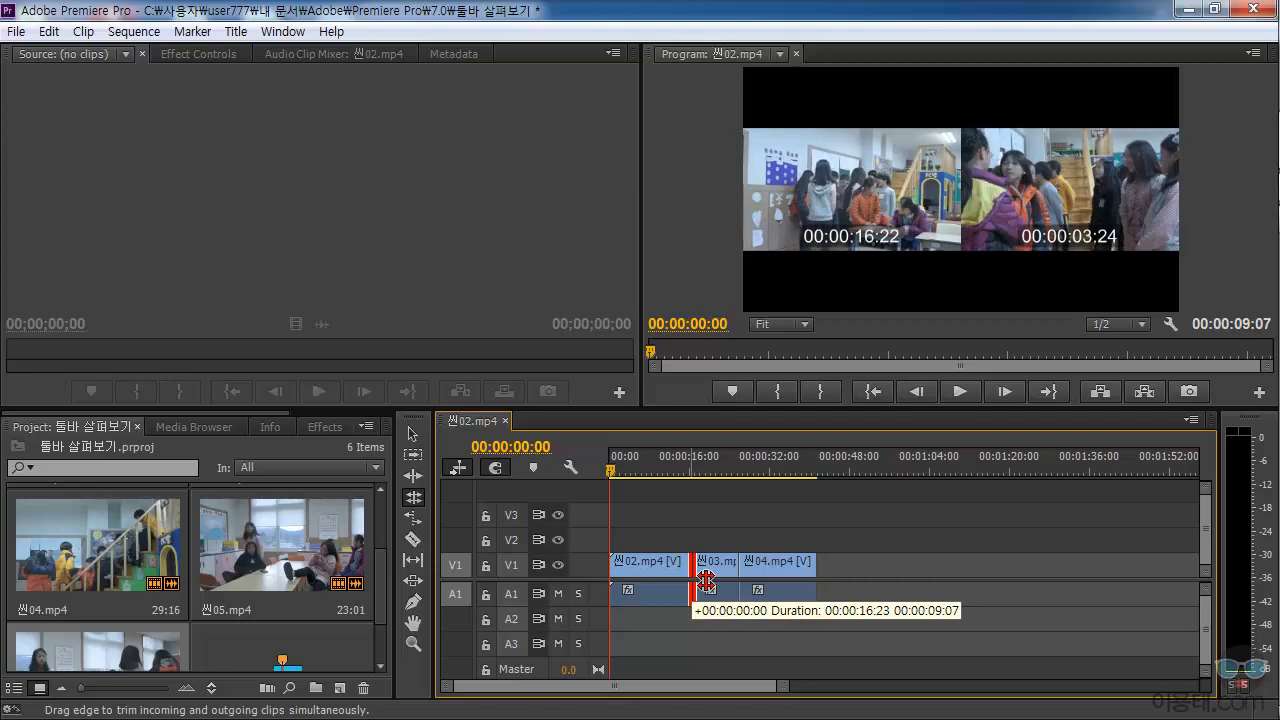
mouse_move(706, 580)
mouse_down()
mouse_move(718, 578)
mouse_move(693, 580)
mouse_up()
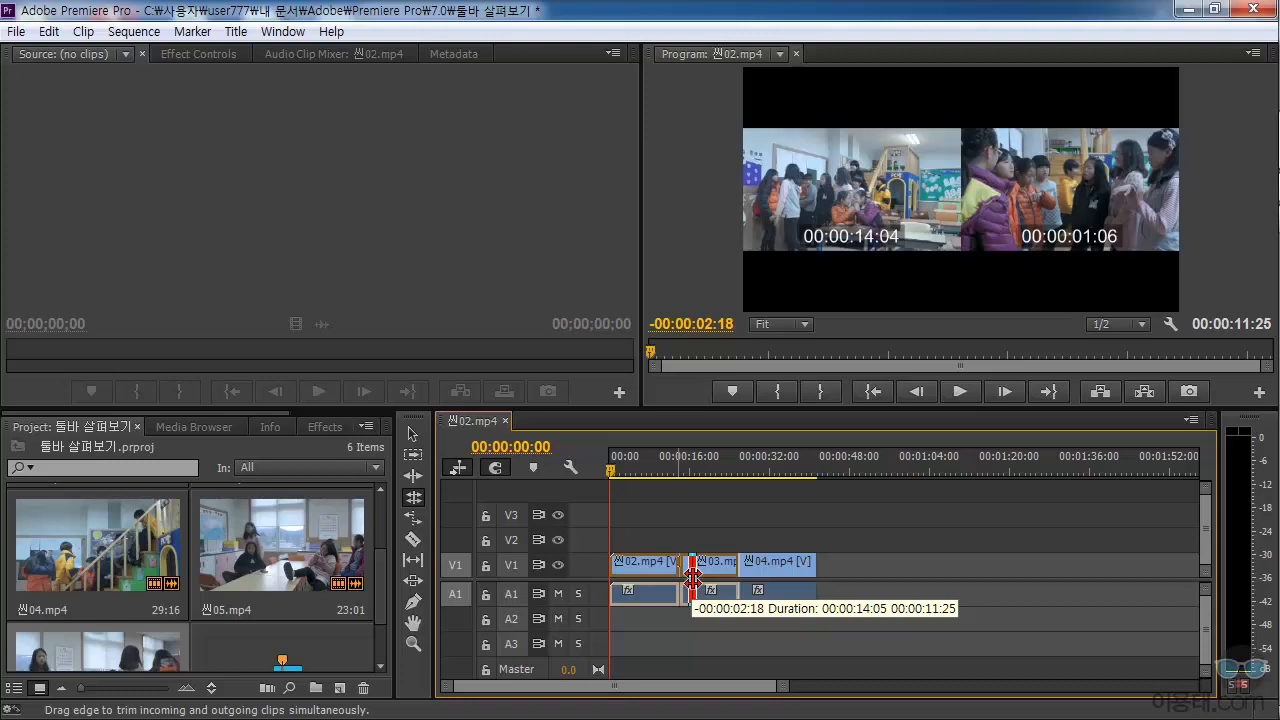
drag(693, 580, 693, 580)
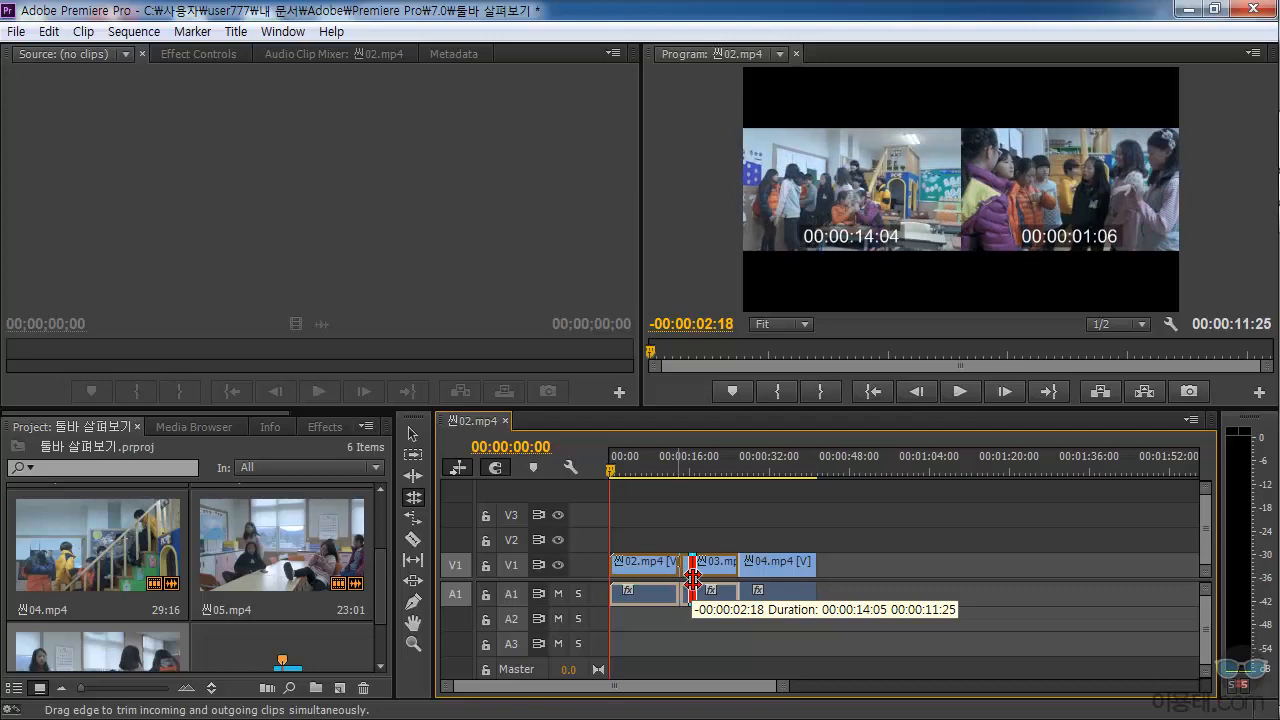
mouse_move(693, 580)
mouse_down()
mouse_move(690, 545)
mouse_move(745, 420)
mouse_move(763, 313)
mouse_move(688, 475)
mouse_move(688, 572)
mouse_up()
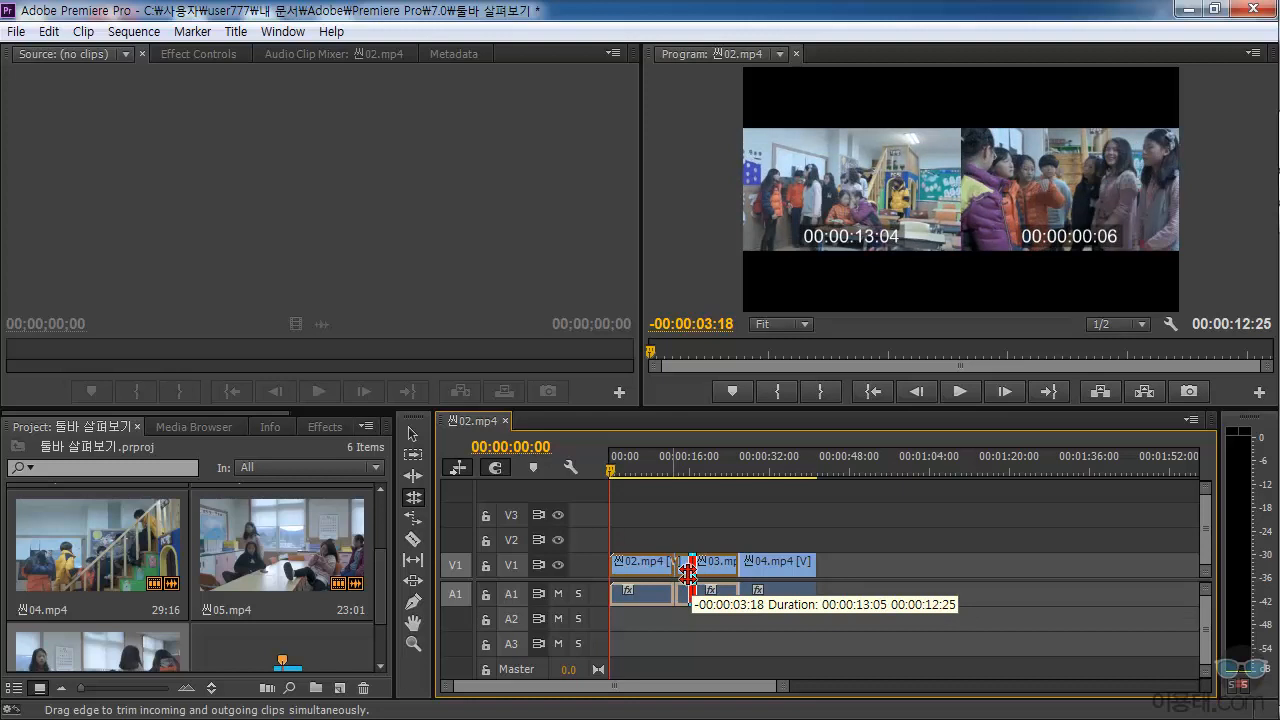
drag(688, 572, 688, 577)
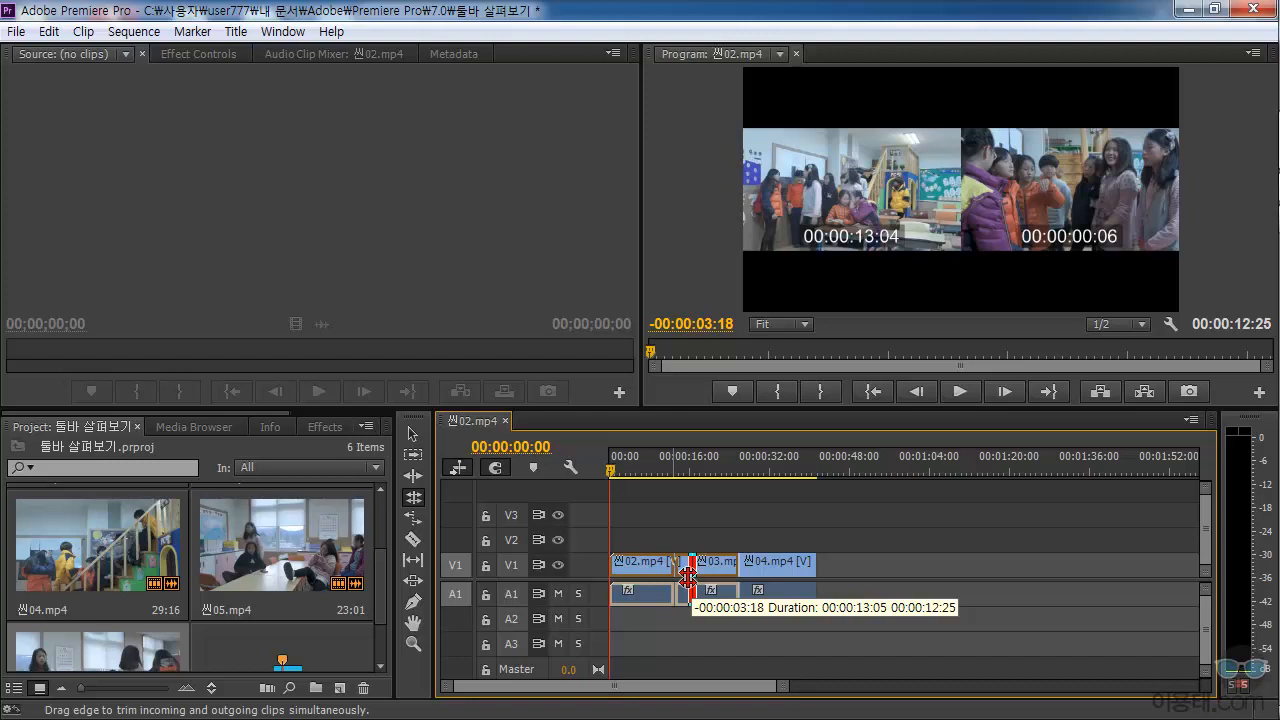
drag(688, 578, 684, 578)
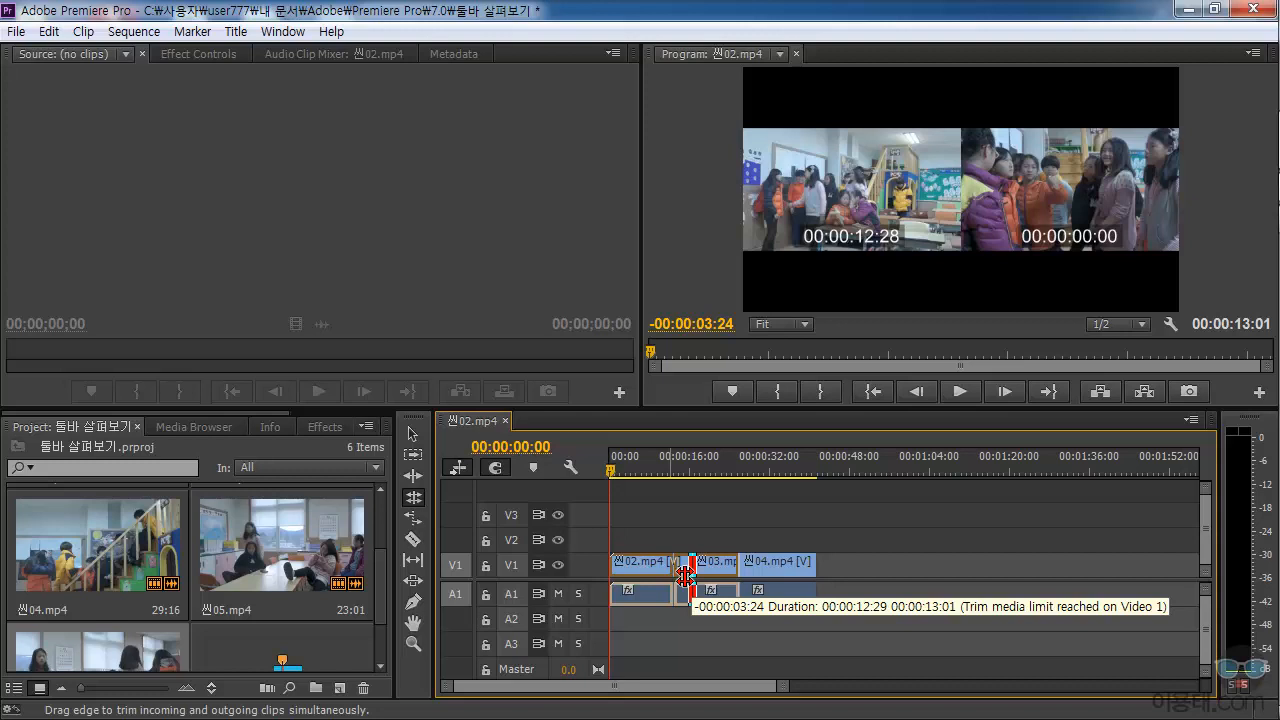
drag(684, 578, 762, 587)
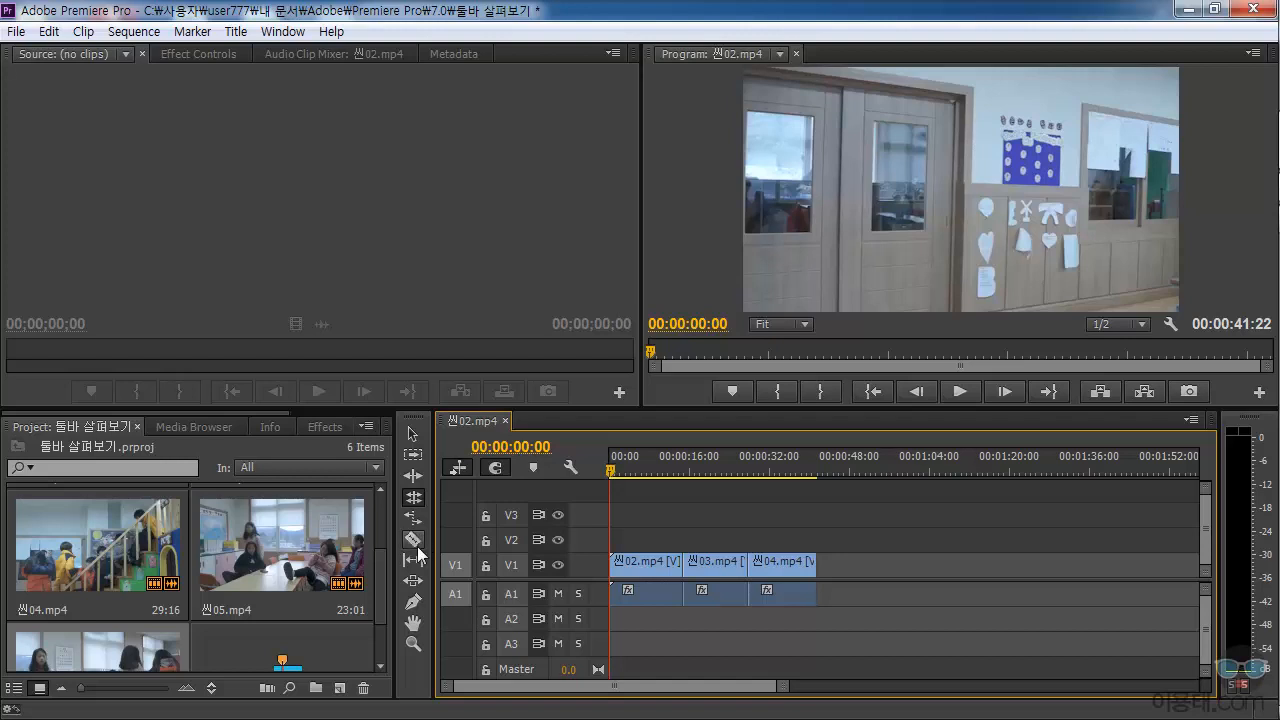
Add 씬06.mp4 to the end of V1, directly after 씬04.mp4.
click(414, 541)
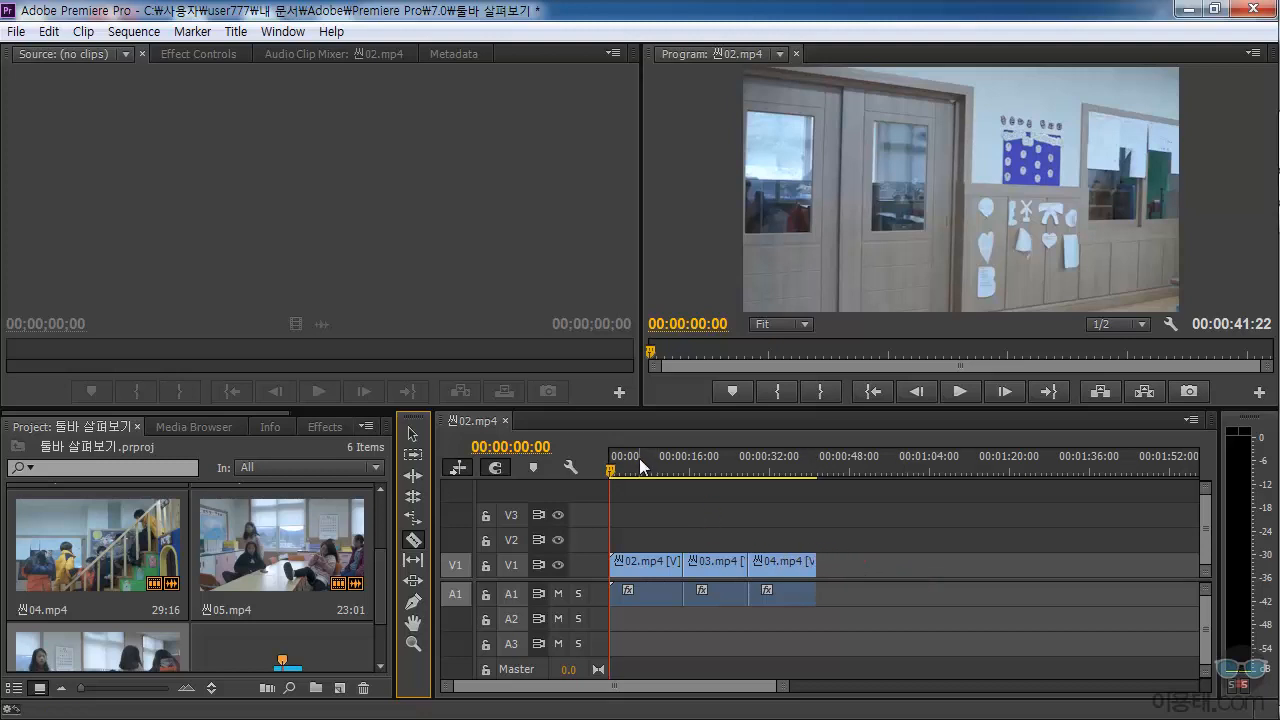
click(654, 594)
scroll(378, 600, down, 2)
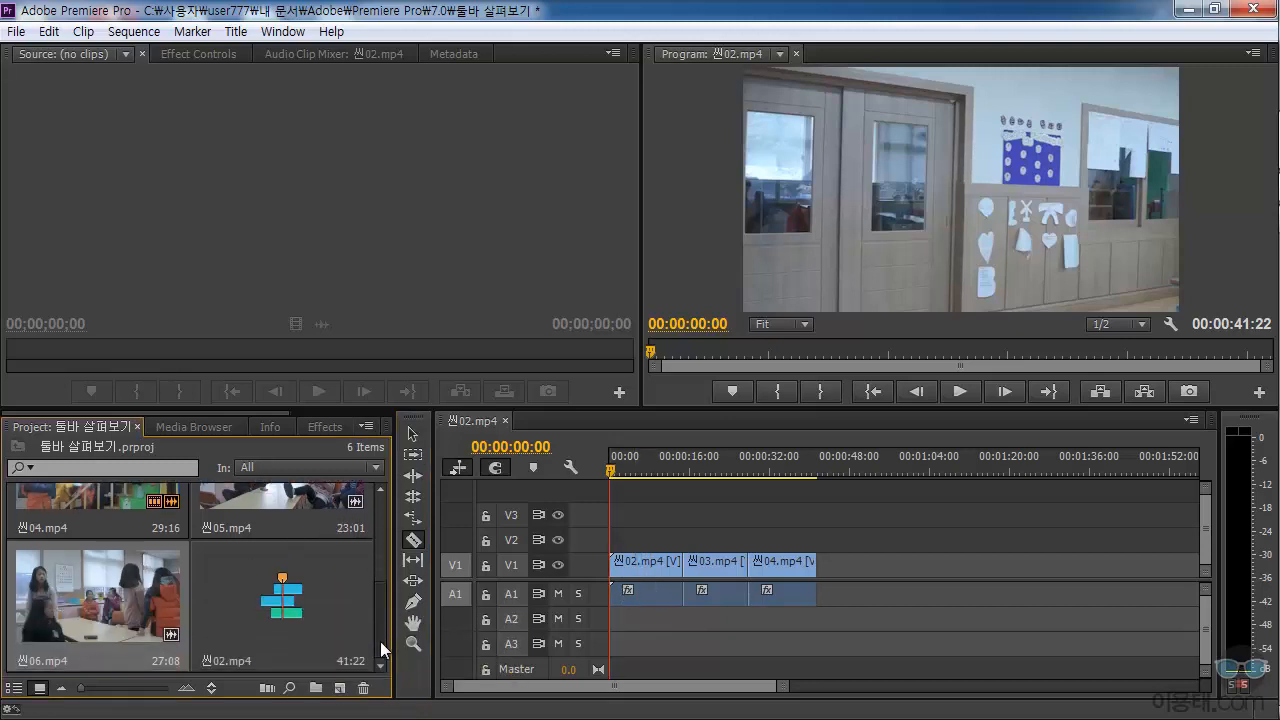
drag(370, 604, 832, 600)
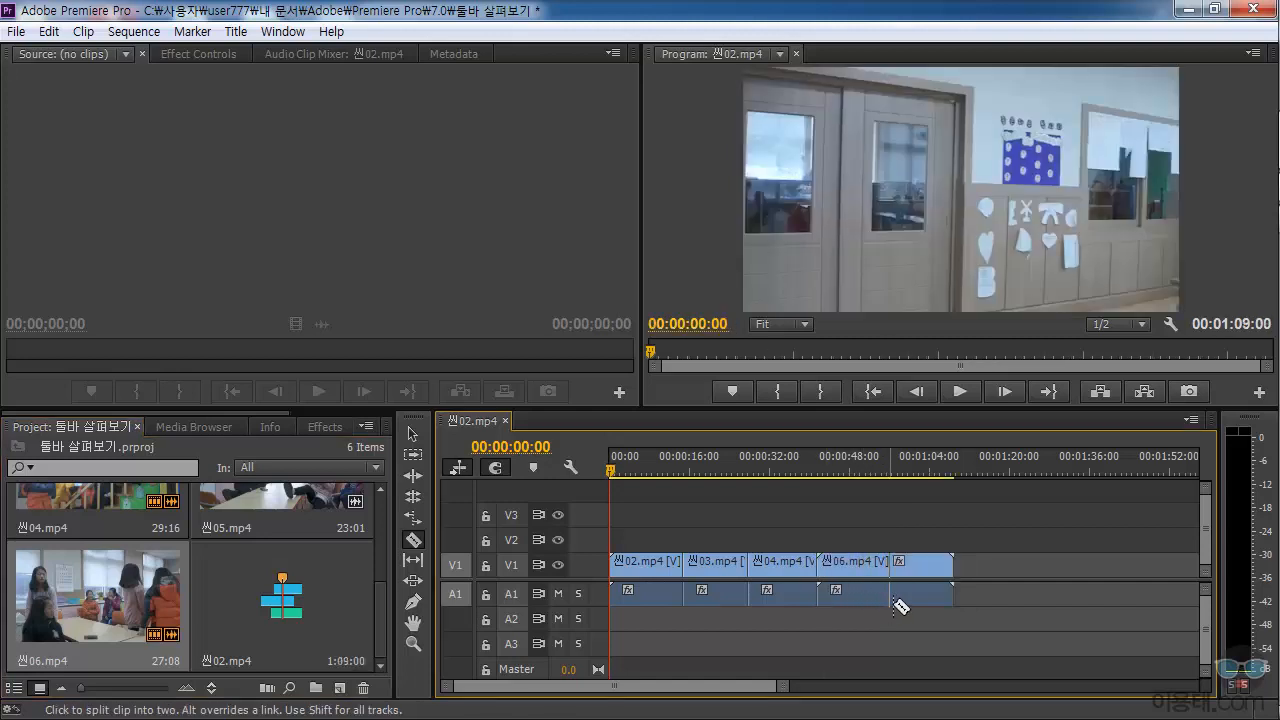
Split 씬06.mp4 at 00:00:54:10 with the Razor tool, and undo the split.
drag(868, 466, 884, 464)
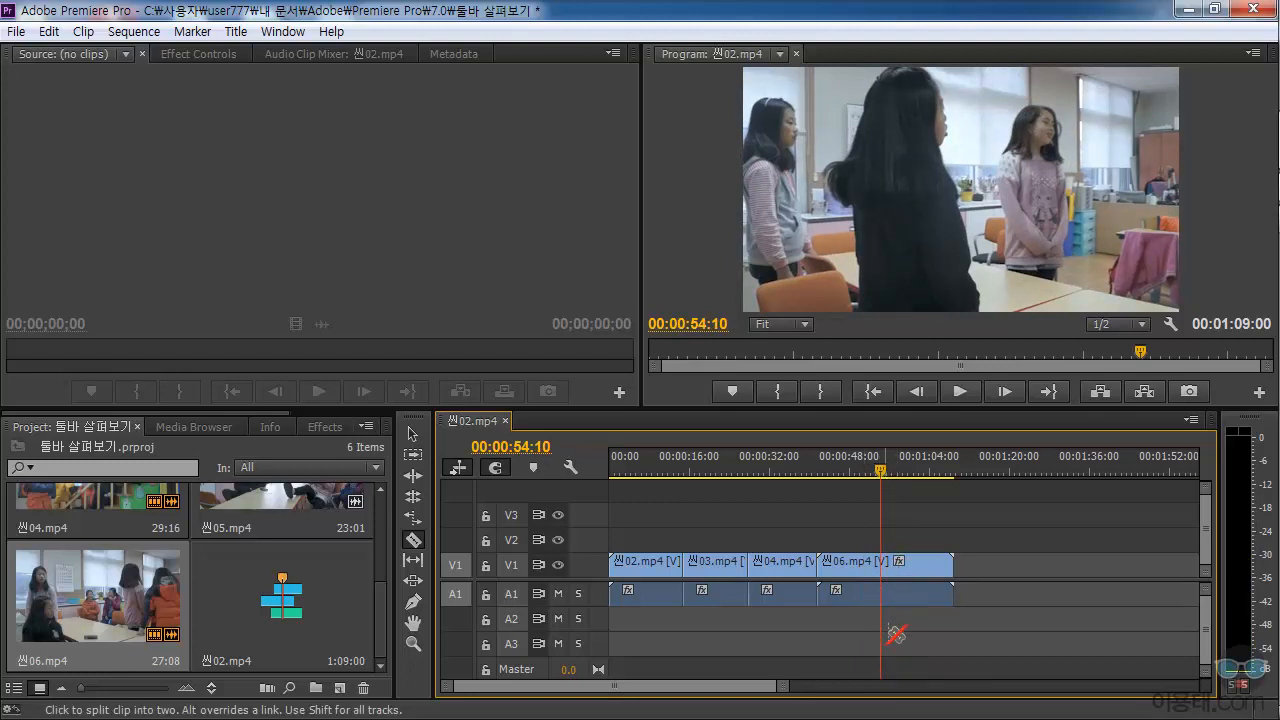
click(881, 574)
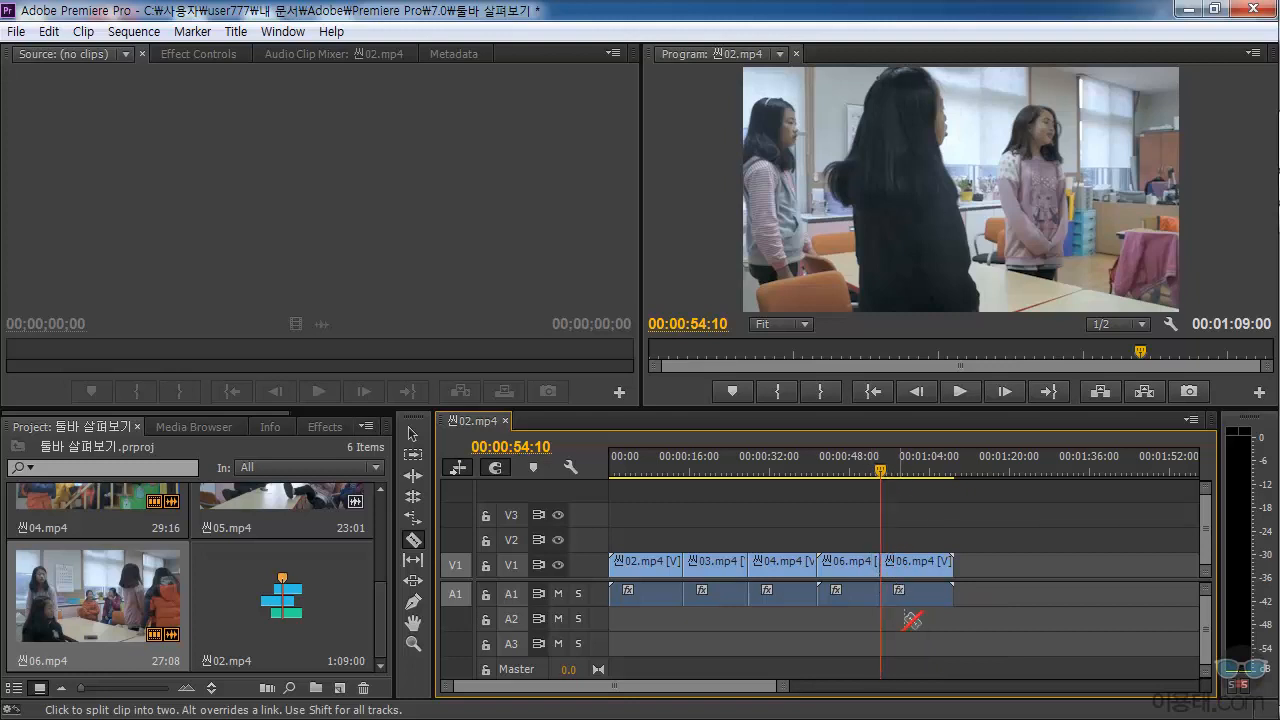
key(ctrl+z)
Razor 씬06.mp4 at about 52 seconds, and separate its second part by about 10 seconds, adjusting the edges at the gap.
drag(880, 476, 985, 476)
click(870, 574)
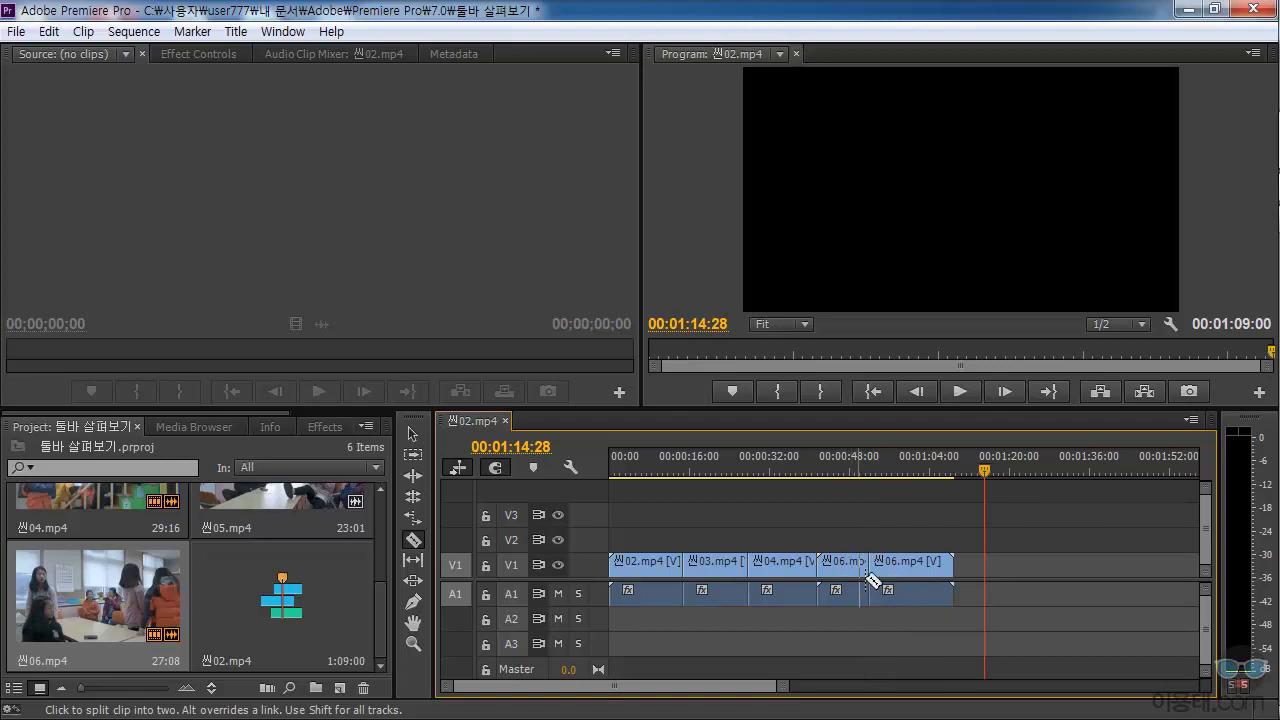
click(411, 431)
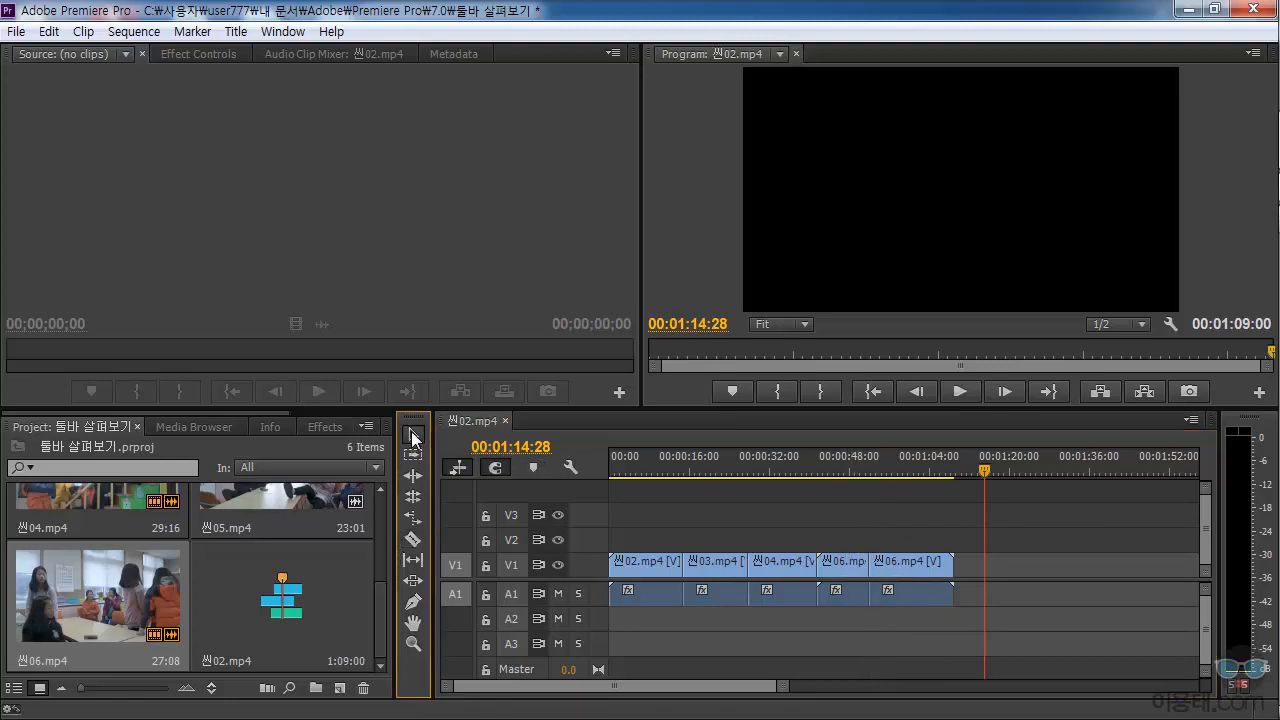
drag(894, 567, 955, 570)
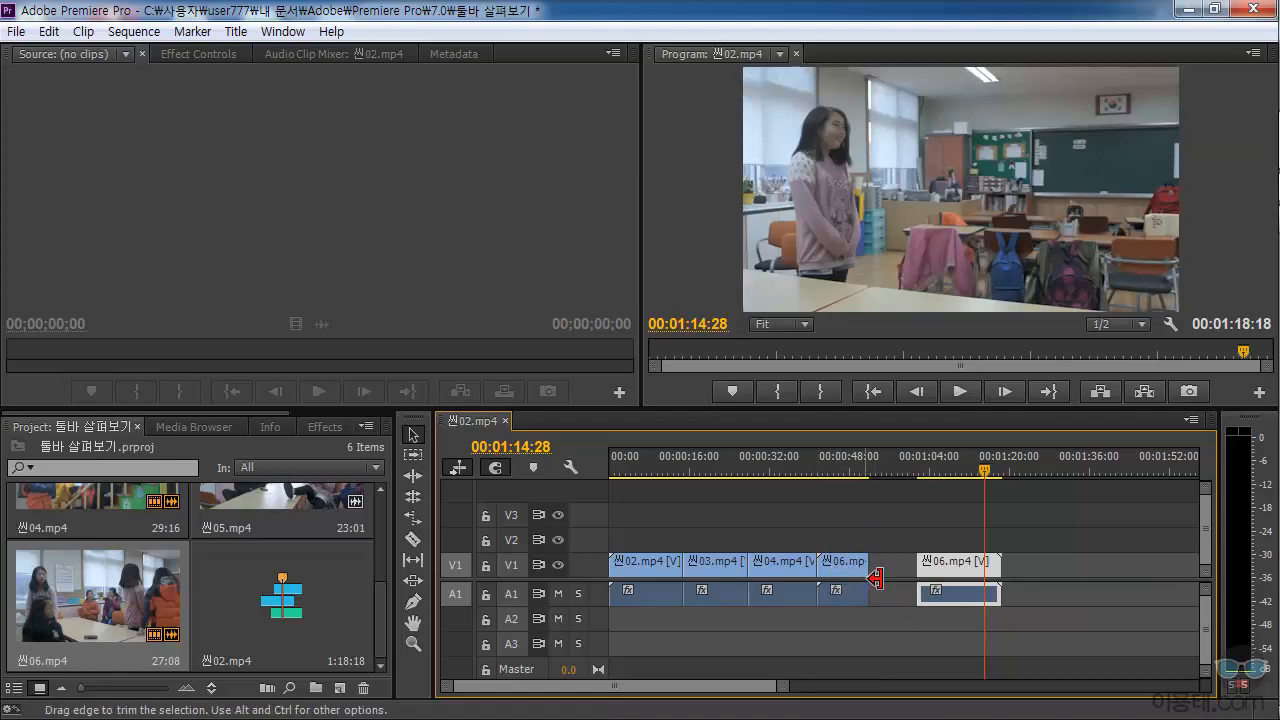
drag(874, 578, 950, 570)
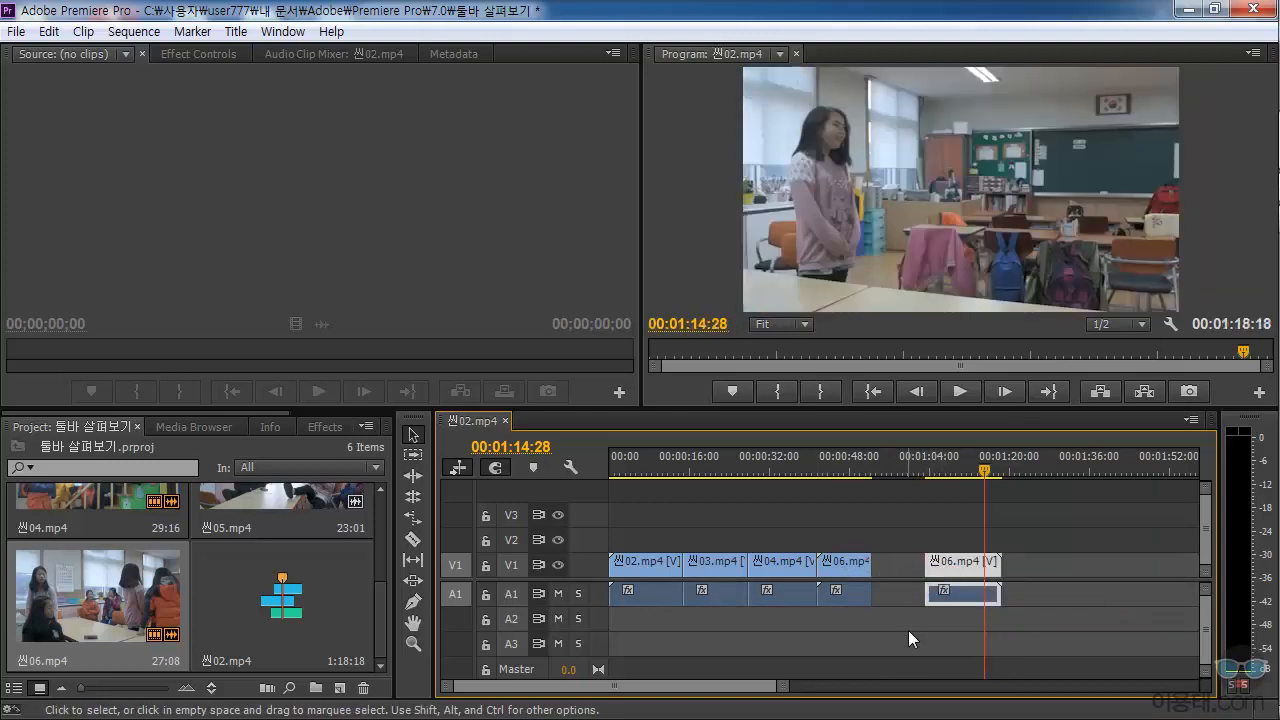
Undo the edge trims, the move and the razor cut on 씬06.mp4.
key(ctrl+z)
key(ctrl+z)
key(ctrl+z)
key(ctrl+z)
key(ctrl+z)
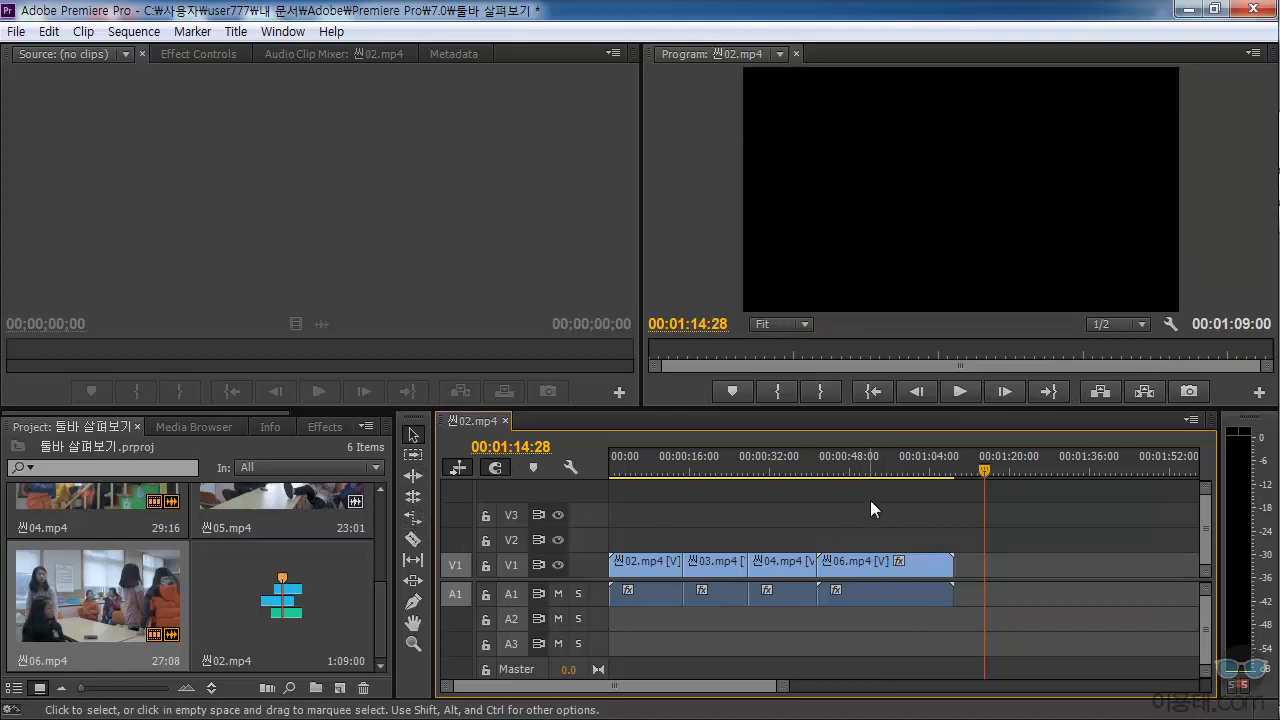
Split 씬06.mp4 at 00:00:53:22 with Add Edit, test the cut by moving its second part about 9 seconds later, and undo both.
key(ctrl+s)
drag(882, 470, 879, 470)
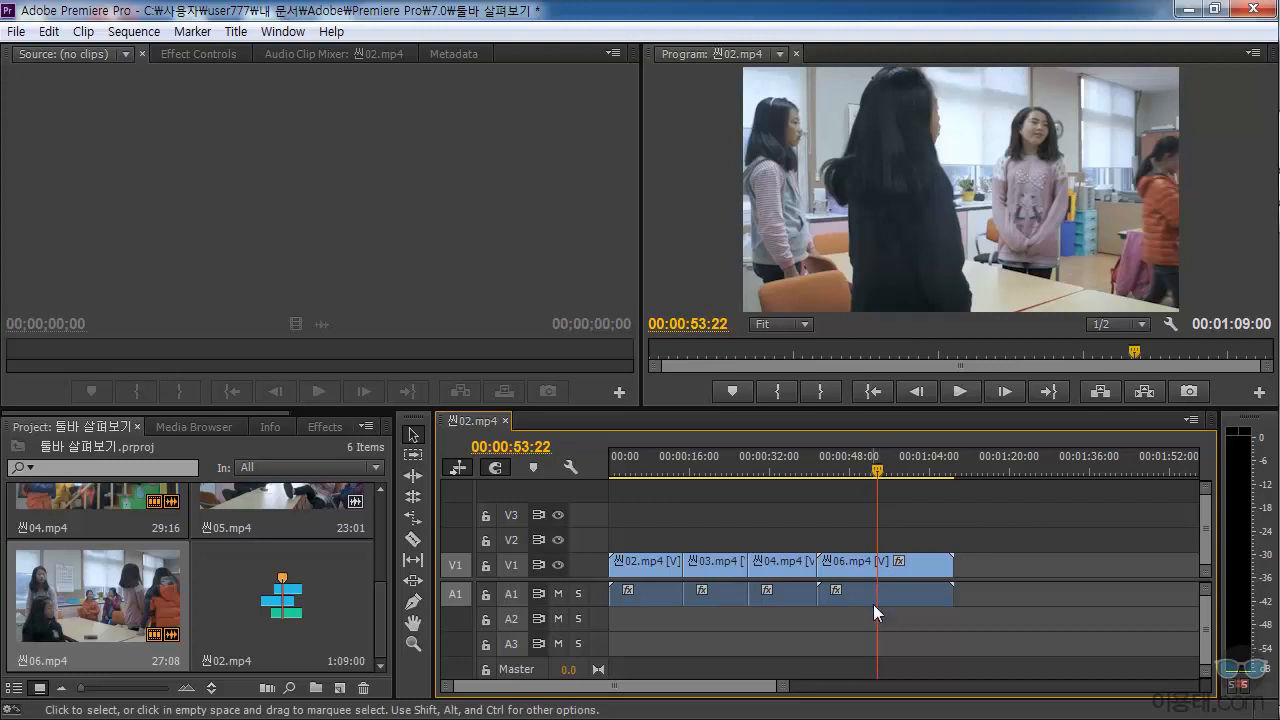
click(883, 563)
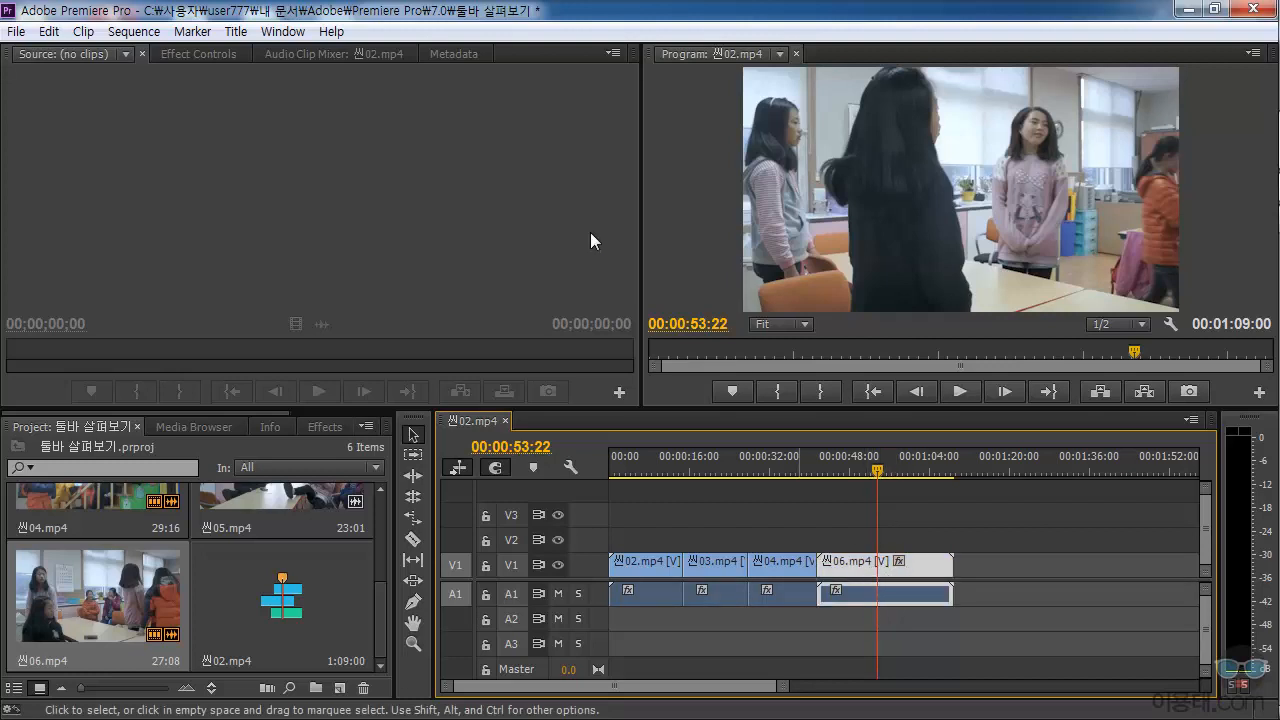
click(120, 33)
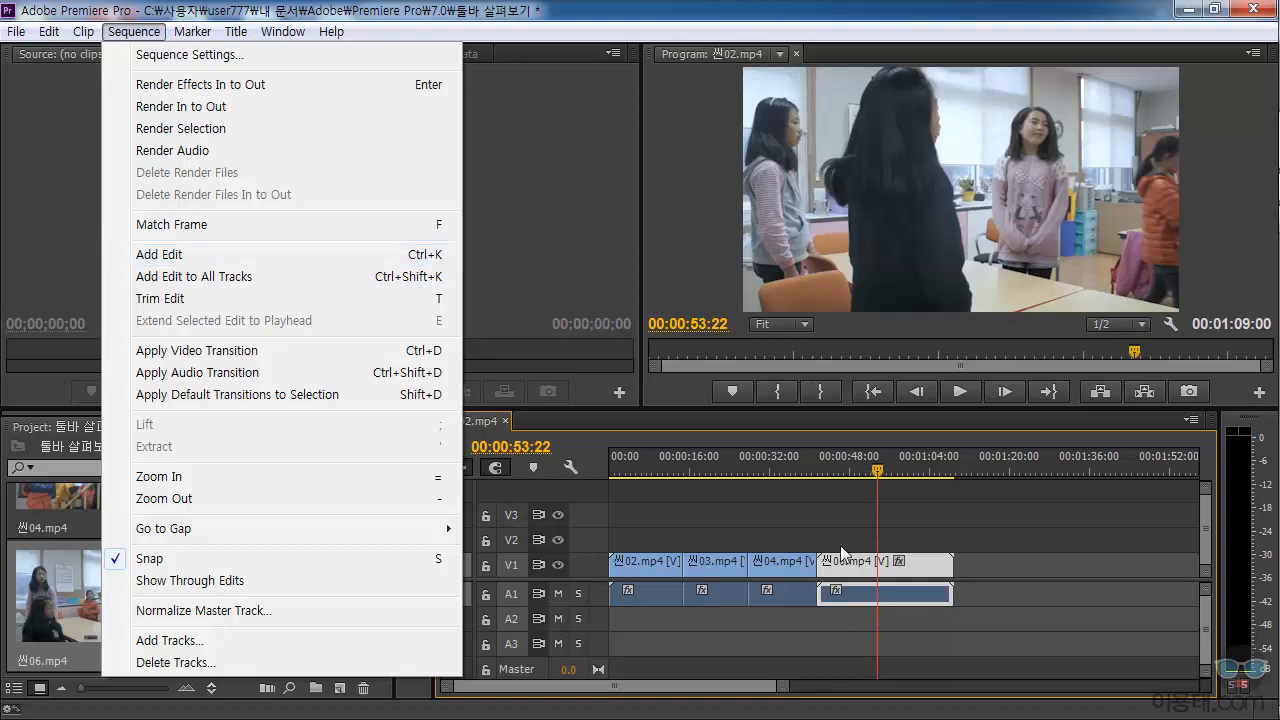
click(160, 254)
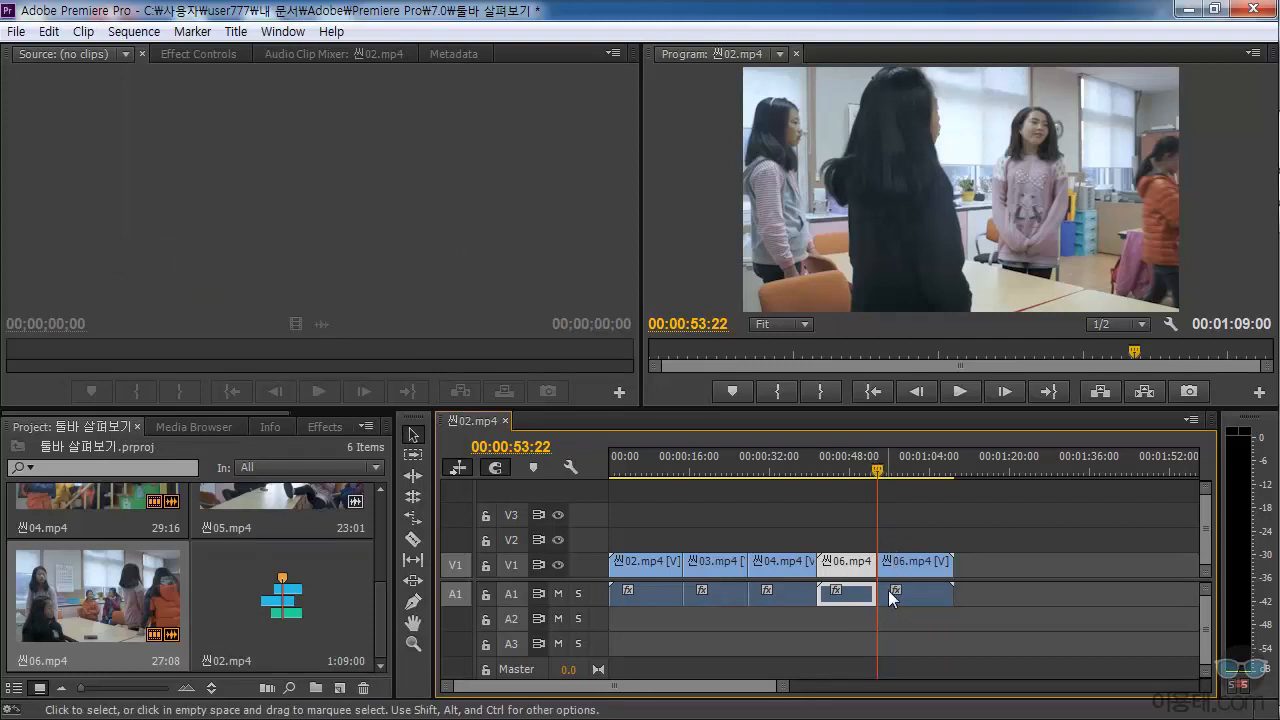
drag(903, 562, 949, 571)
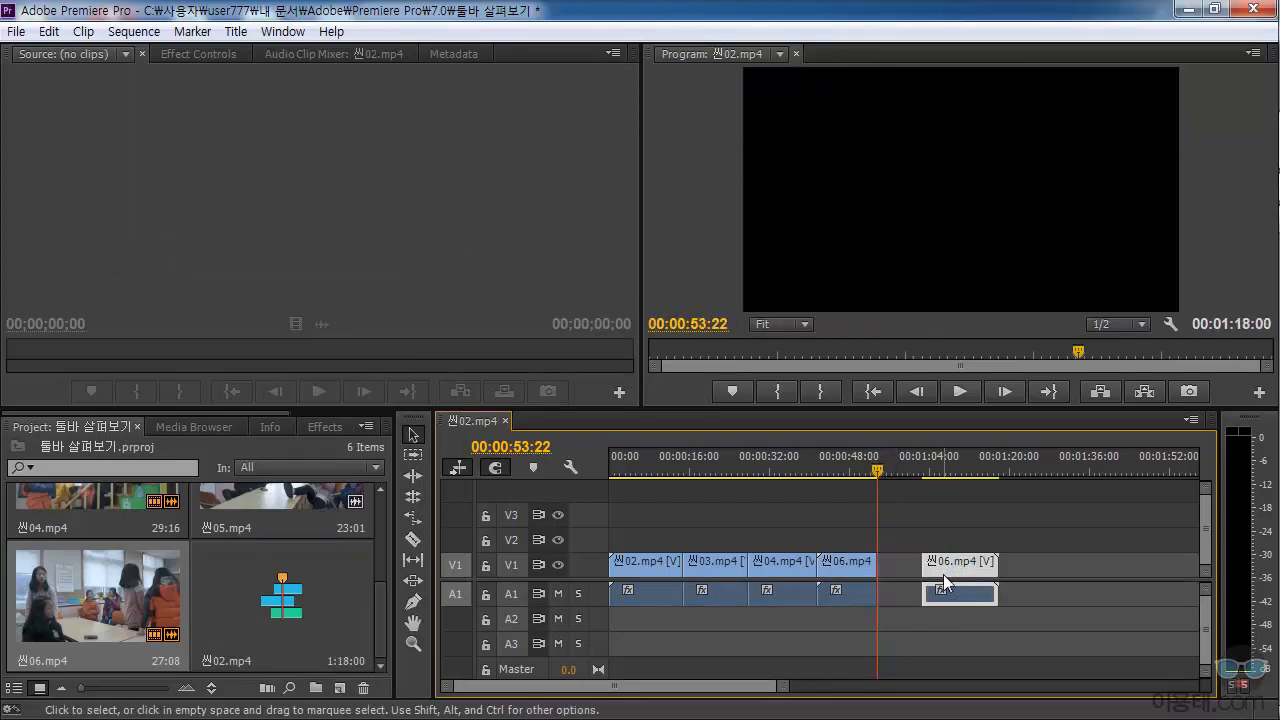
key(ctrl+z)
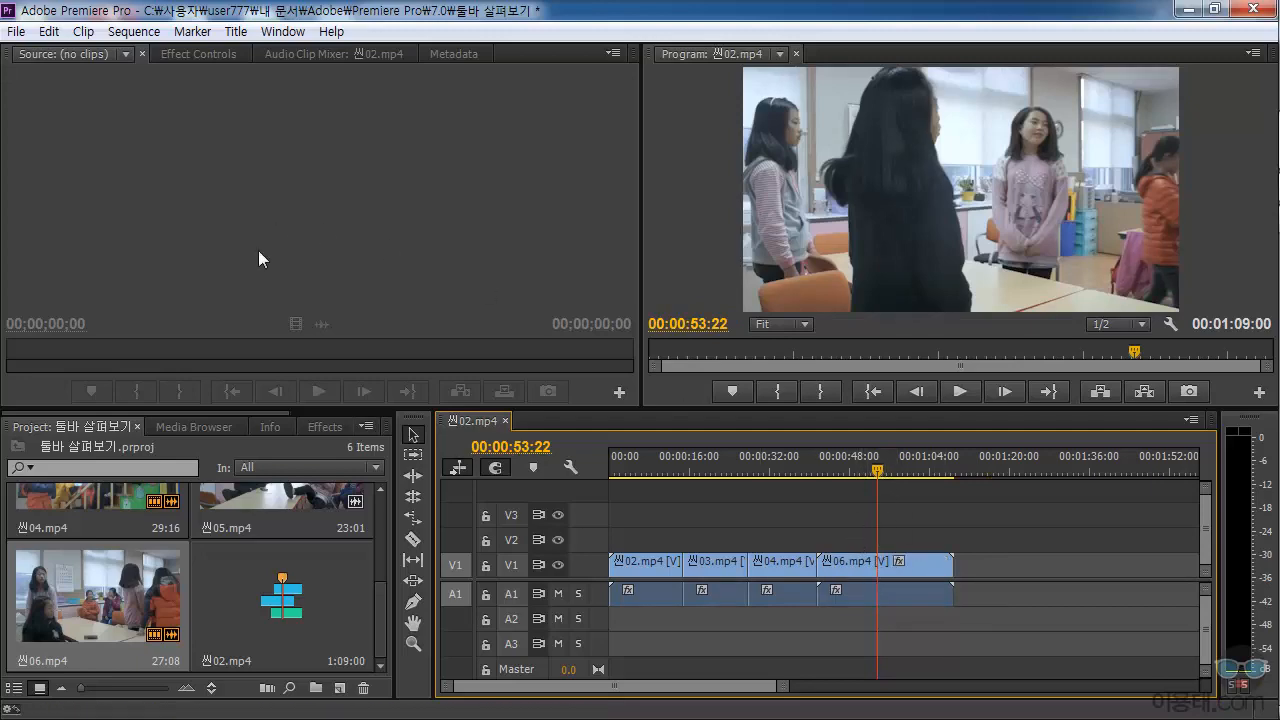
Place 씬05.mp4 on V2 above 씬06.mp4, starting at about 46 seconds and ending level with it.
click(133, 31)
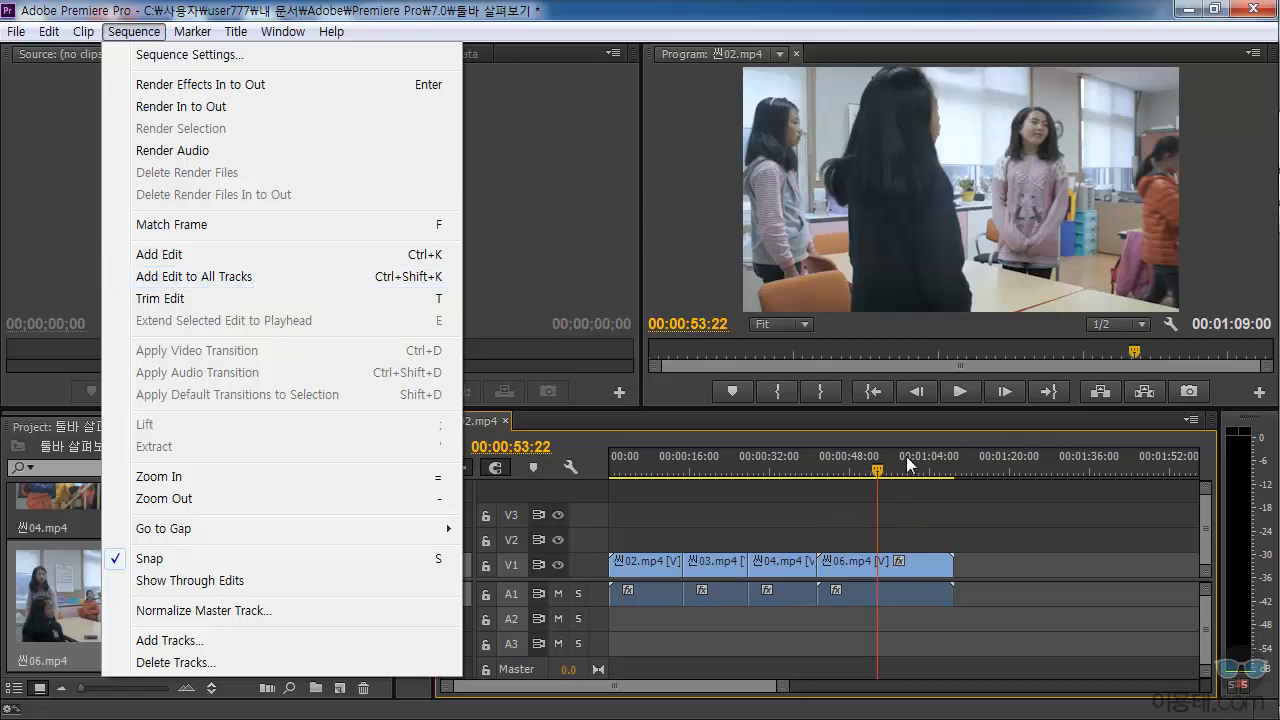
click(874, 456)
drag(255, 500, 866, 553)
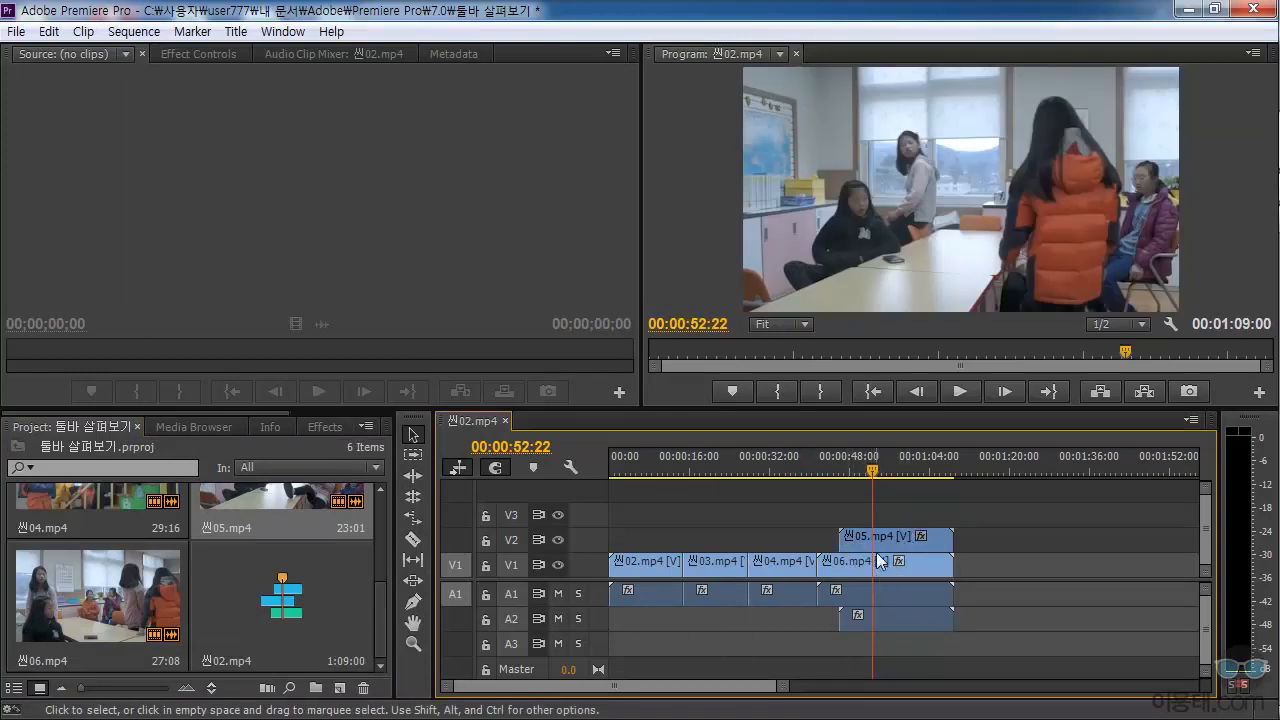
Split the stacked clips 씬05.mp4 and 씬06.mp4 at 00:00:52:22 with Add Edit to All Tracks.
click(83, 31)
mouse_move(120, 30)
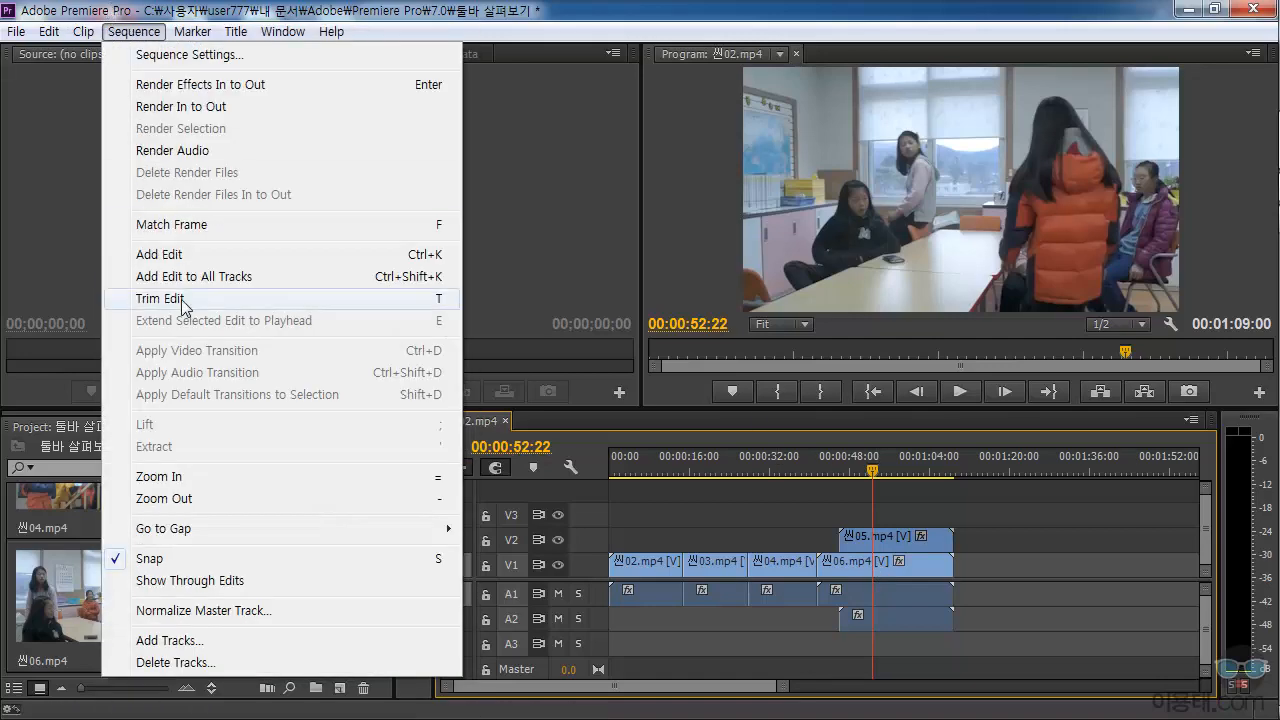
click(240, 283)
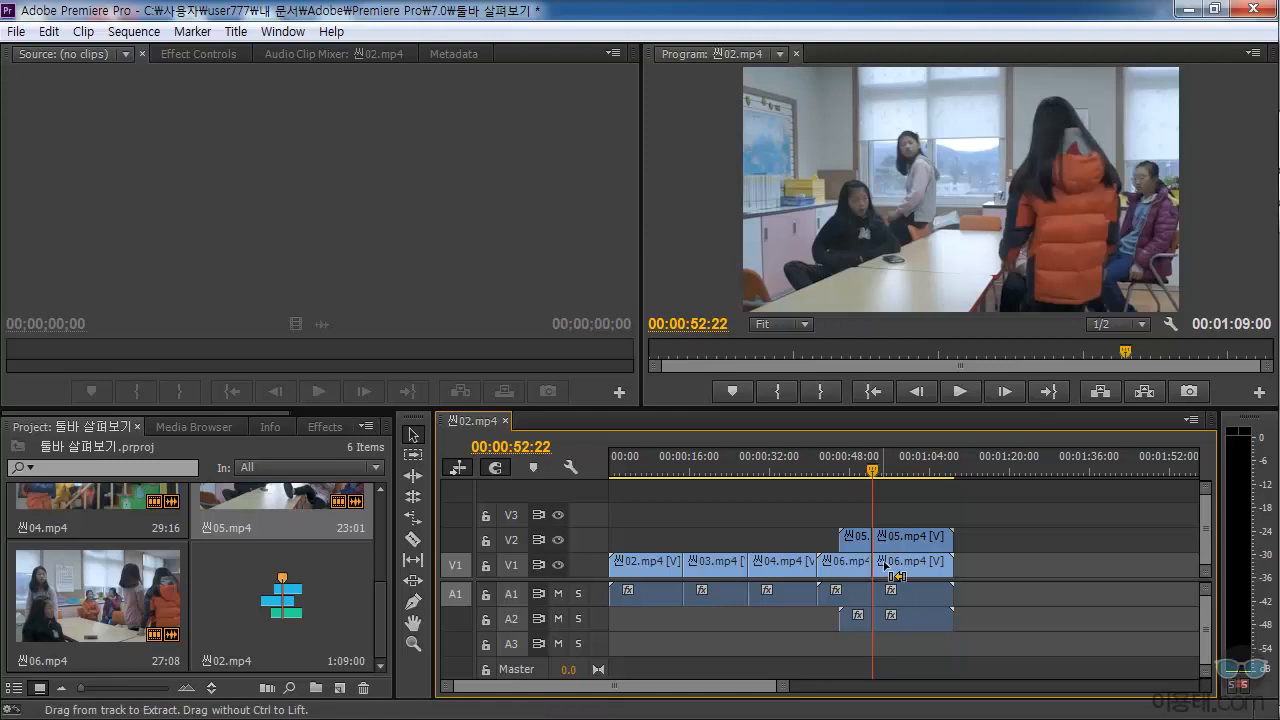
Move the playhead to 00:00:59:22 and undo the Add Edit to All Tracks cut through 씬05.mp4 and 씬06.mp4.
click(907, 464)
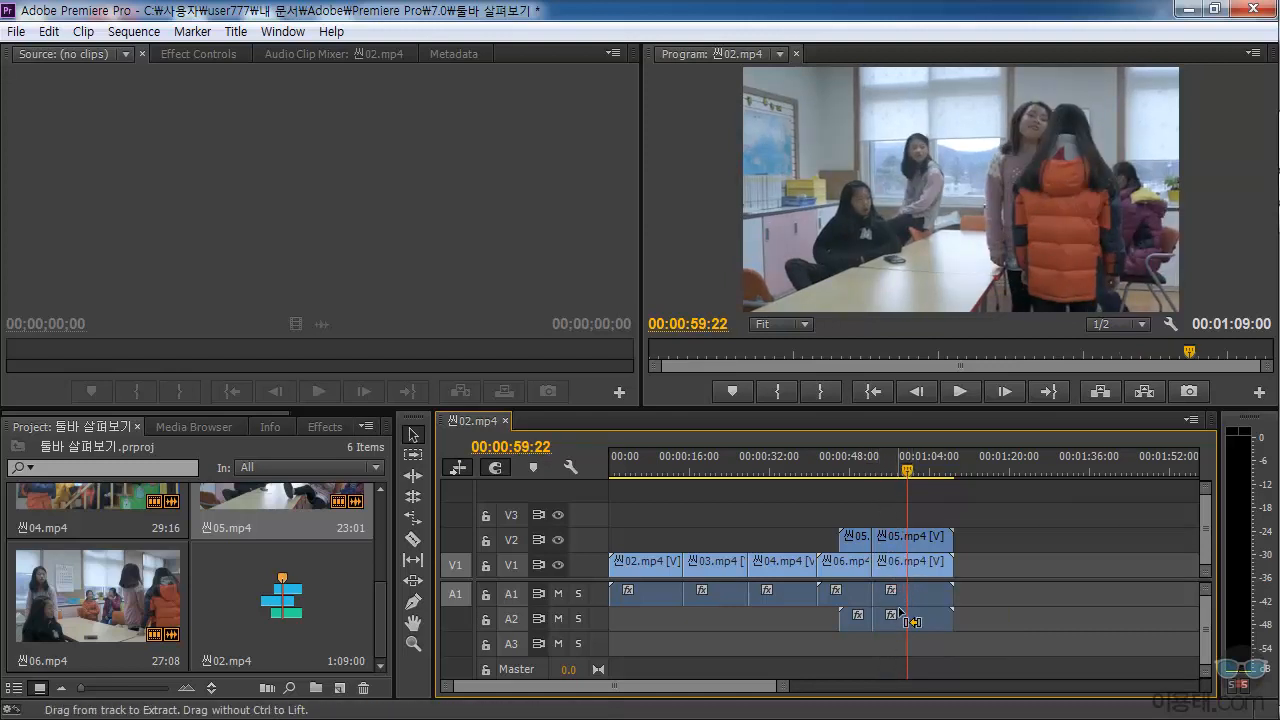
key(ctrl+z)
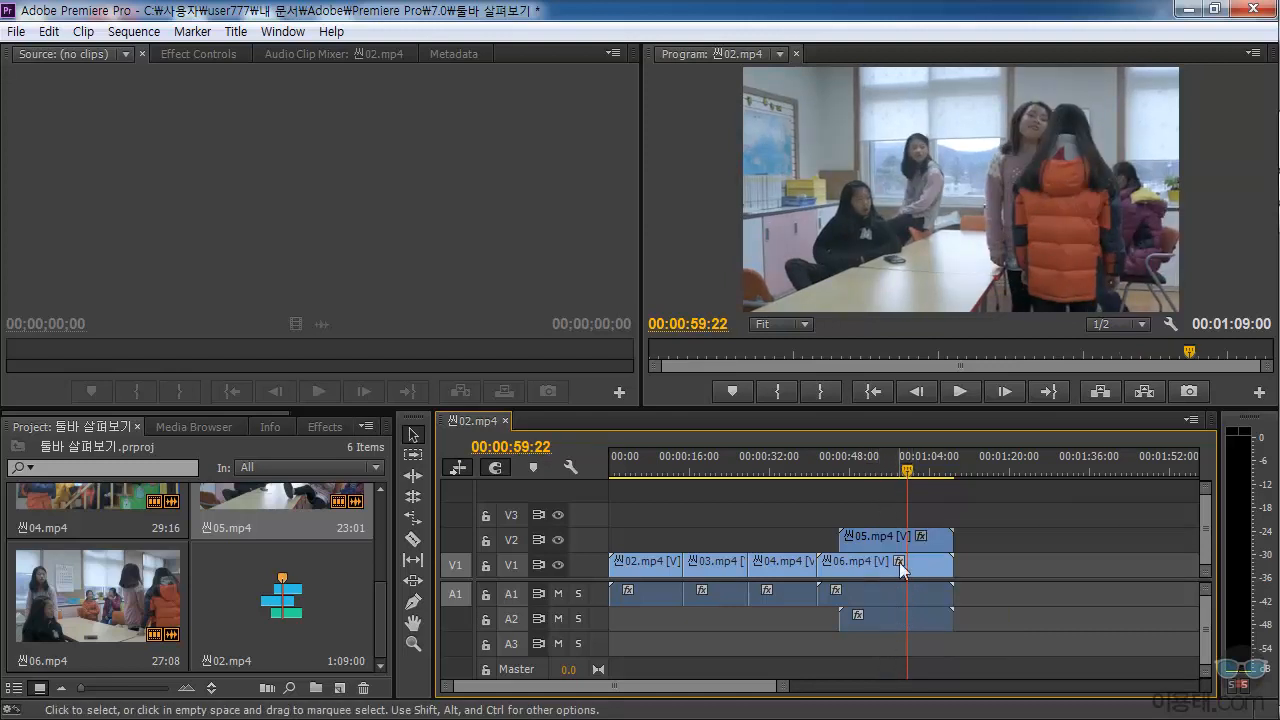
click(120, 34)
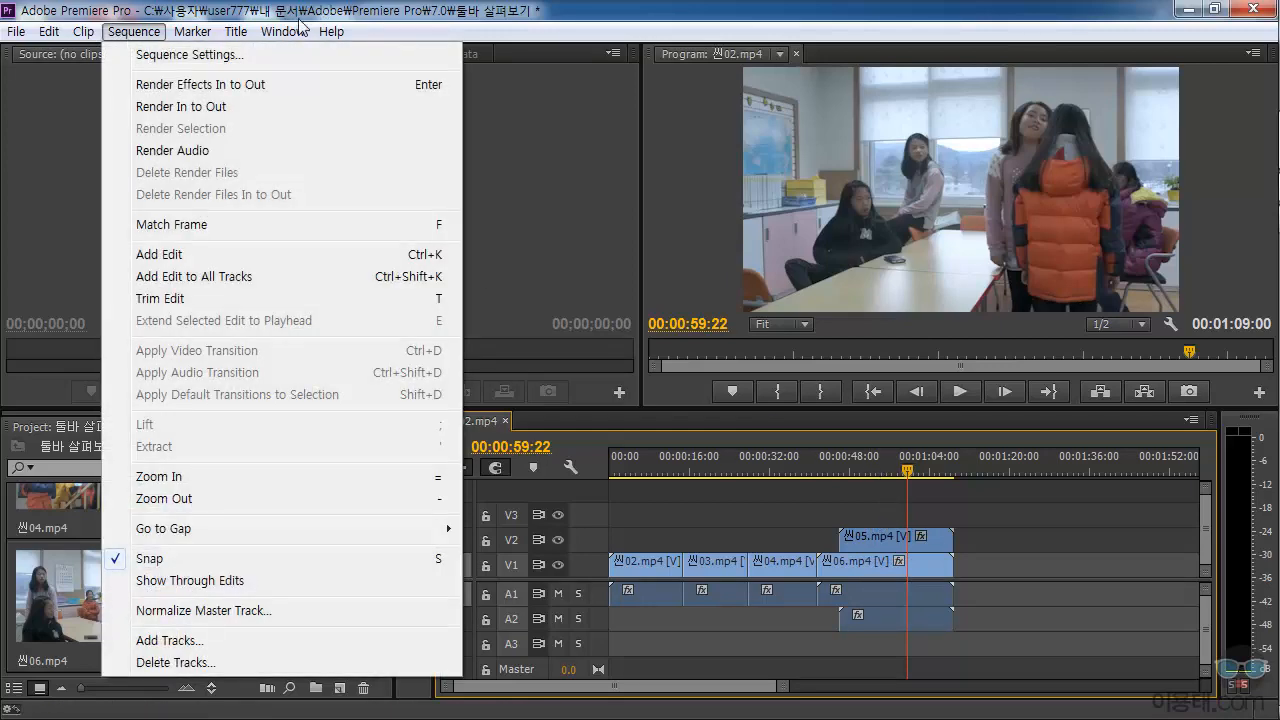
mouse_move(296, 30)
click(640, 13)
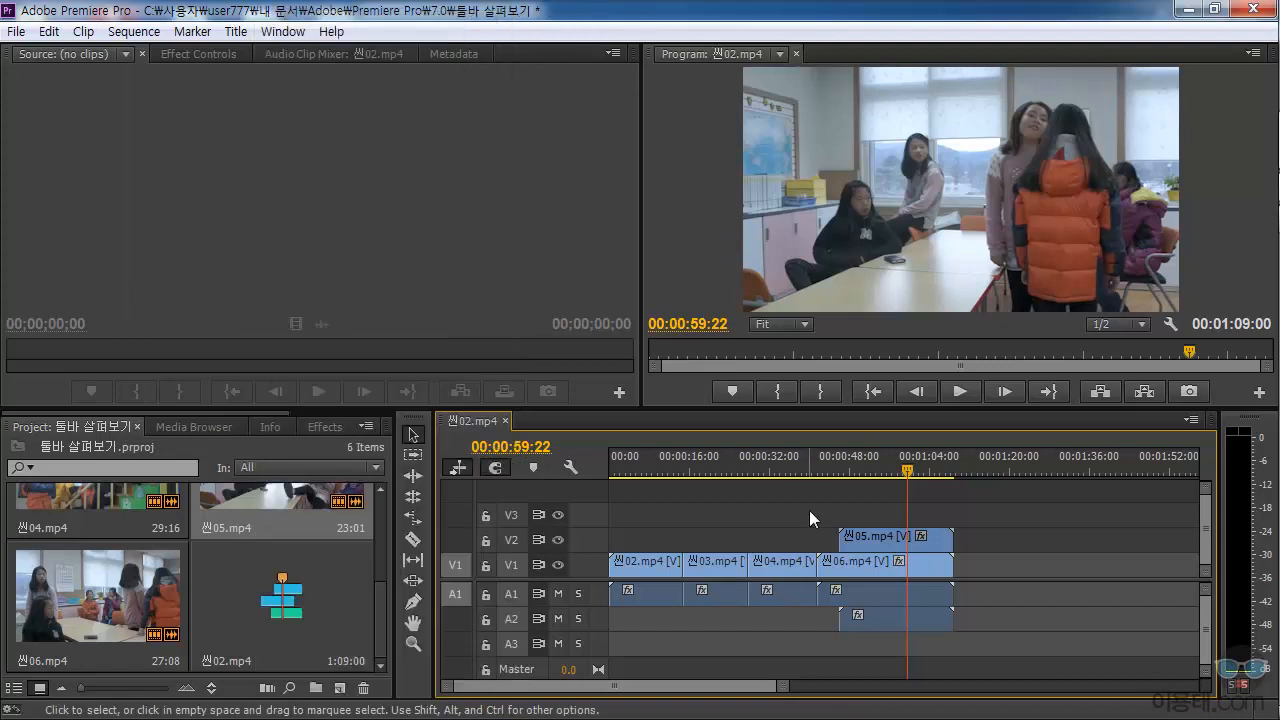
Slip the footage inside 씬03.mp4 by a few frames with the Slip tool, and try the same slip on 씬04.mp4.
click(413, 566)
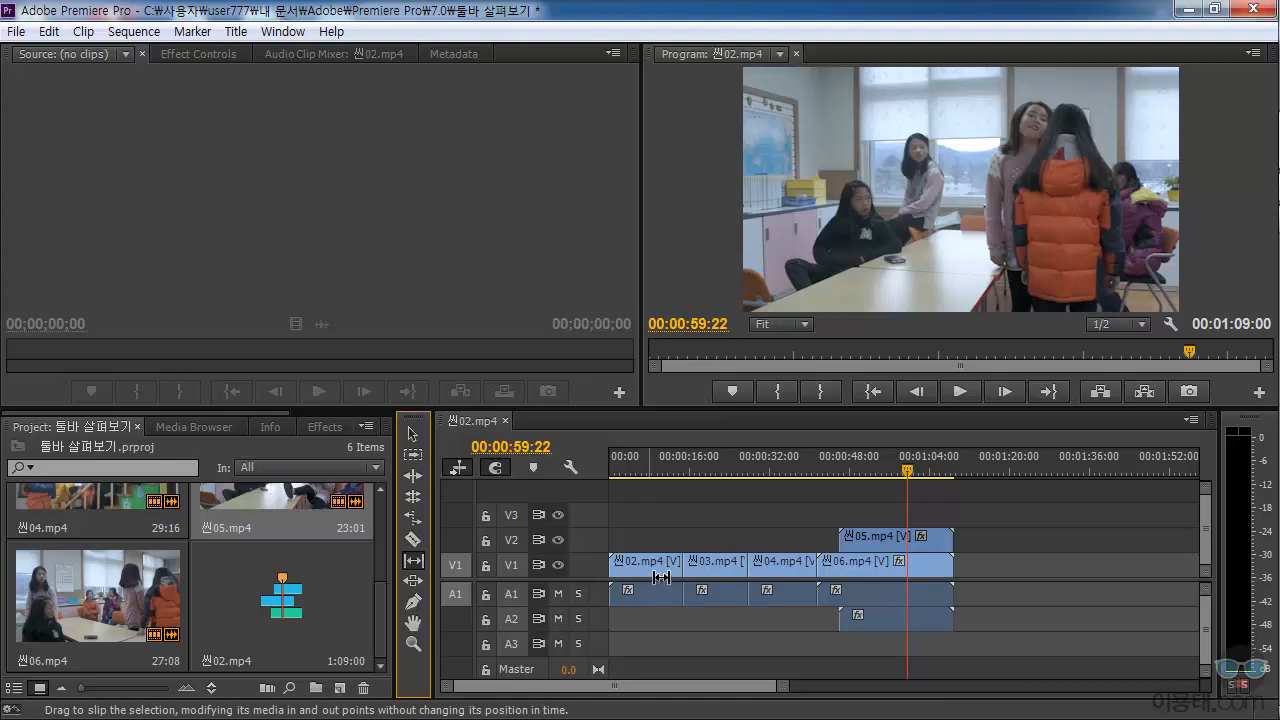
click(726, 575)
mouse_move(726, 575)
mouse_down()
mouse_move(741, 575)
mouse_move(715, 575)
mouse_move(727, 575)
mouse_up()
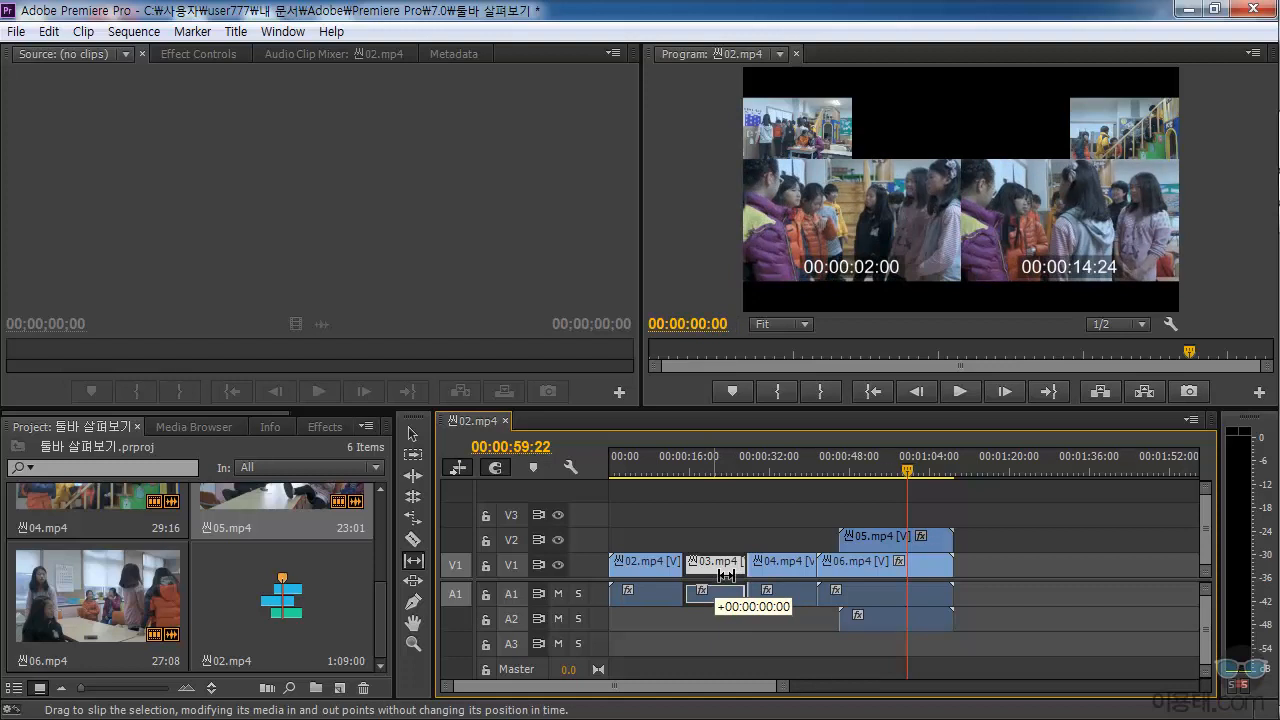
drag(727, 575, 723, 575)
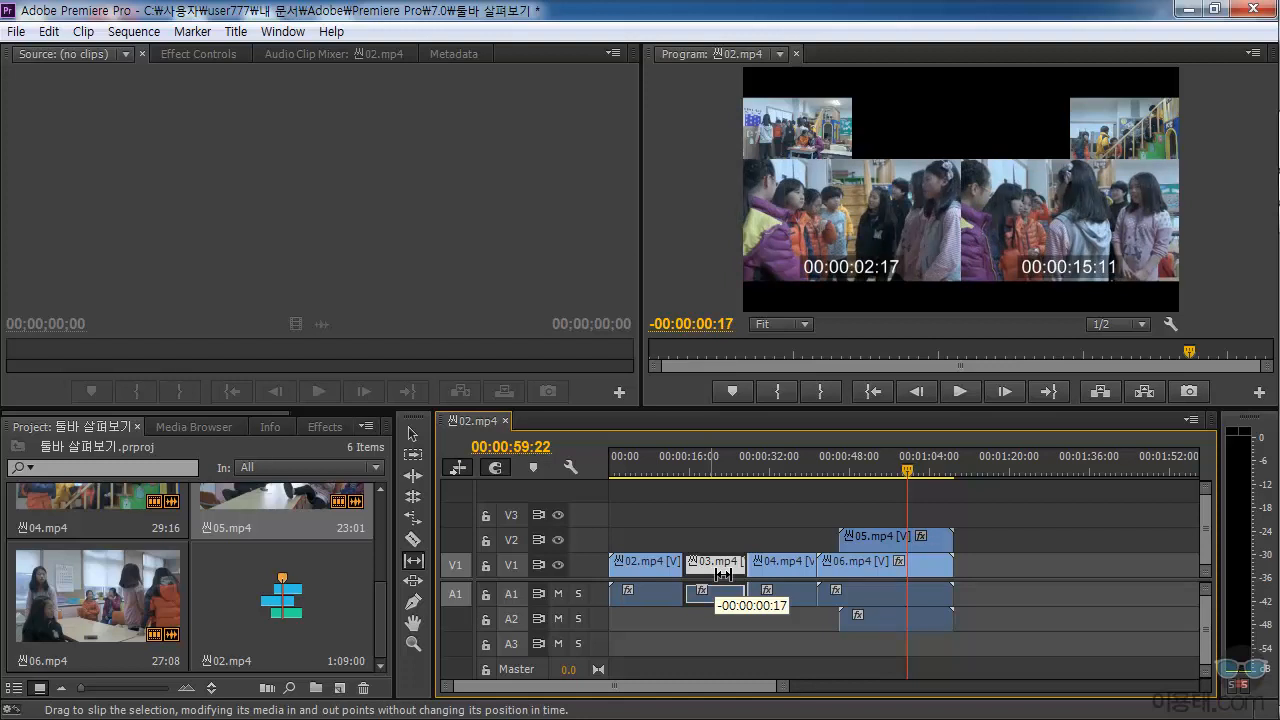
drag(723, 575, 722, 575)
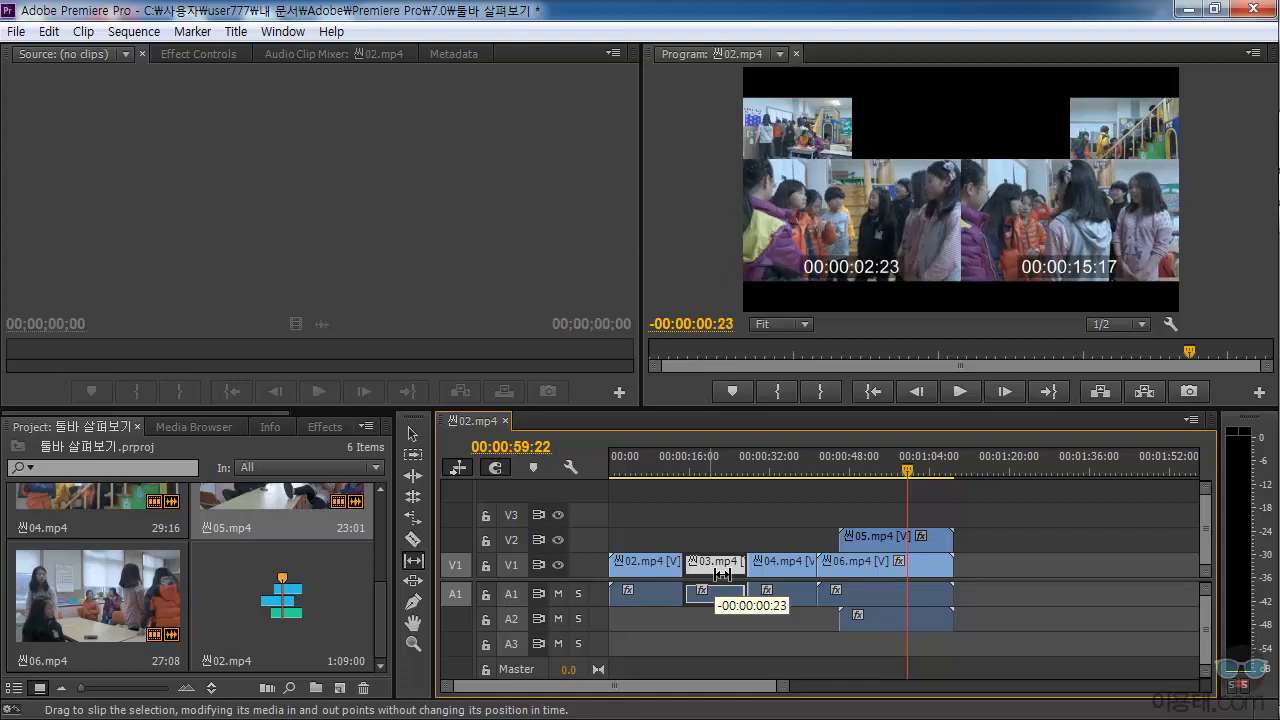
drag(722, 575, 727, 575)
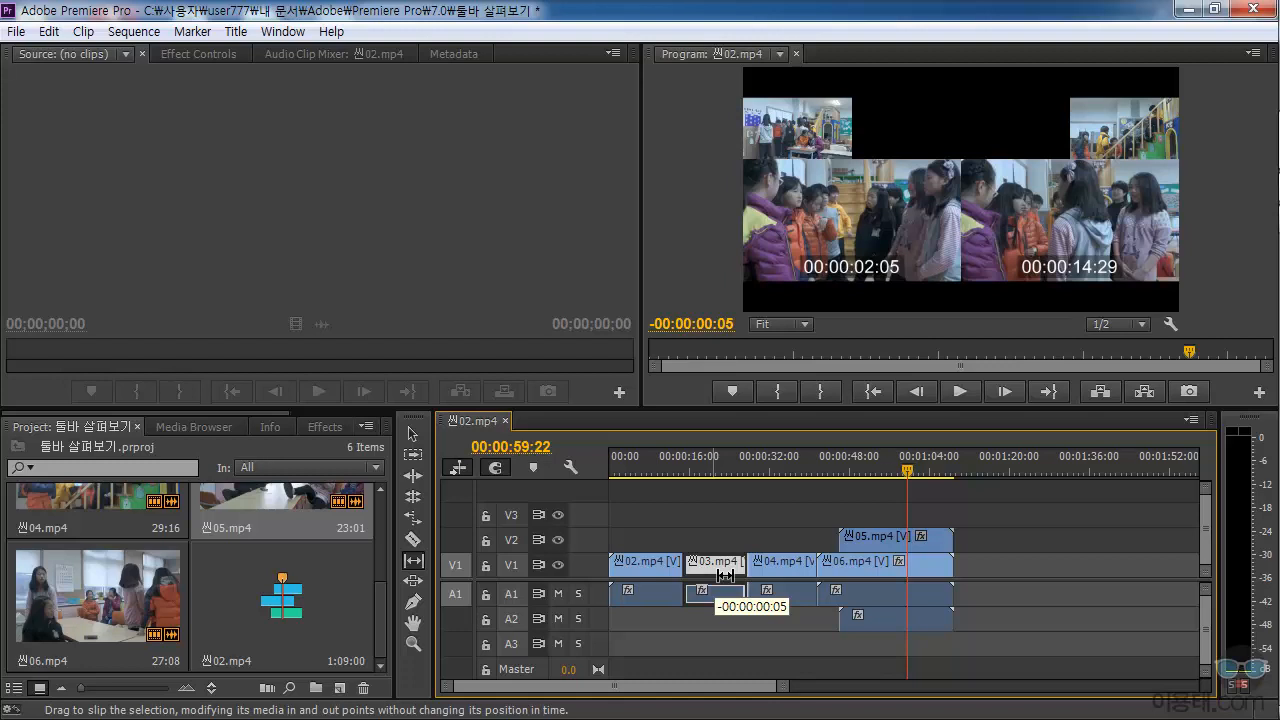
drag(727, 575, 726, 575)
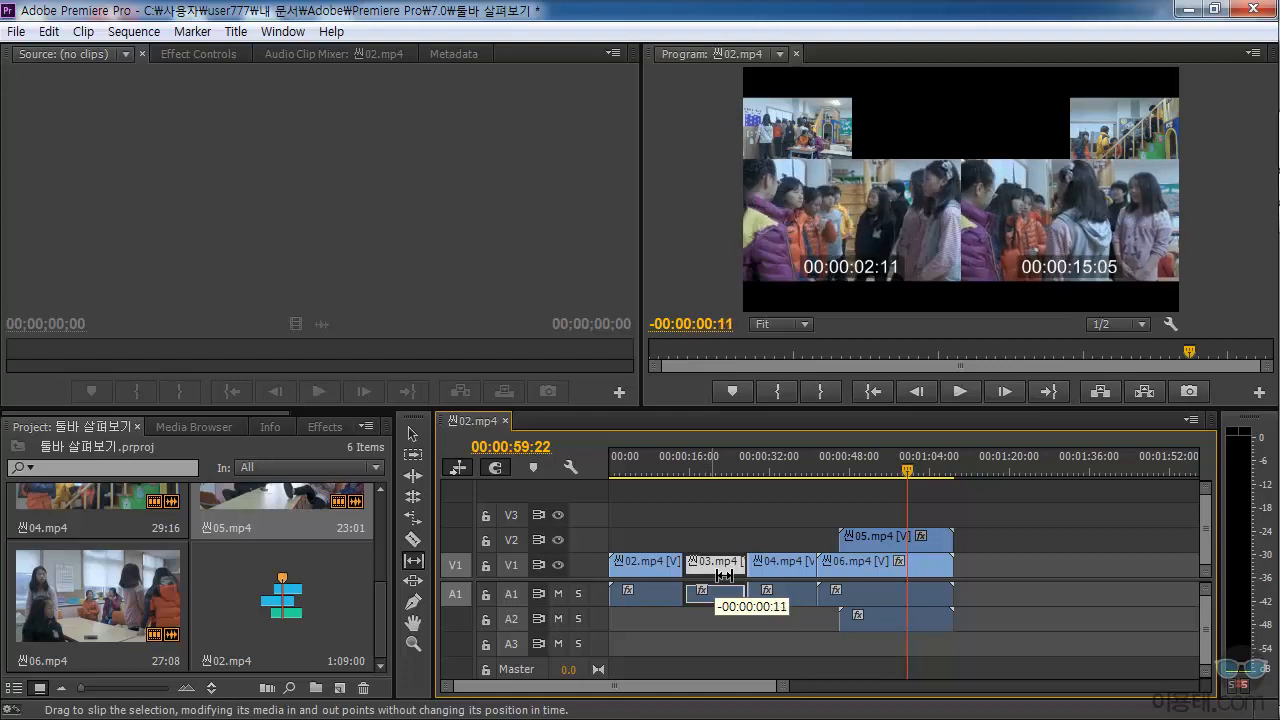
drag(725, 575, 727, 575)
drag(728, 576, 726, 575)
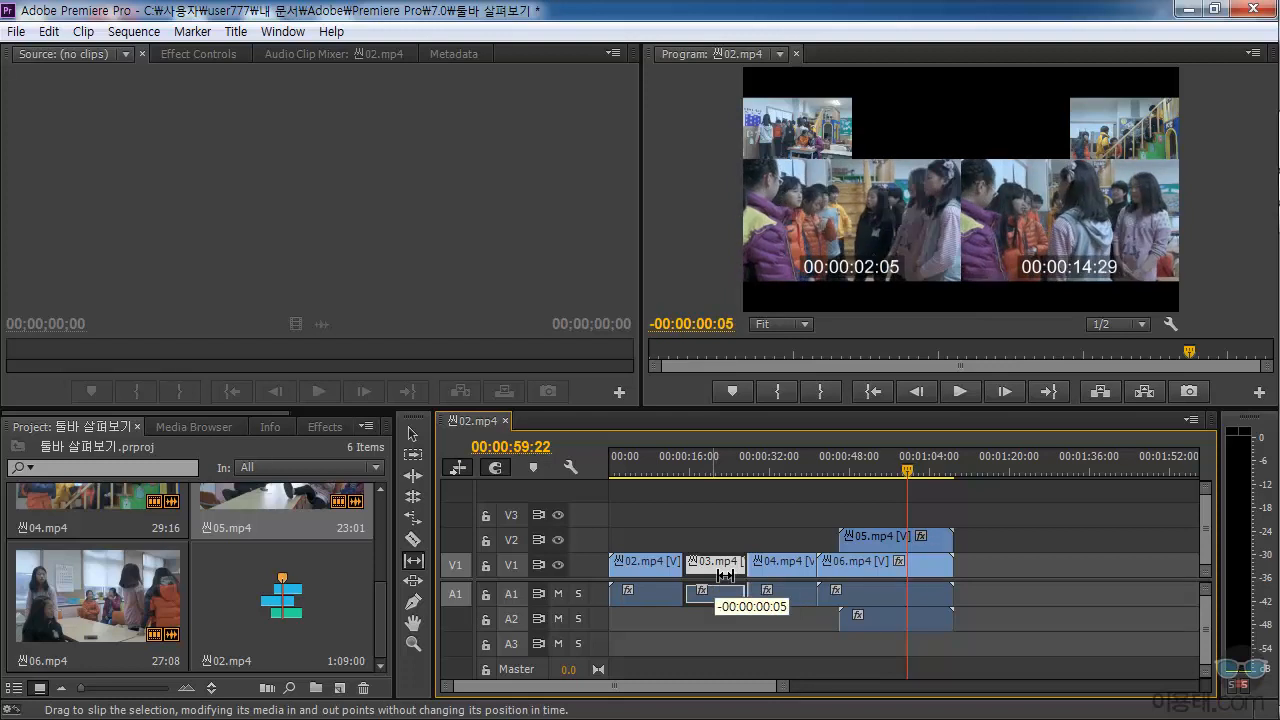
drag(726, 575, 726, 576)
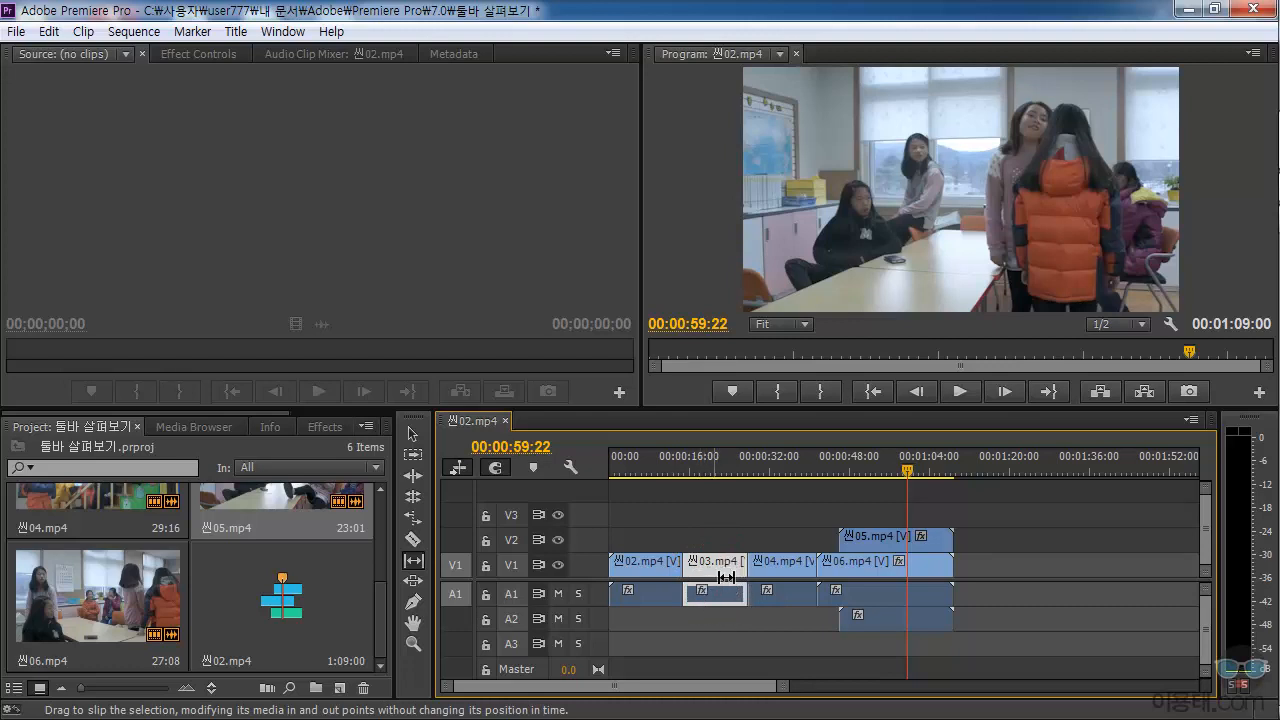
click(781, 571)
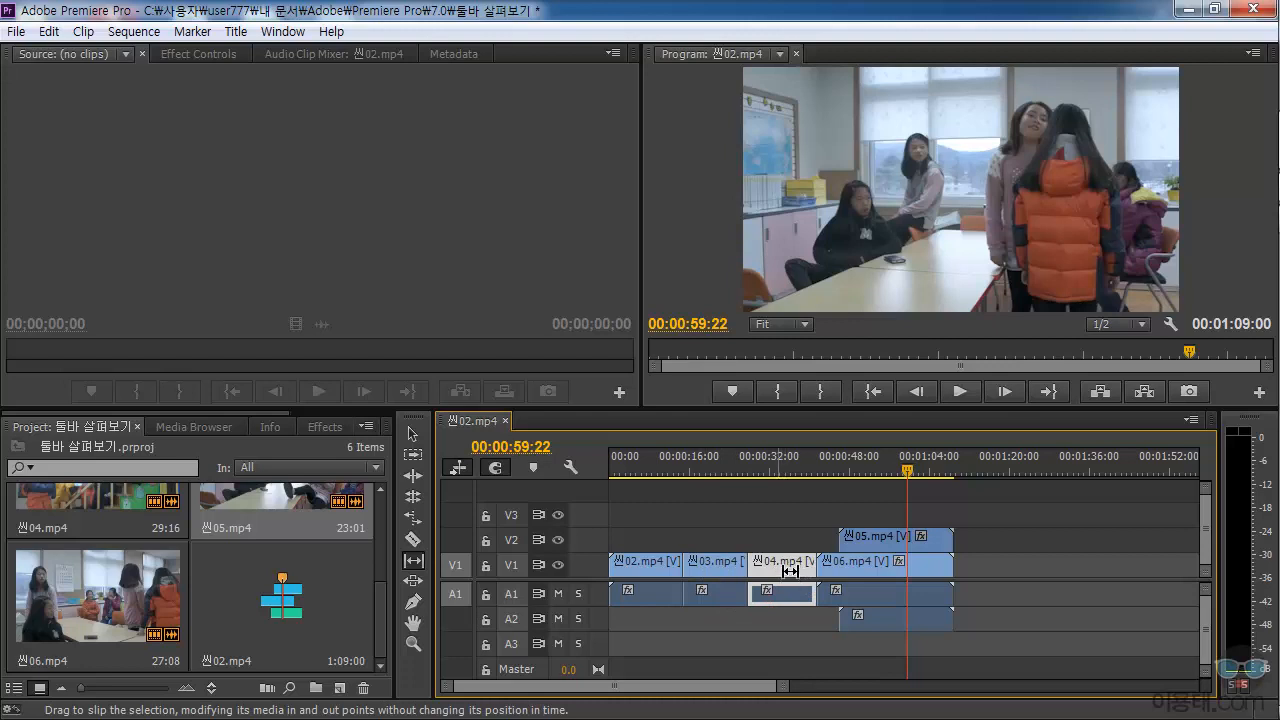
mouse_move(790, 571)
mouse_down()
mouse_move(772, 572)
mouse_move(801, 573)
mouse_move(786, 578)
mouse_up()
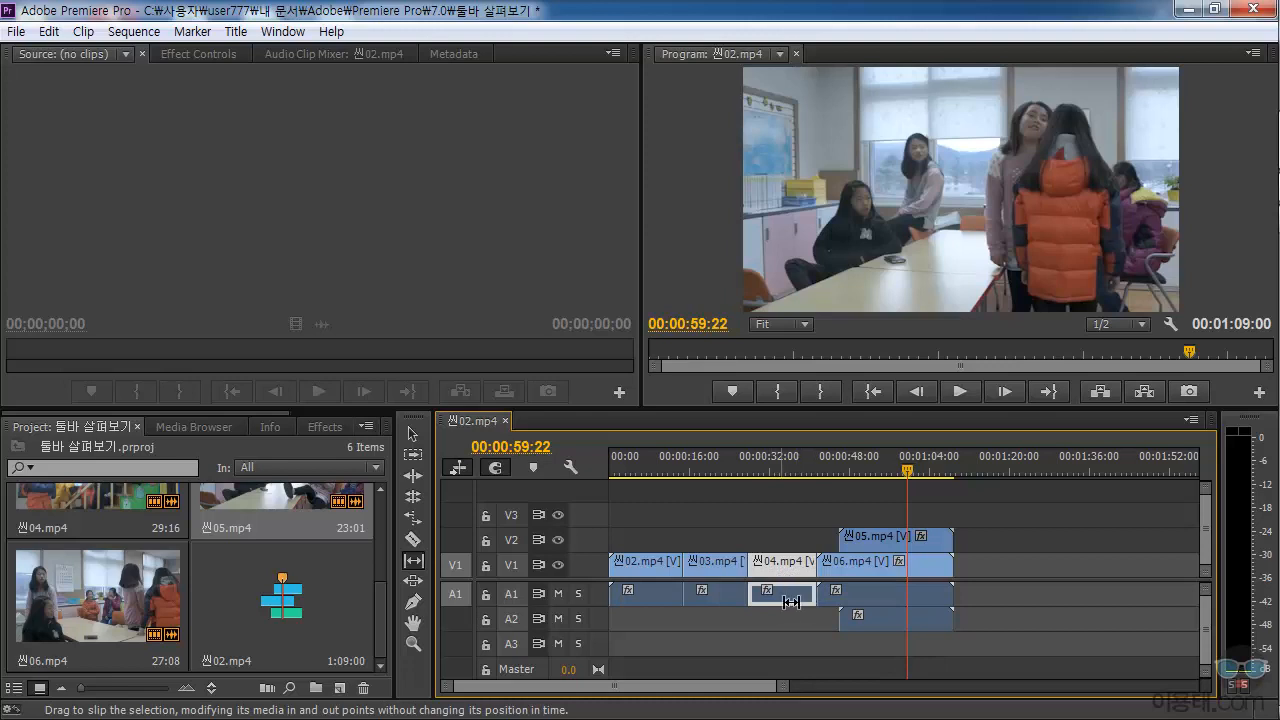
Slide 씬03.mp4 about 2 seconds earlier on V1 with the Slide tool, trimming the adjacent 씬02.mp4 and 씬04.mp4.
click(414, 585)
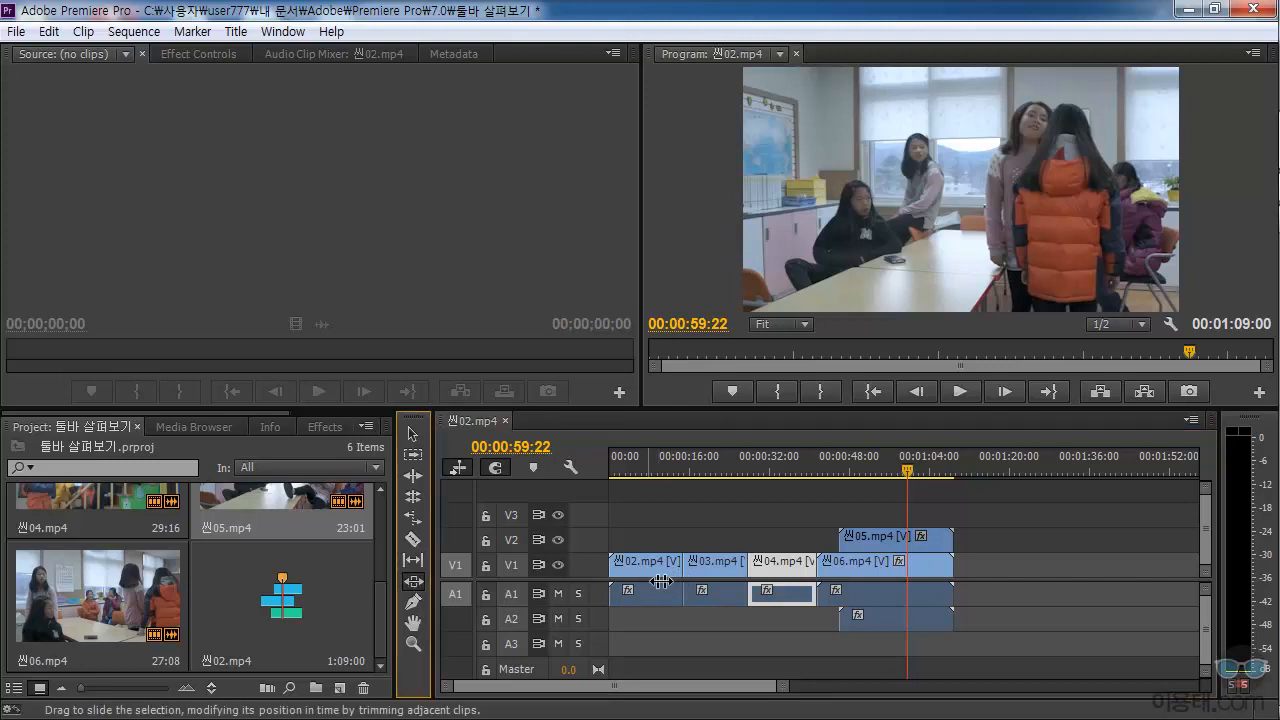
click(727, 581)
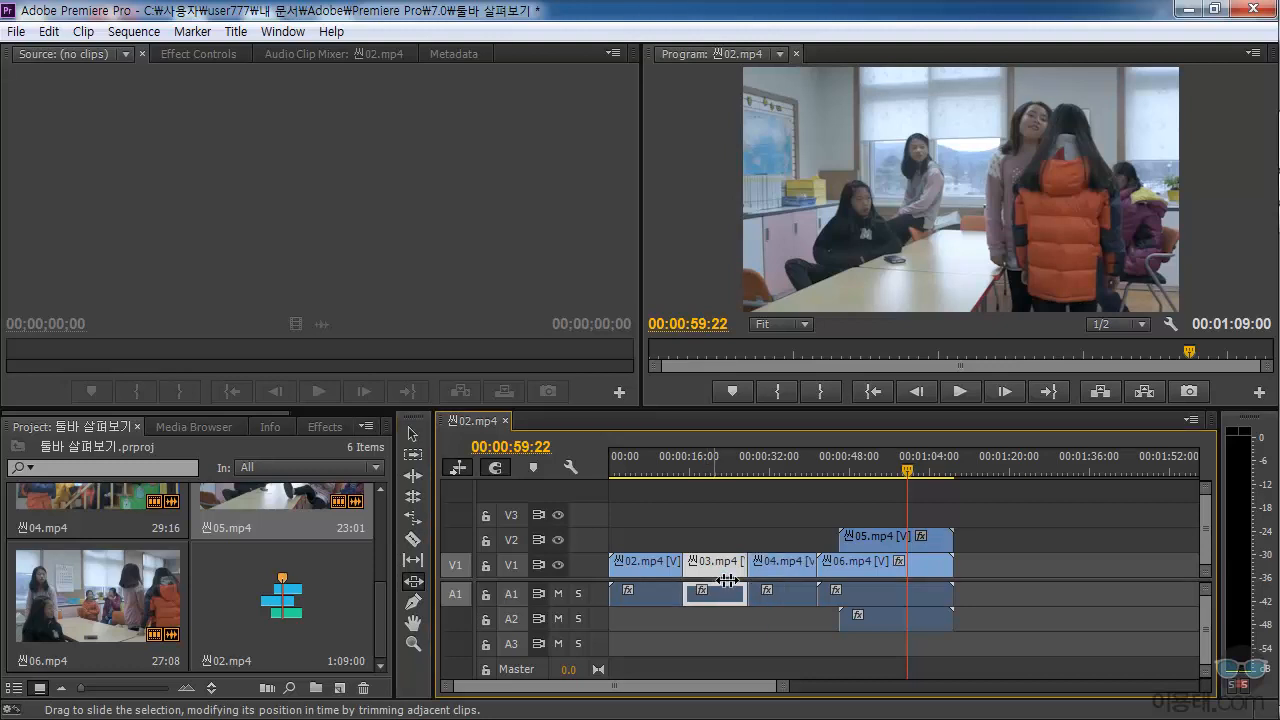
mouse_move(727, 581)
mouse_down()
mouse_move(716, 583)
mouse_move(740, 583)
mouse_move(708, 583)
mouse_move(744, 583)
mouse_move(698, 579)
mouse_move(752, 579)
mouse_move(711, 580)
mouse_up()
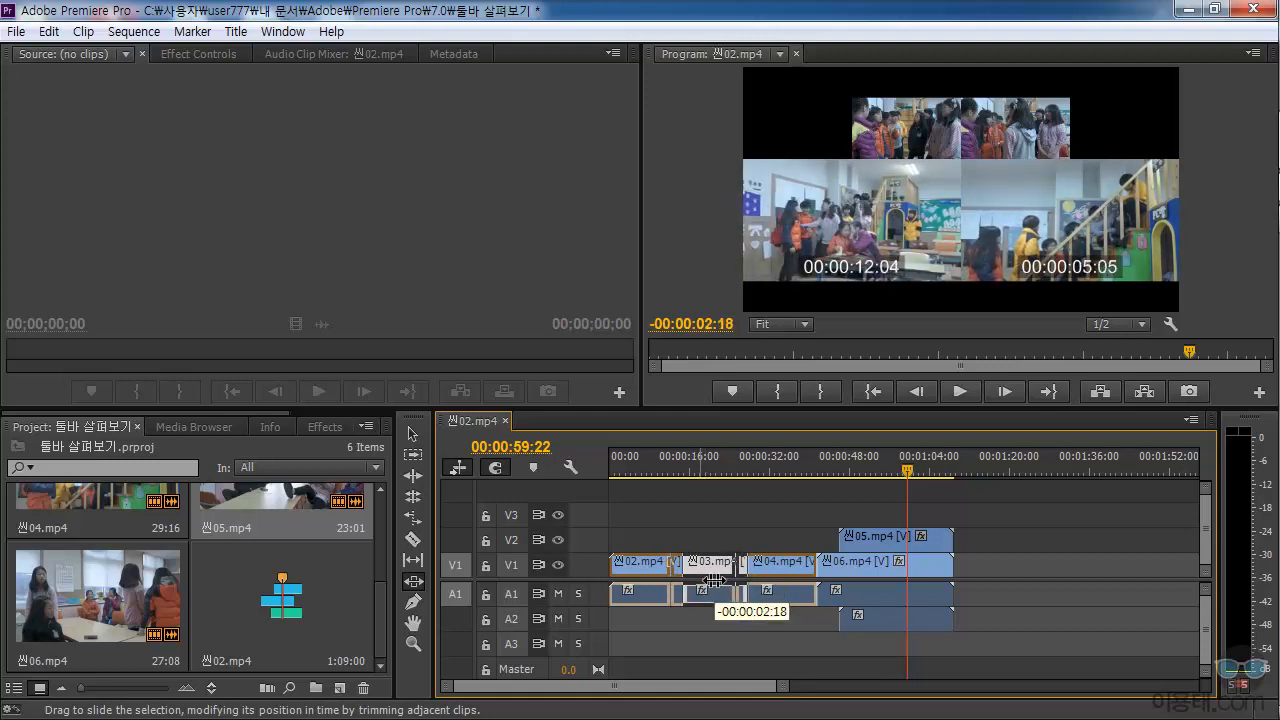
drag(718, 580, 748, 583)
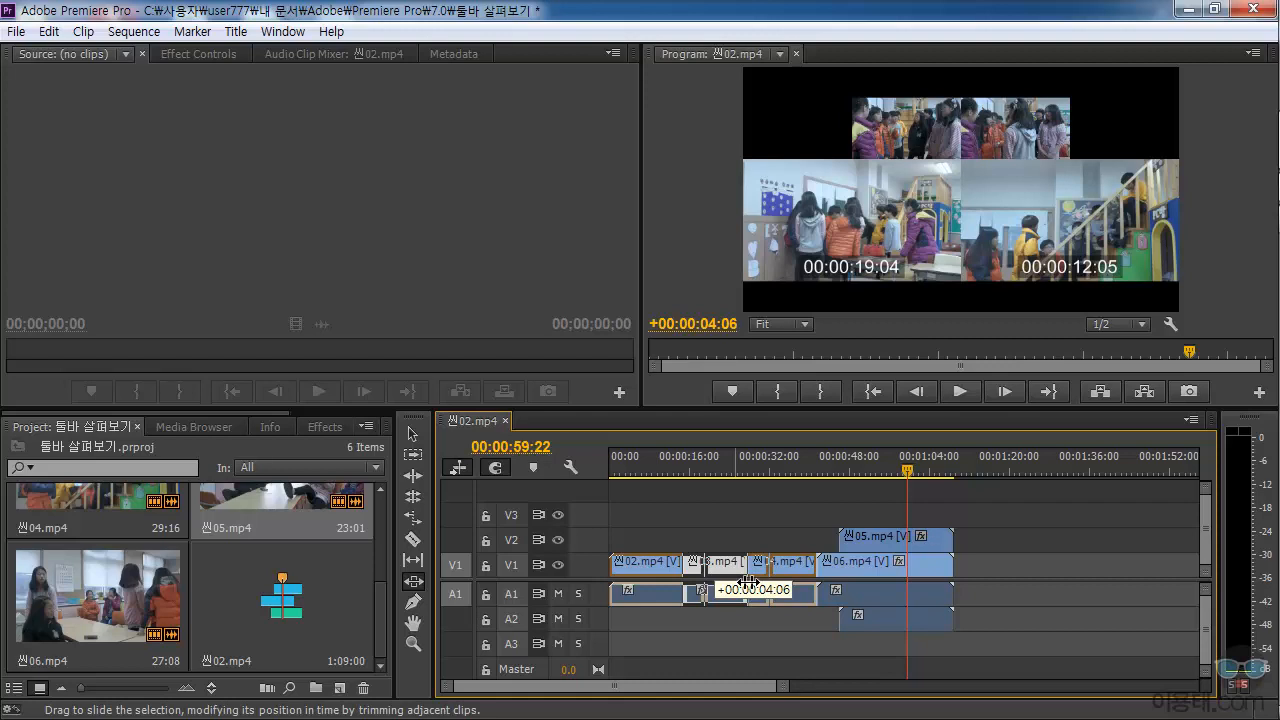
drag(748, 582, 749, 582)
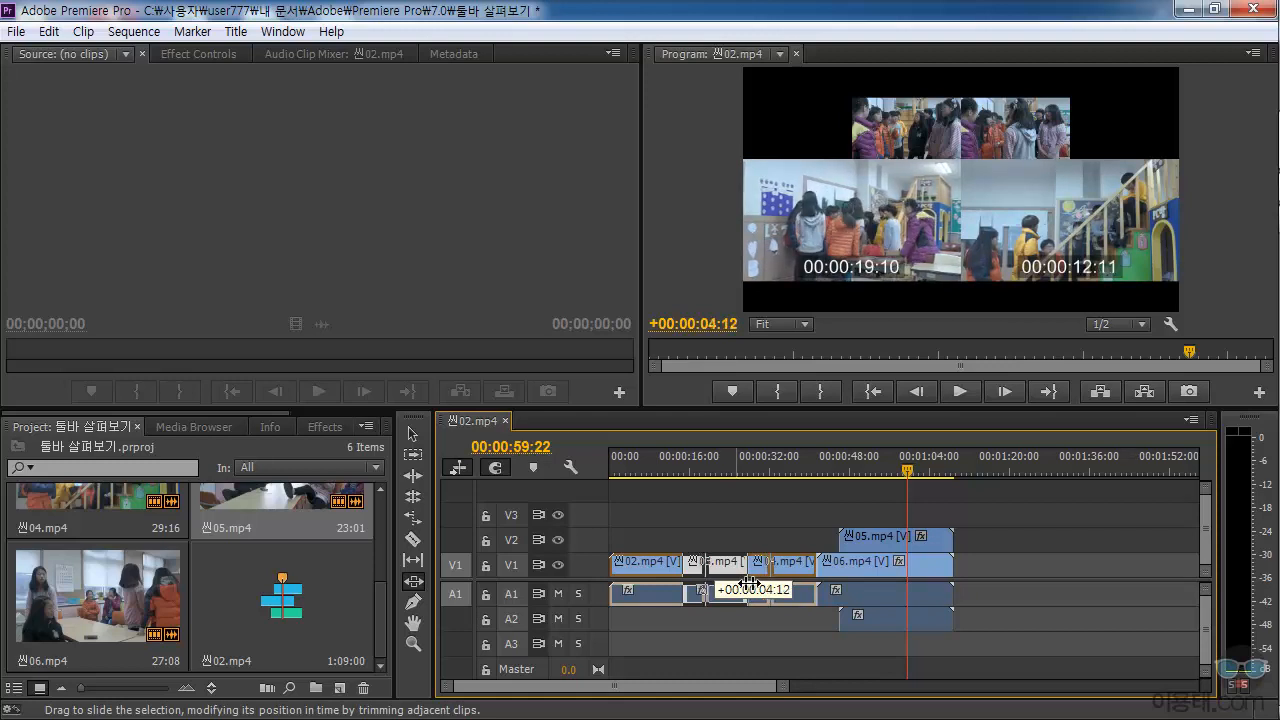
drag(749, 582, 712, 583)
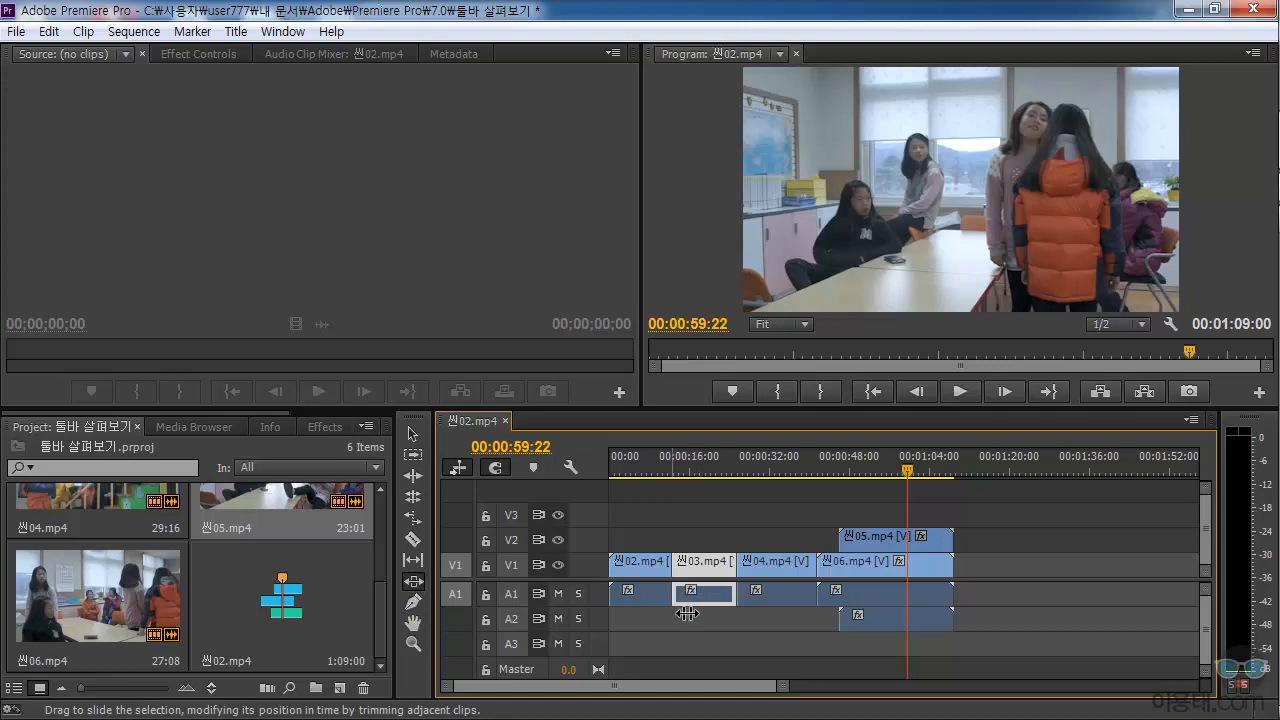
Zoom into the timeline and pan along its clips with the Hand tool.
click(413, 602)
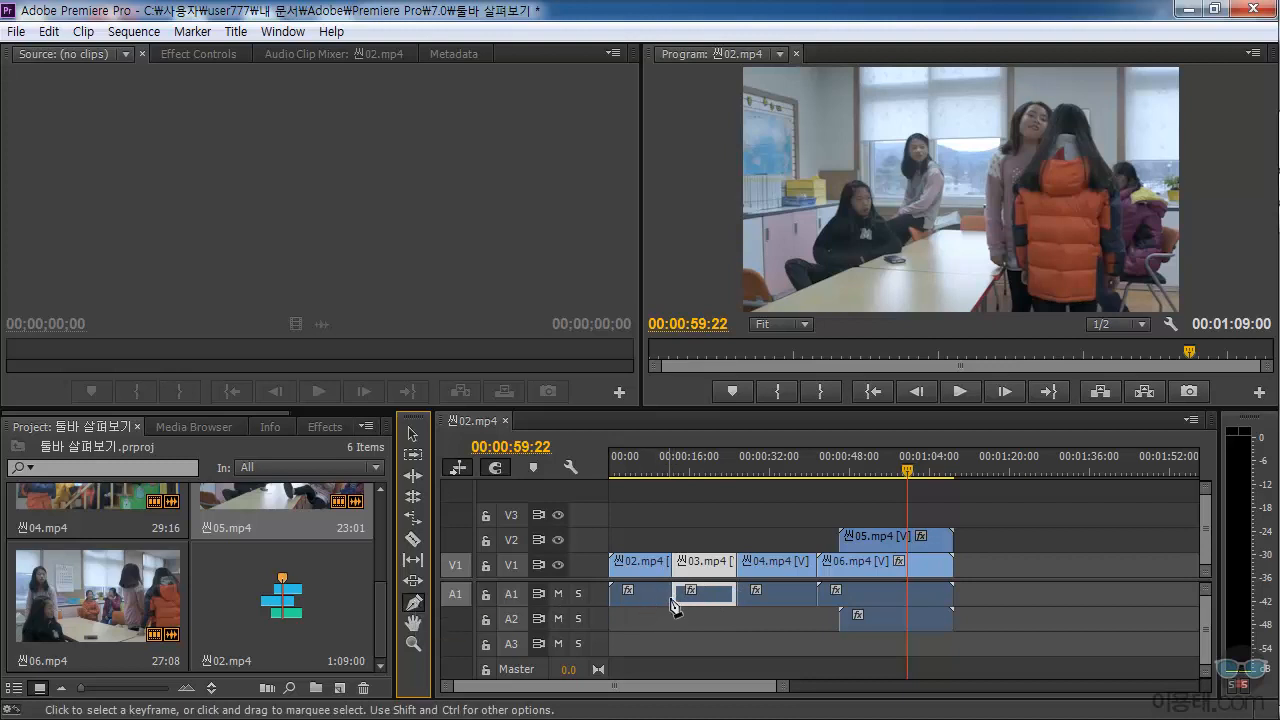
click(413, 624)
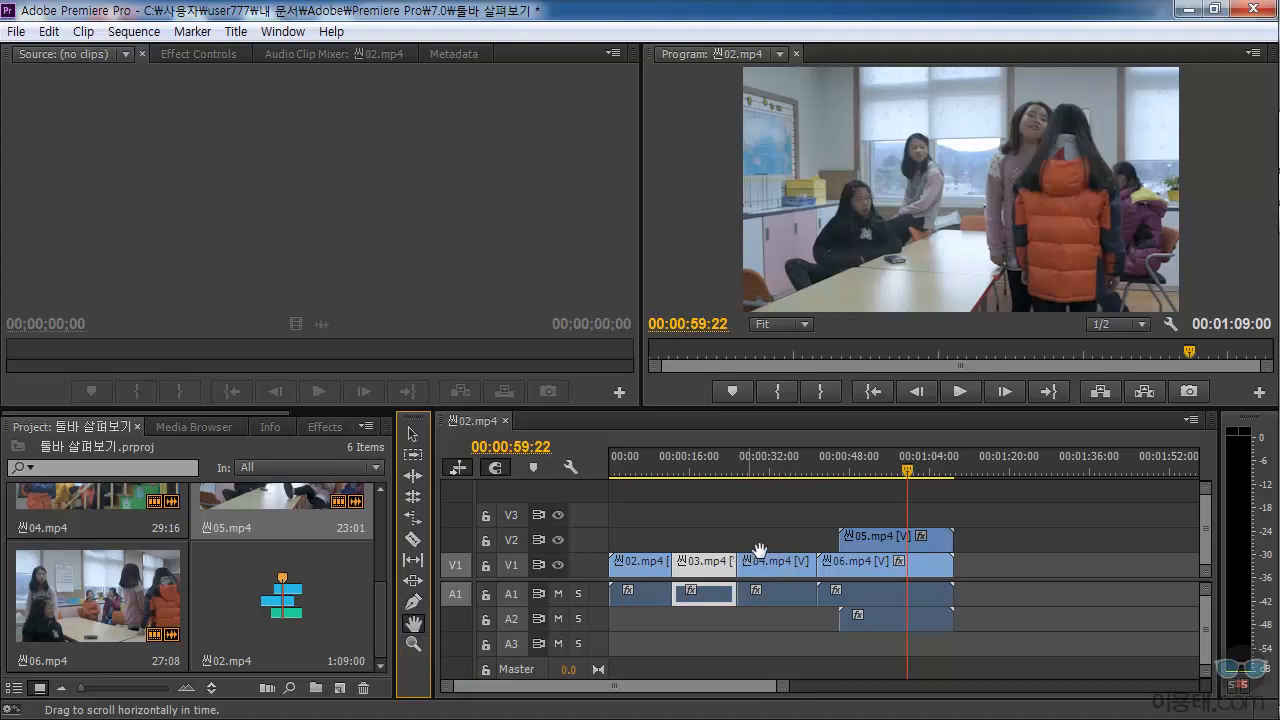
drag(758, 547, 548, 567)
drag(685, 570, 897, 595)
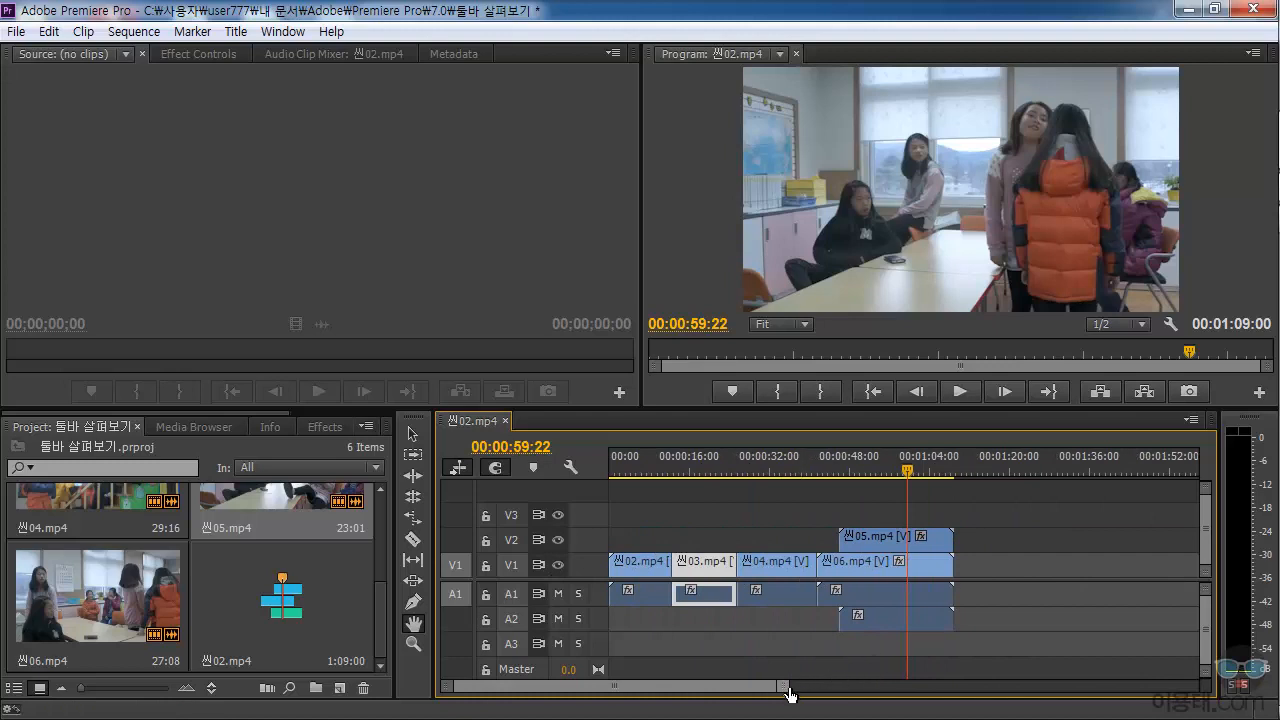
drag(786, 686, 692, 696)
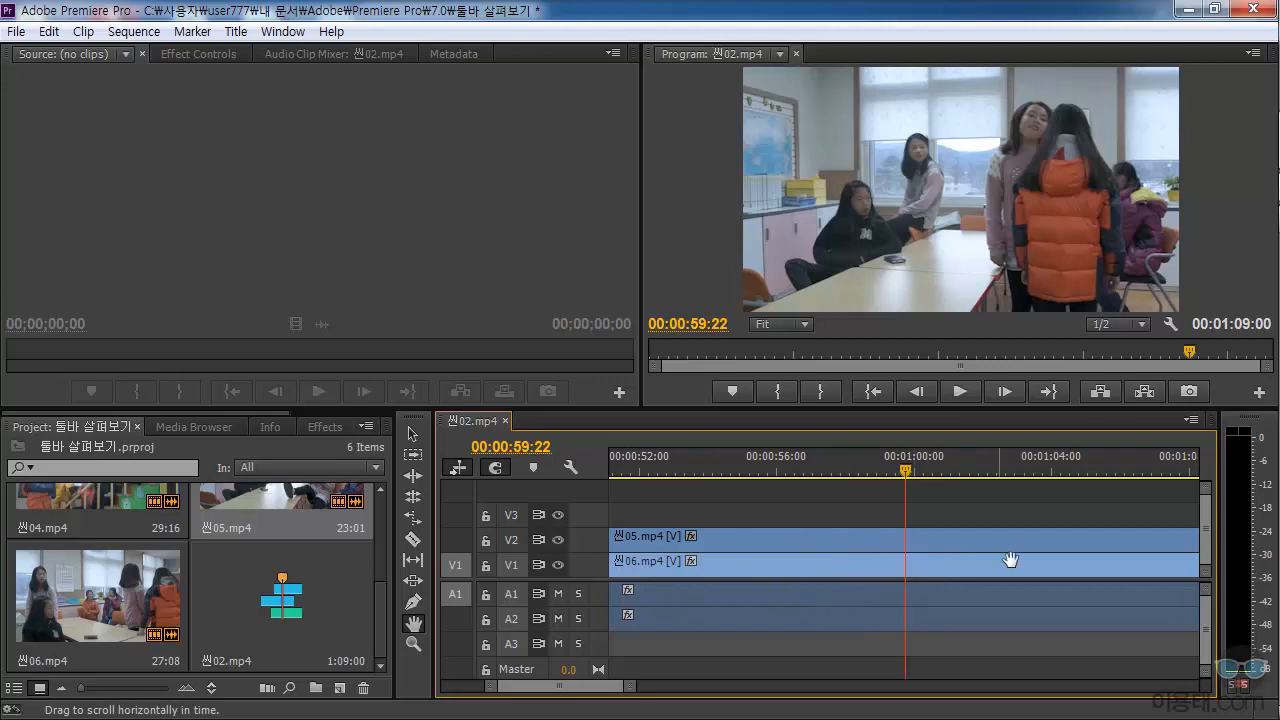
drag(1006, 560, 860, 566)
scroll(794, 567, up, 10)
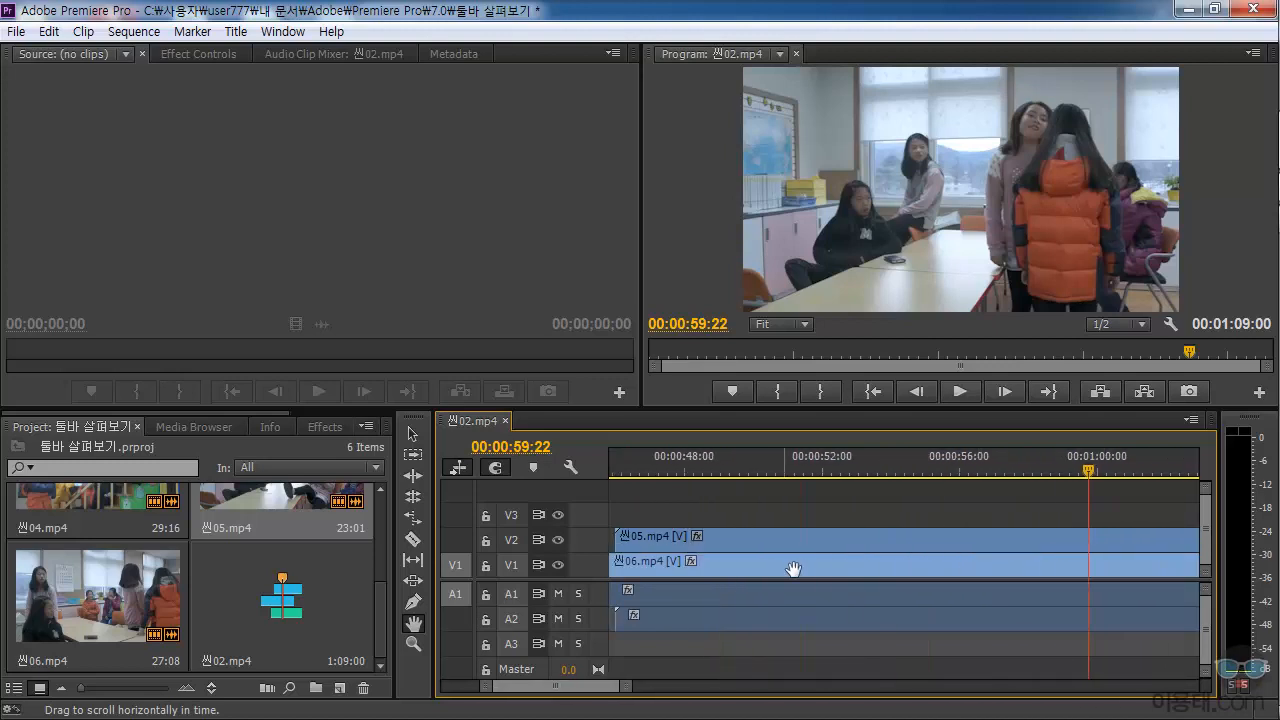
scroll(855, 579, down, 4)
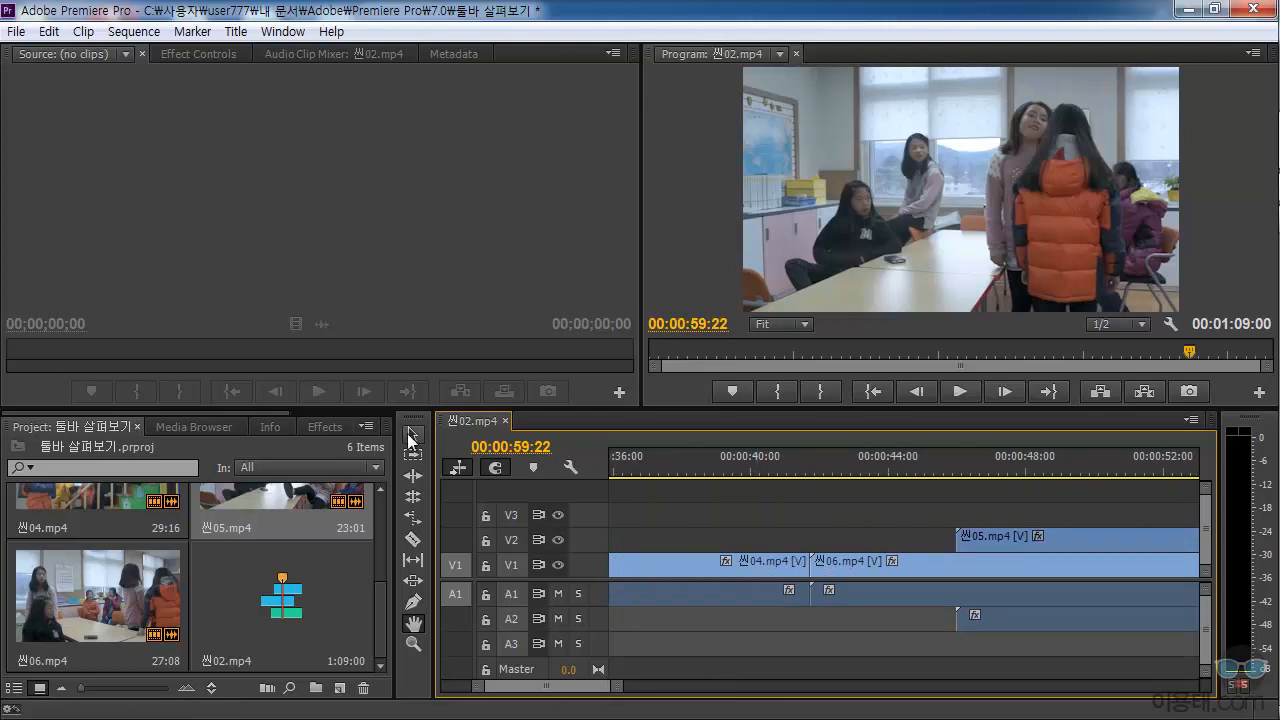
Play the sequence briefly from 00:00:59:22 and scrub the playhead back to 00:00:56:26.
key(space)
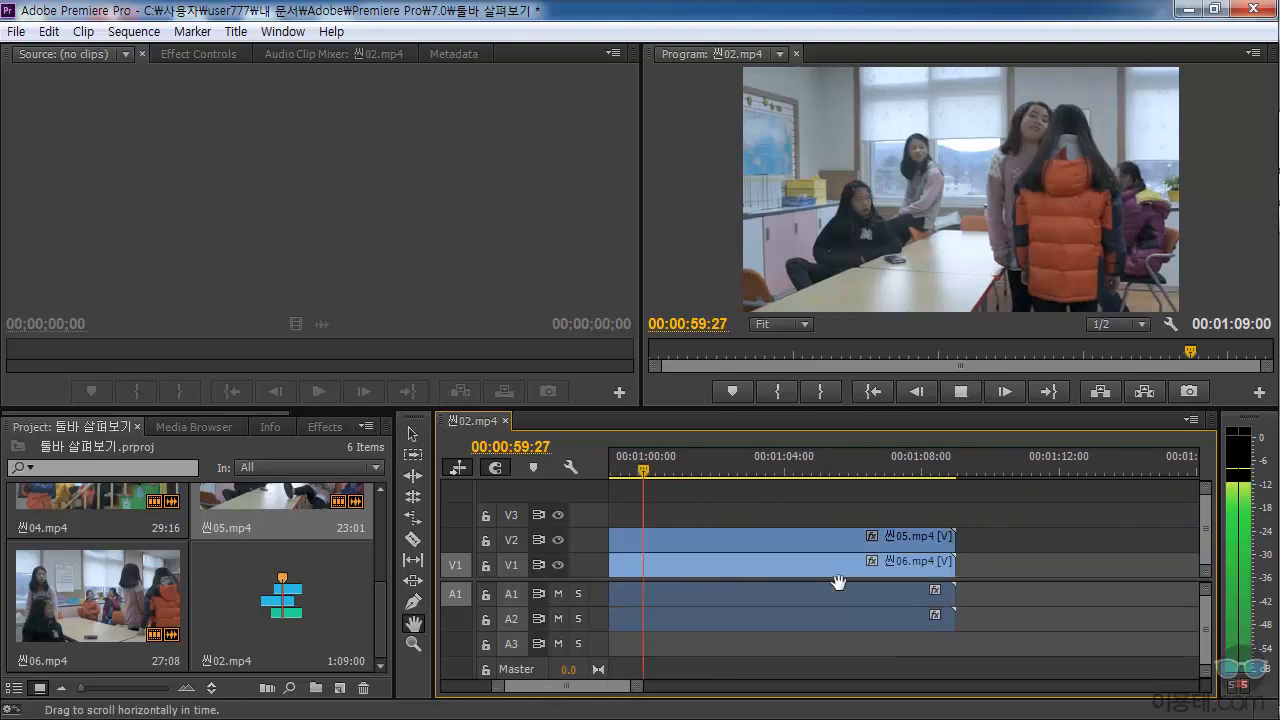
click(961, 391)
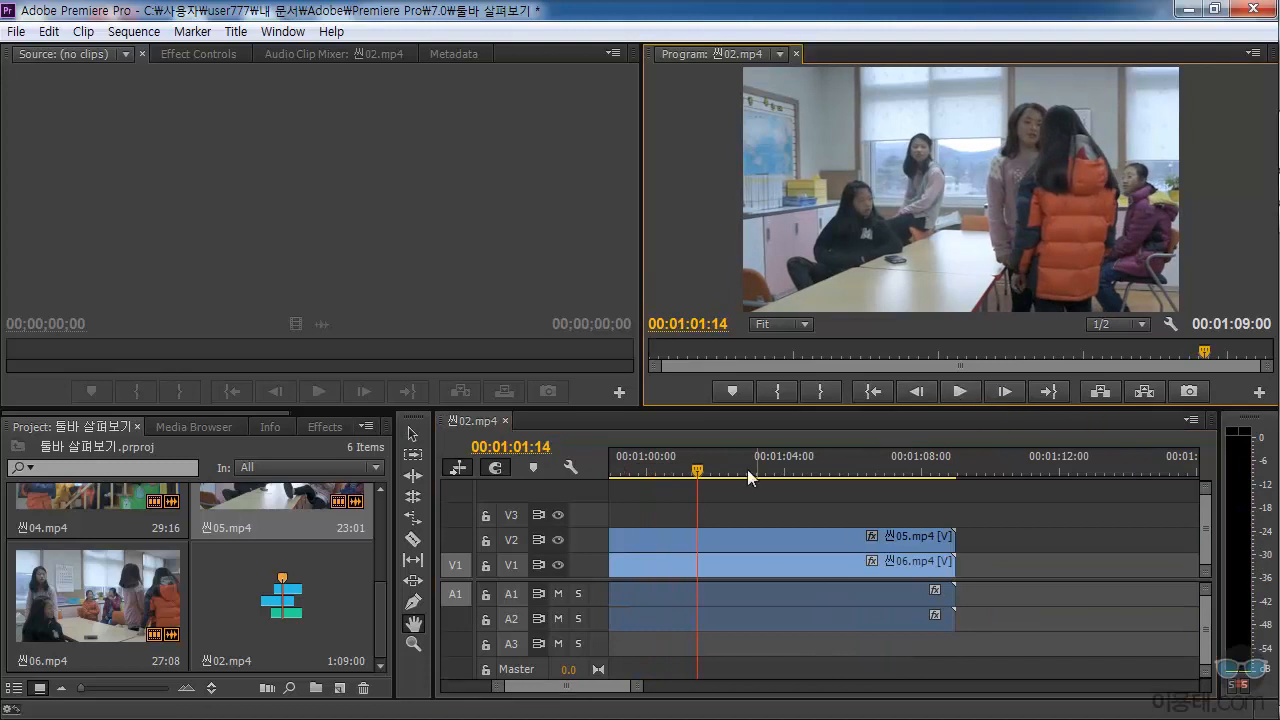
drag(697, 472, 600, 480)
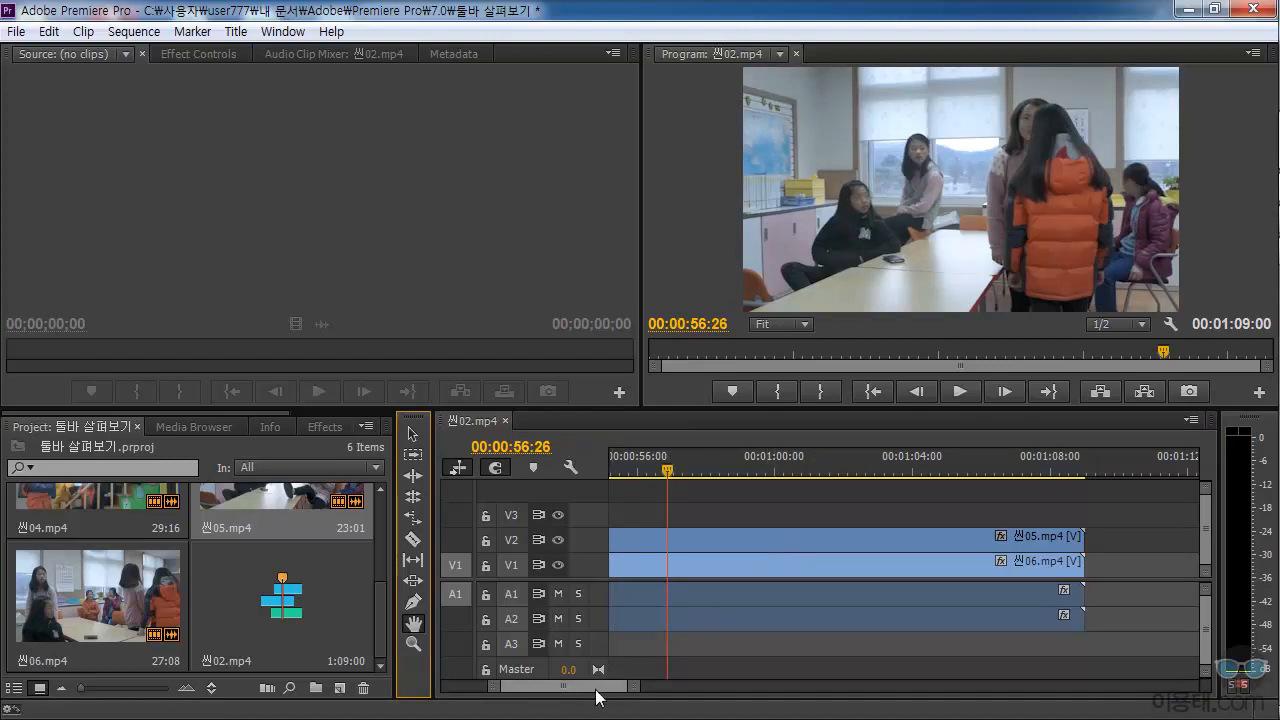
Magnify the start of the timeline with the Zoom tool, zoom out to show every clip, and zoom back in one level.
drag(597, 693, 536, 688)
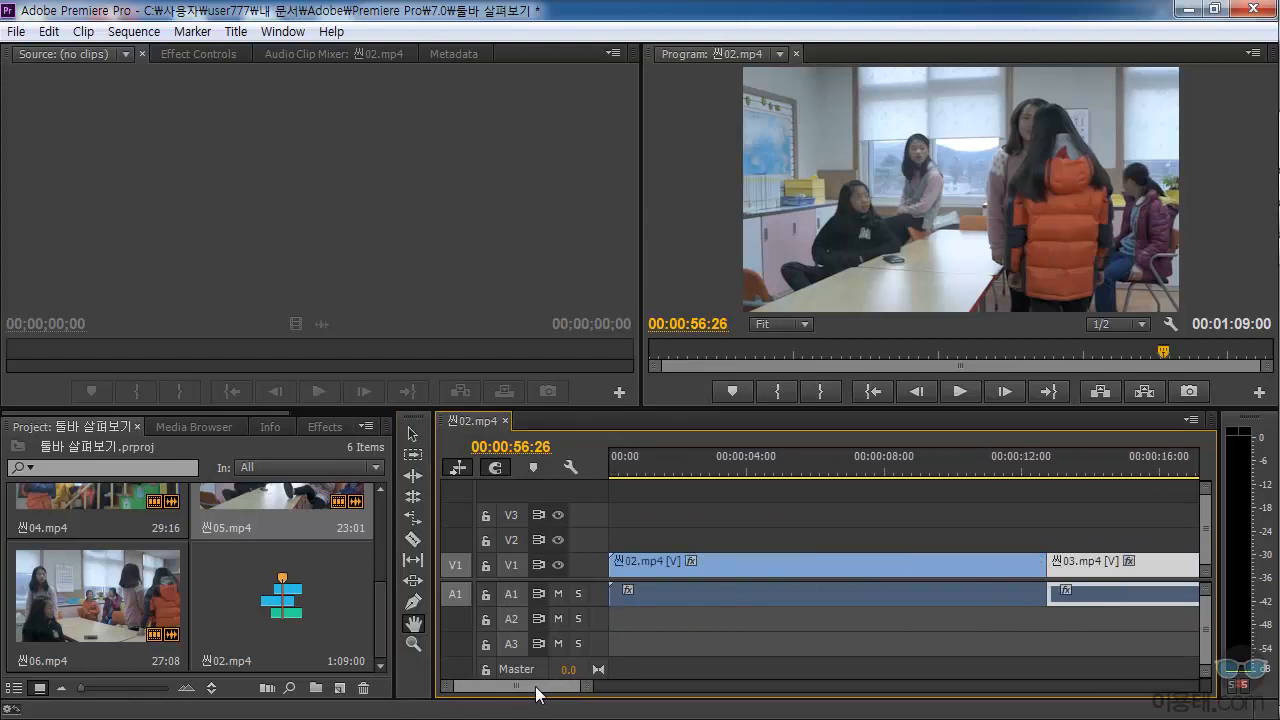
click(413, 645)
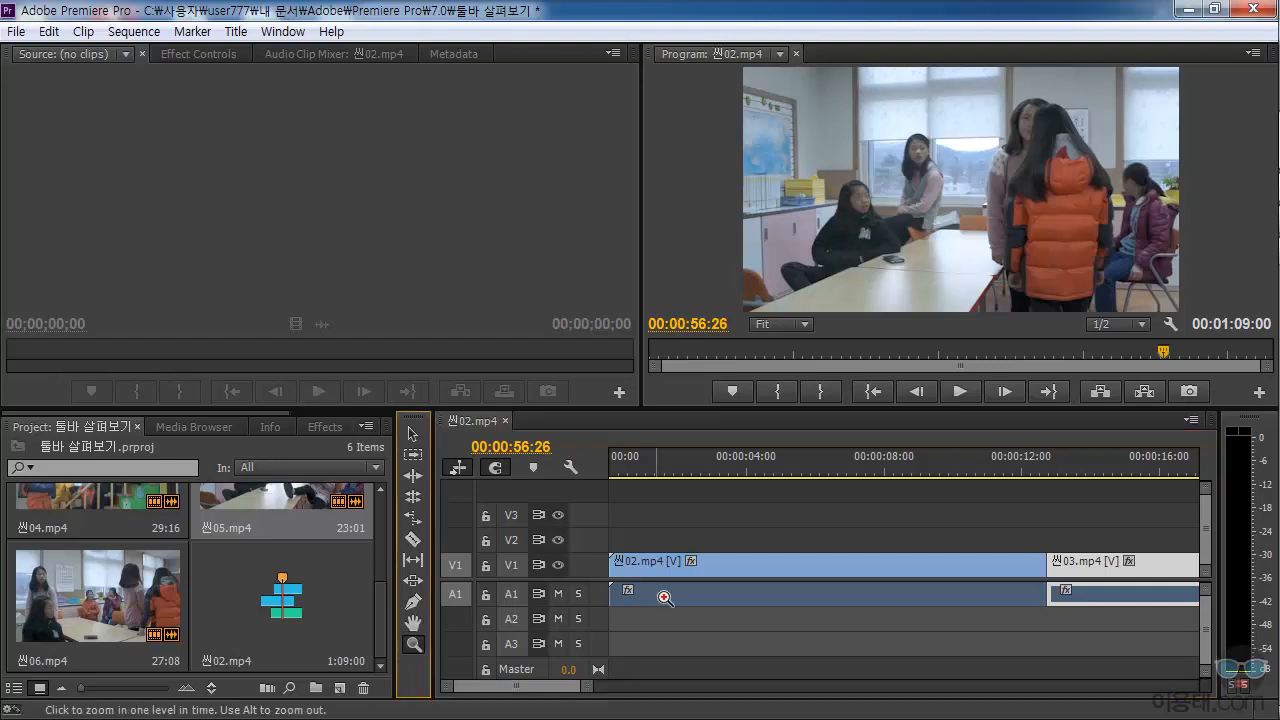
click(811, 545)
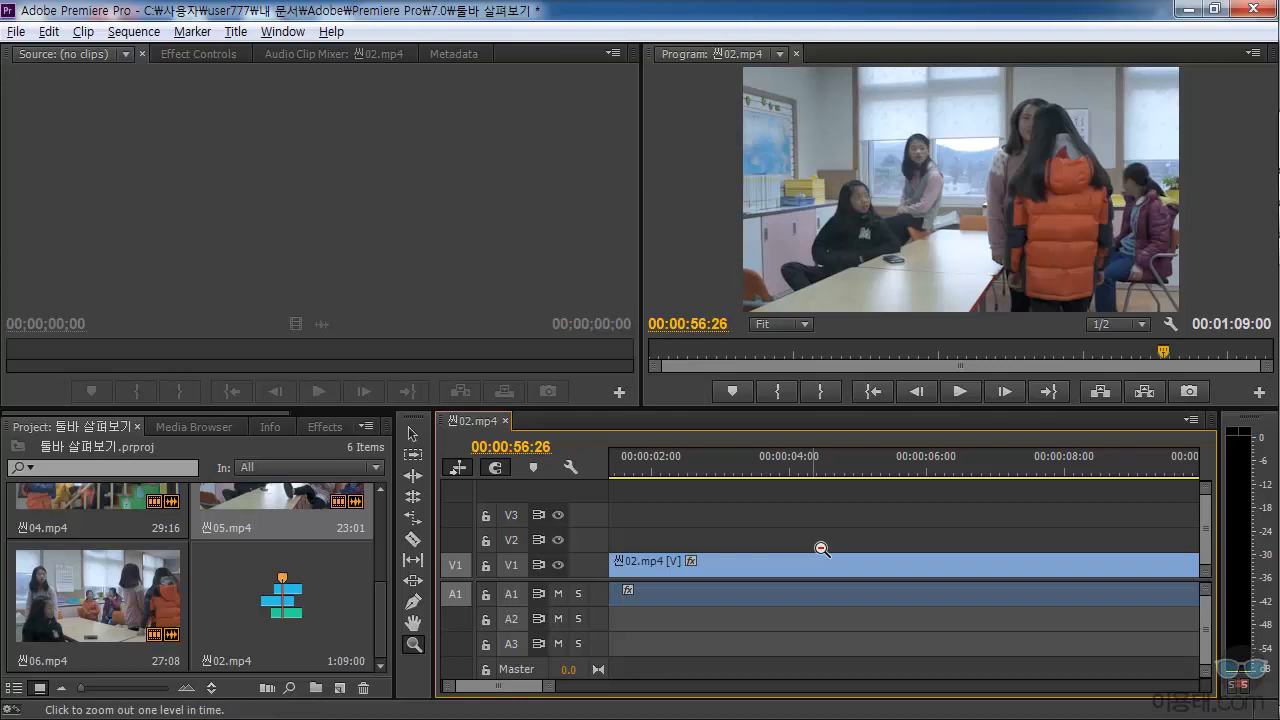
alt+click(829, 548)
alt+click(829, 548)
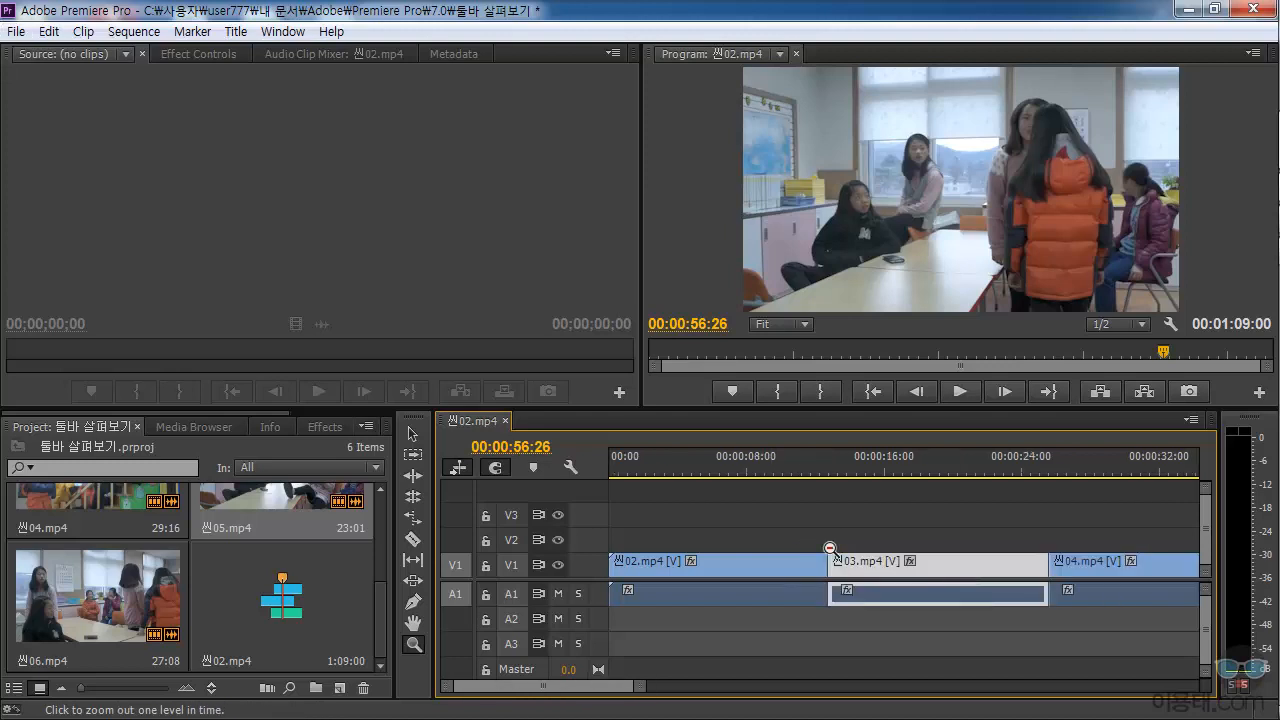
alt+click(816, 545)
alt+click(786, 543)
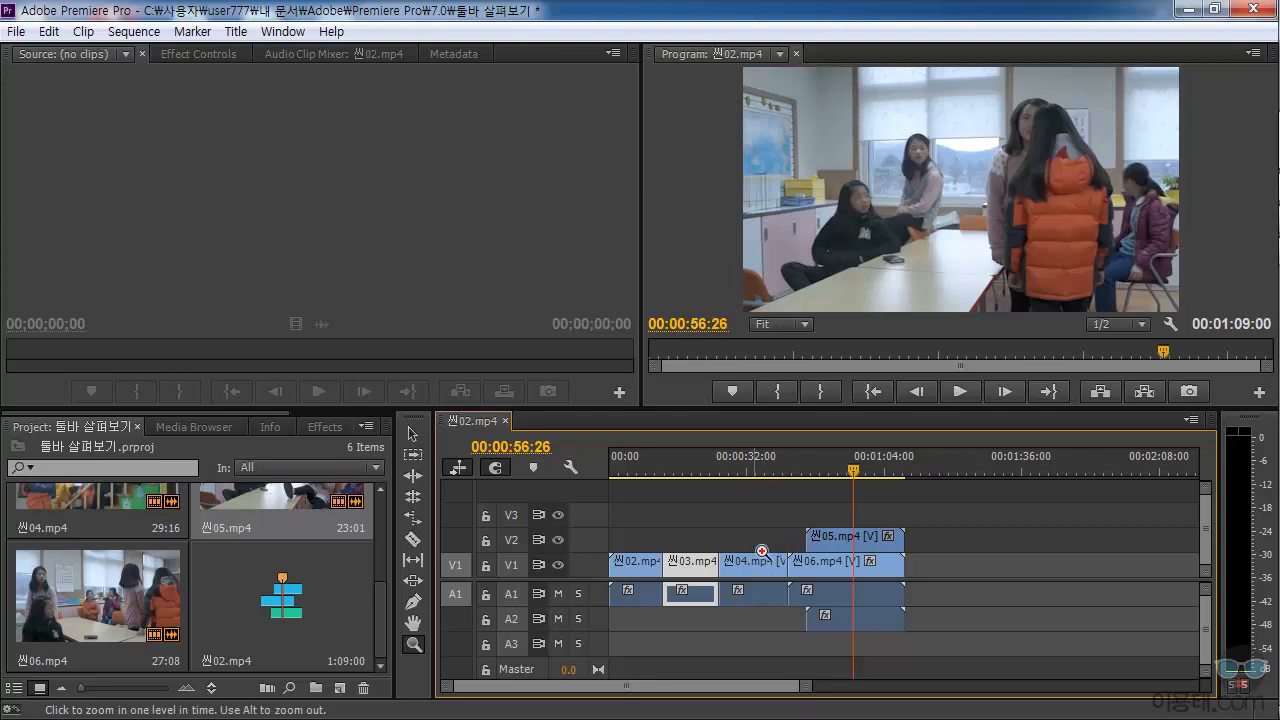
click(763, 550)
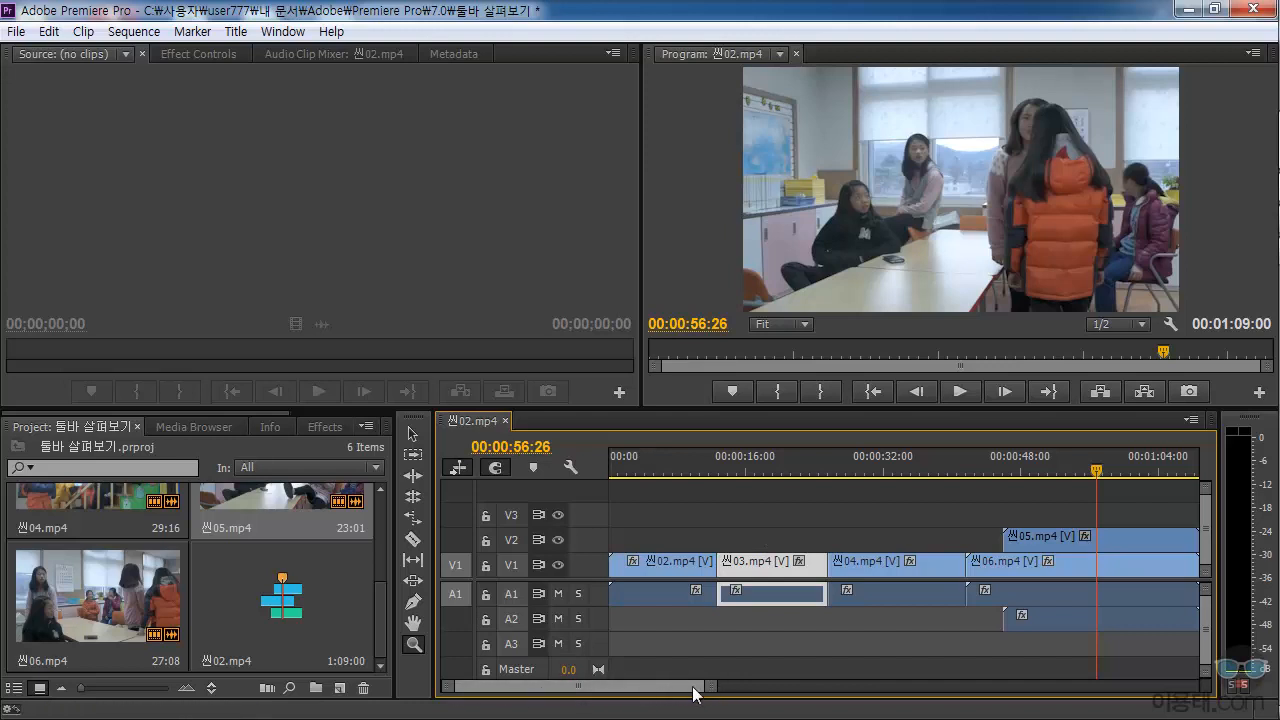
Rescale the timeline view closer and wider, and enlarge the area around 씬03.mp4 and 씬04.mp4 with a Zoom tool marquee.
drag(714, 689, 642, 702)
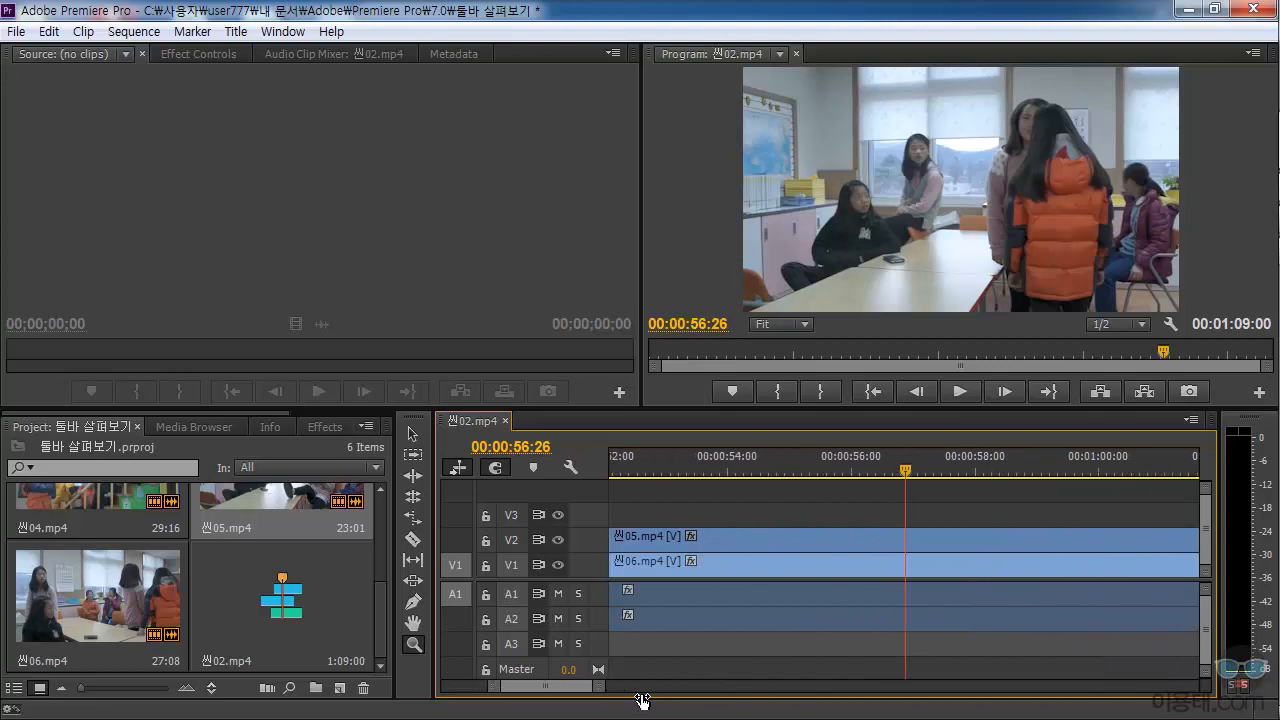
drag(551, 687, 500, 685)
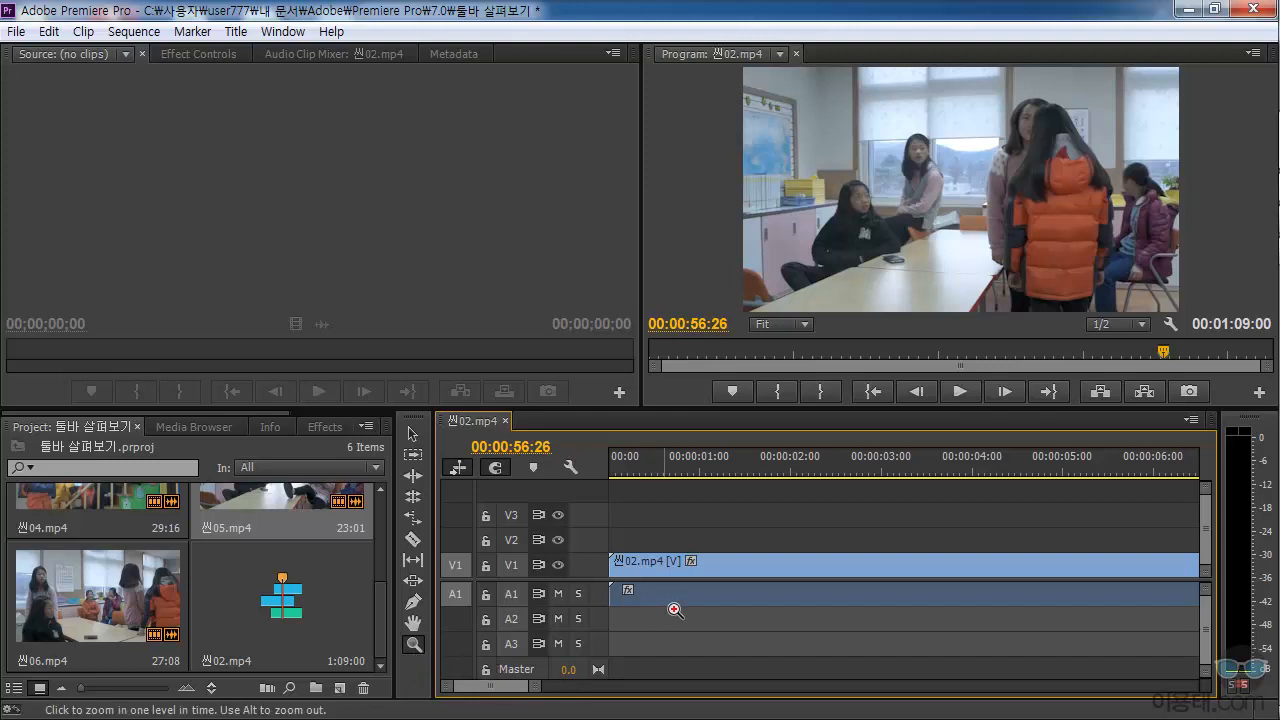
drag(531, 697, 742, 697)
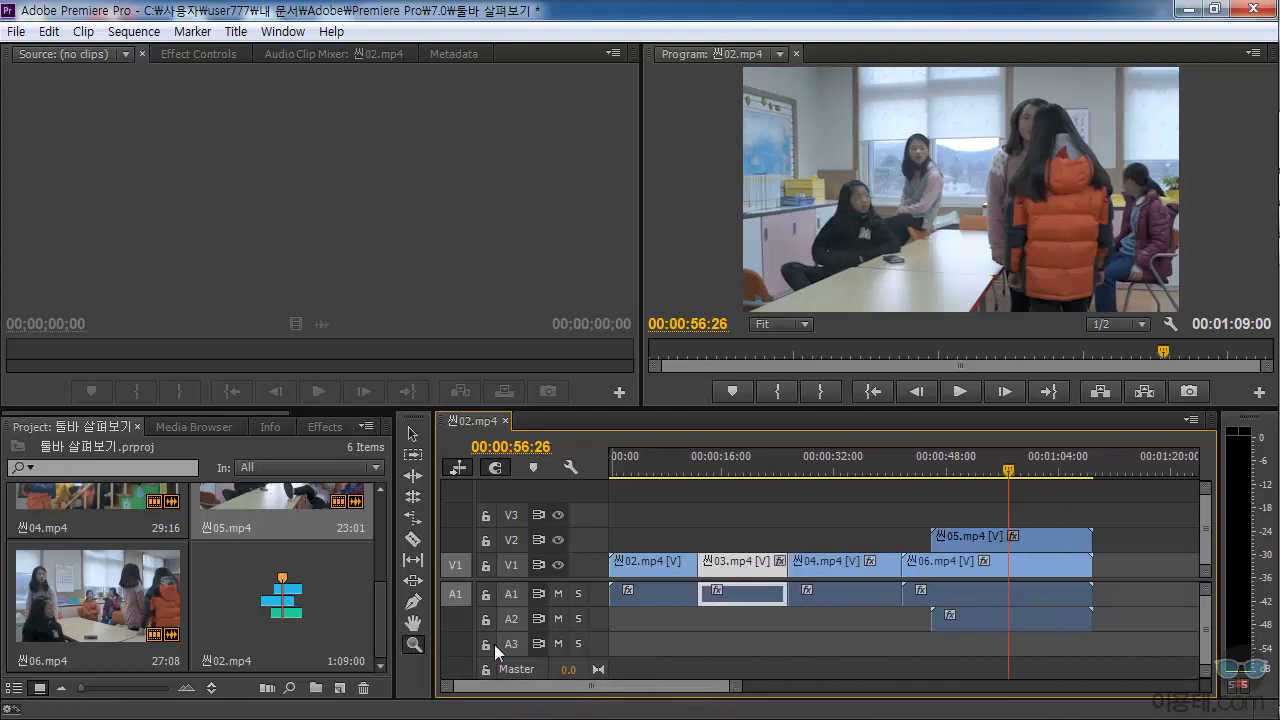
click(413, 644)
drag(691, 512, 915, 638)
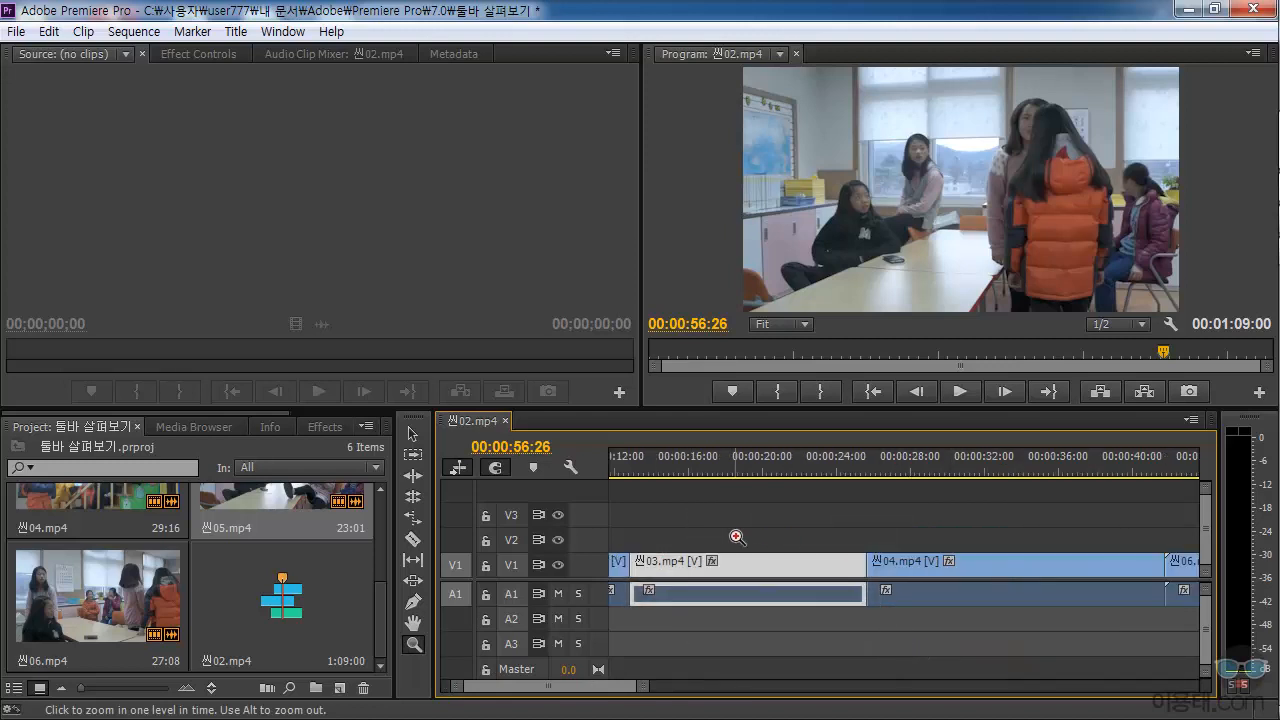